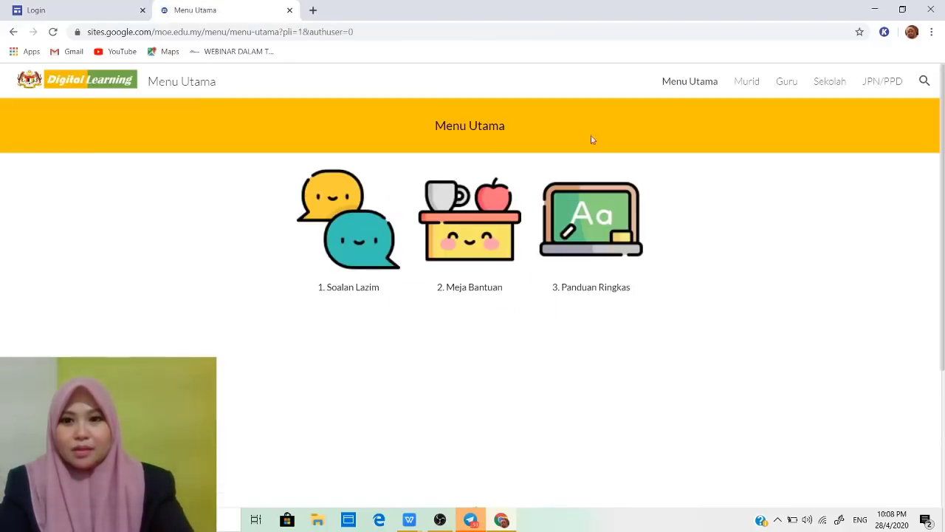
Open the Aplikasi page from the teachers' (Guru) menu of the Digital Learning site.
left_click(789, 82)
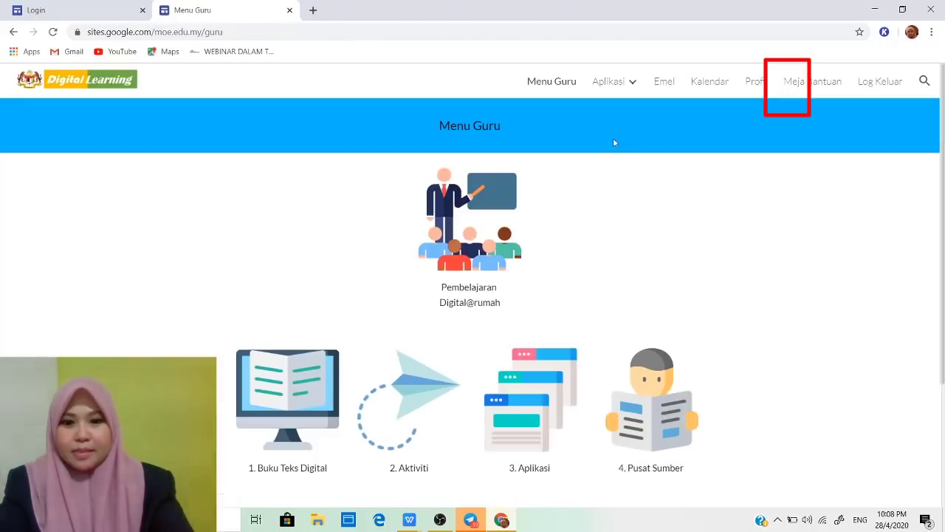
scroll(933, 190, "down", 1)
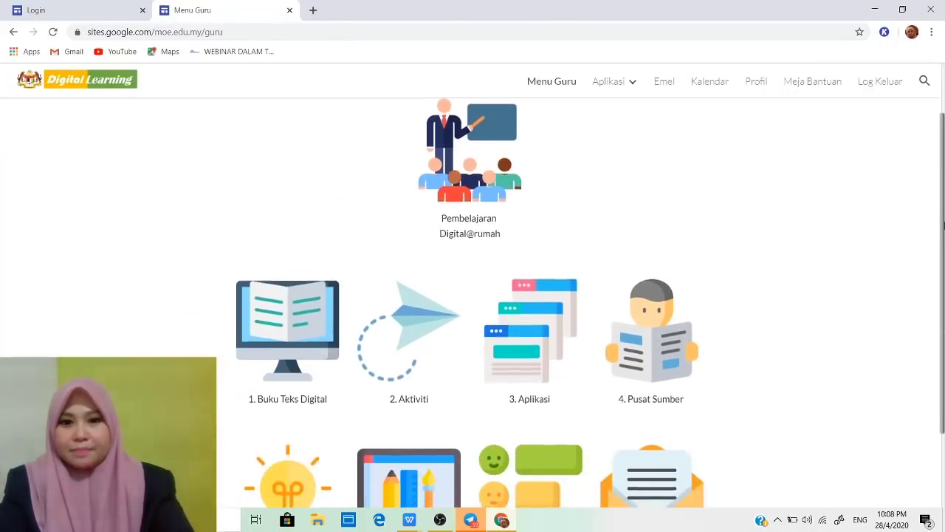
scroll(661, 244, "down", 1)
scroll(661, 243, "down", 1)
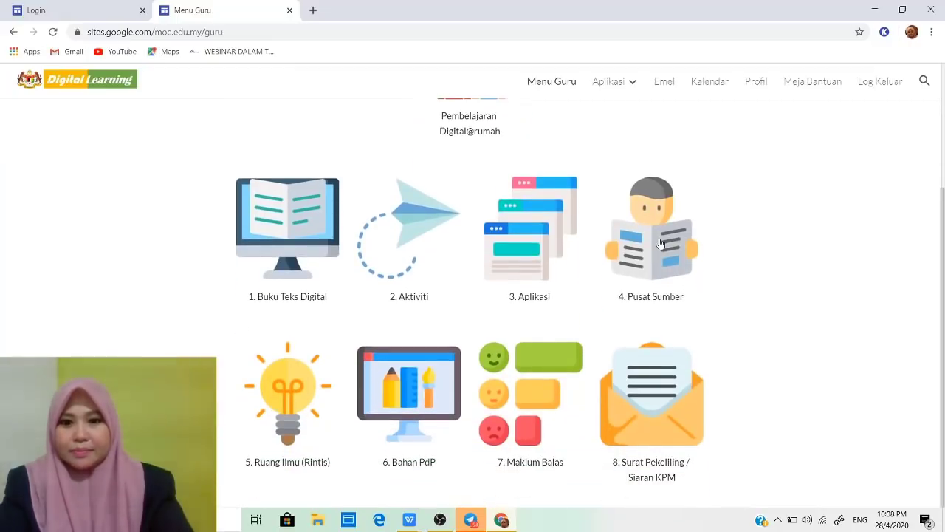
left_click(523, 210)
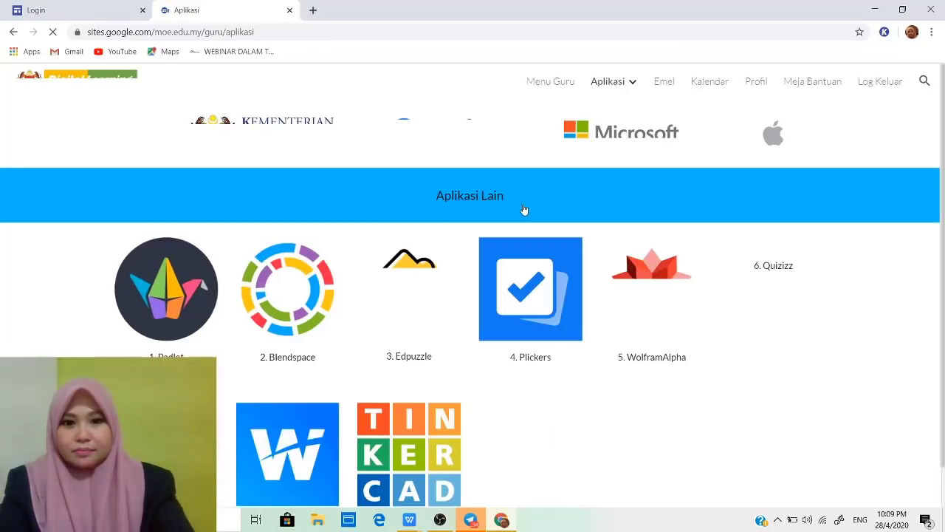
Open Blendspace from the other applications and begin a free registration as a Teacher.
scroll(799, 264, "down", 1)
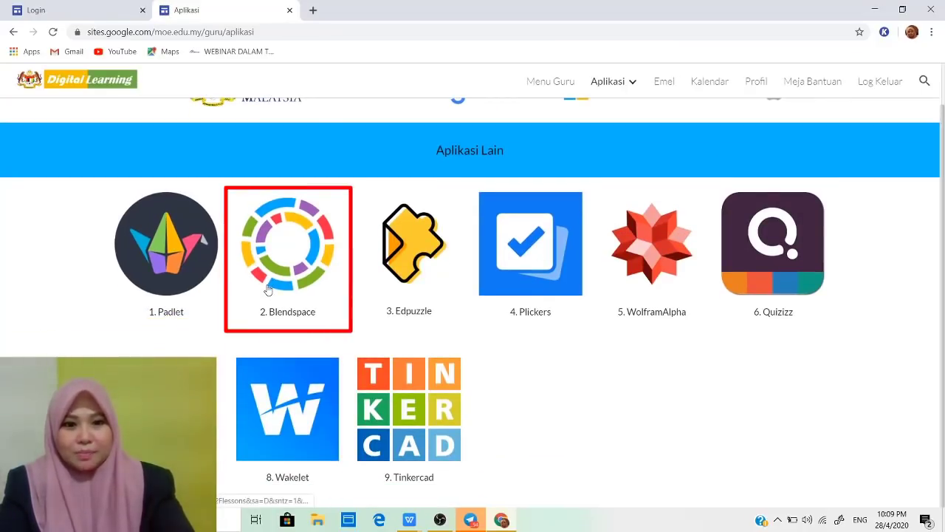
left_click(273, 235)
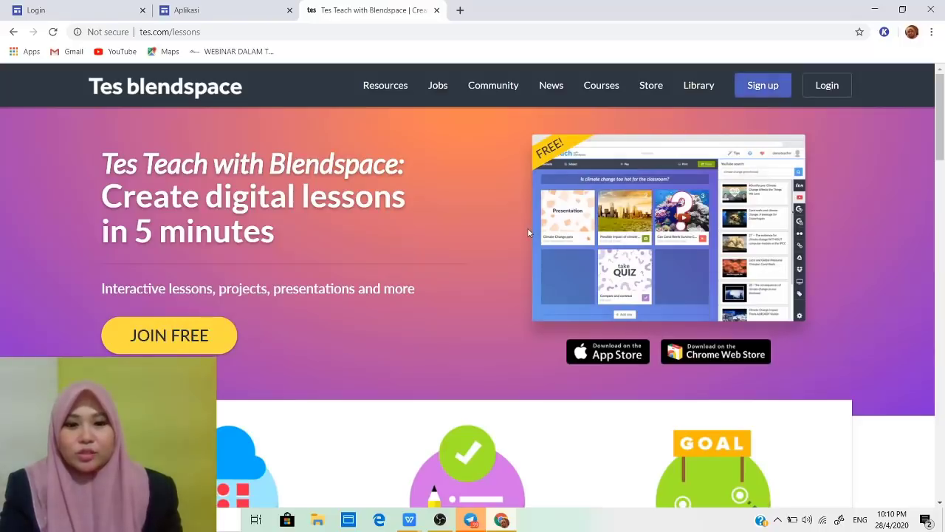
left_click(156, 339)
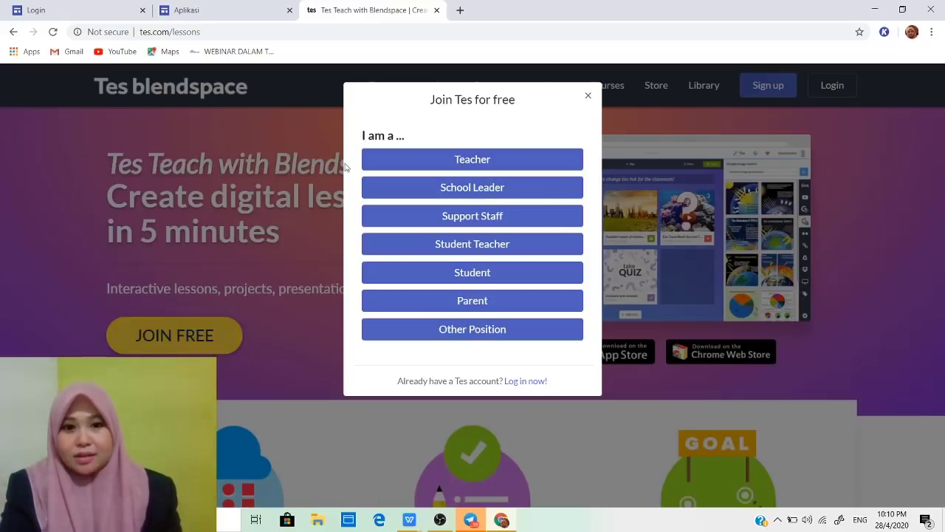
left_click(478, 167)
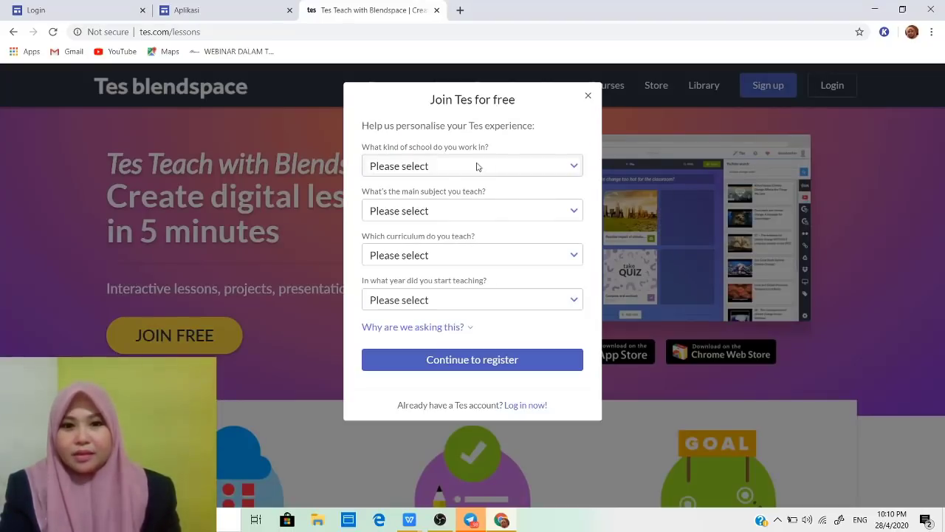
Set the kind of school to Secondary and the main subject taught to Computing in the registration form.
left_click(576, 167)
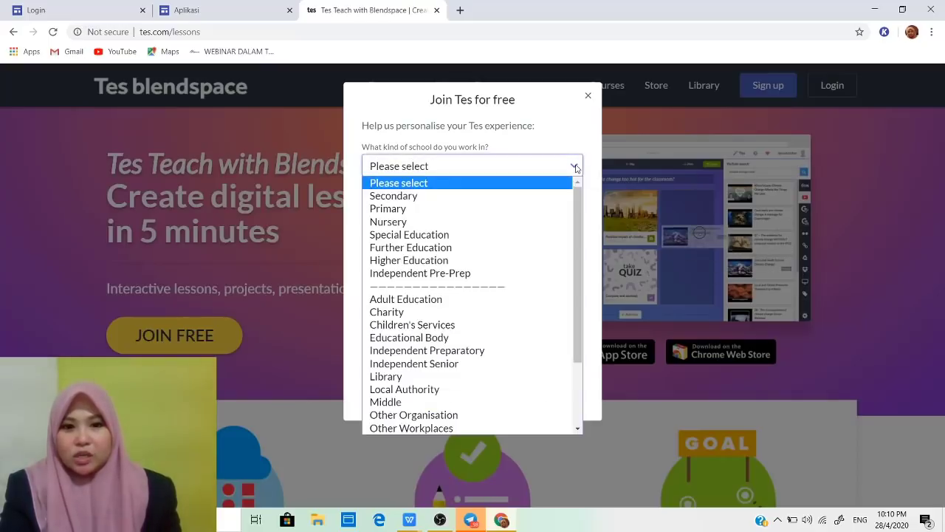
left_click(422, 198)
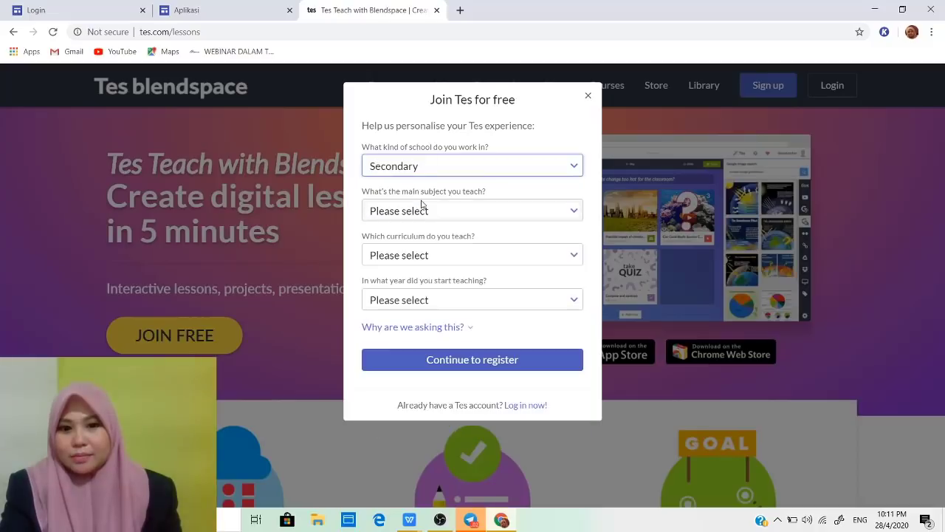
left_click(576, 212)
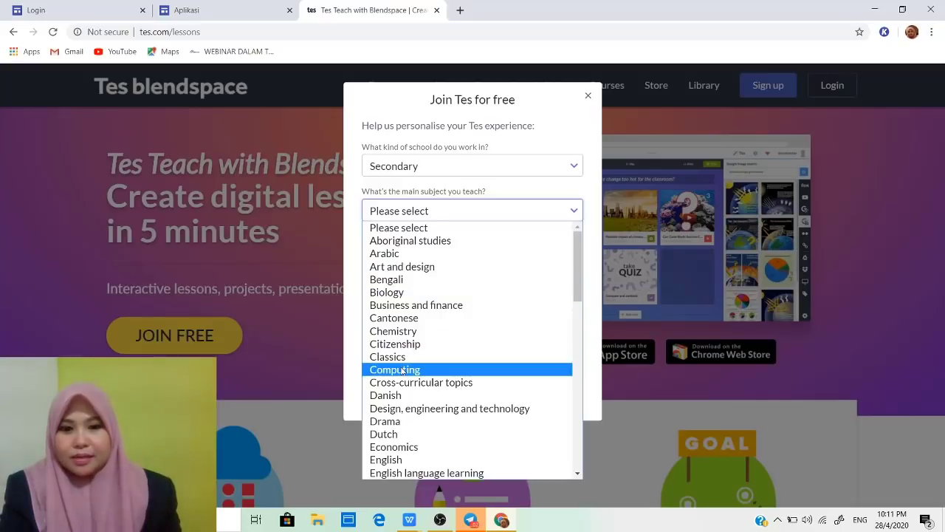
left_click(399, 370)
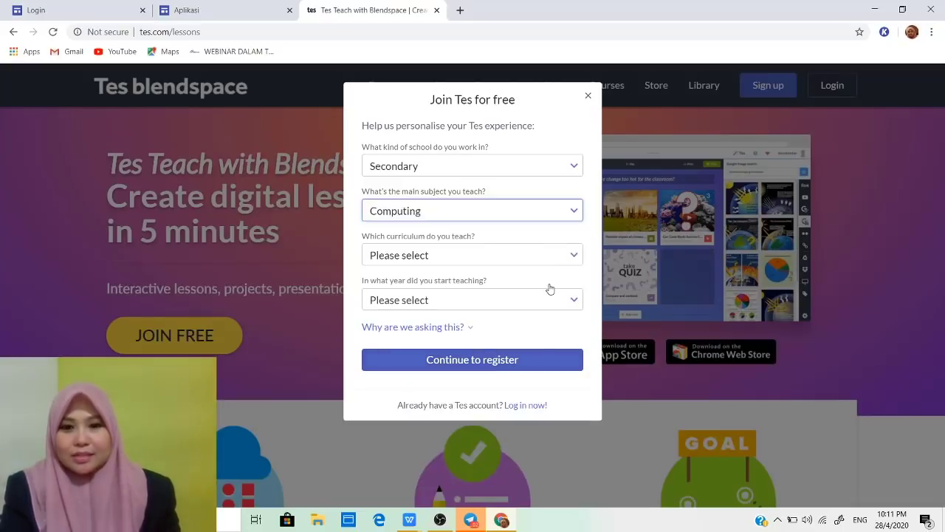
Set the curriculum to UK-style and the year teaching started to 2010, and continue to the registration options.
left_click(575, 257)
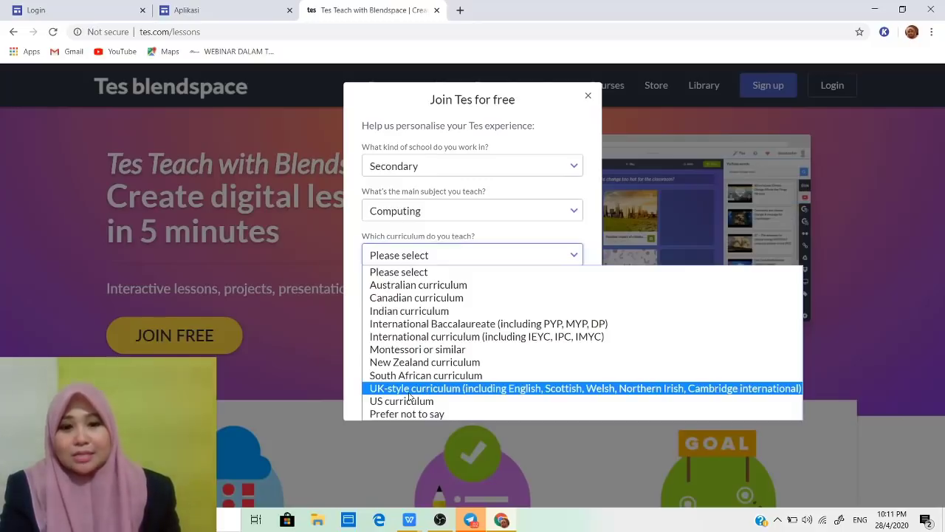
left_click(409, 392)
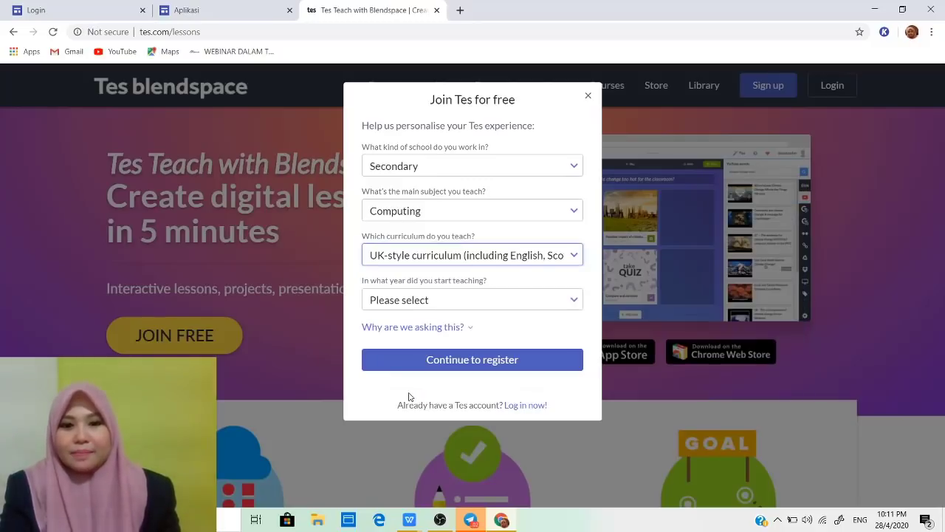
left_click(575, 302)
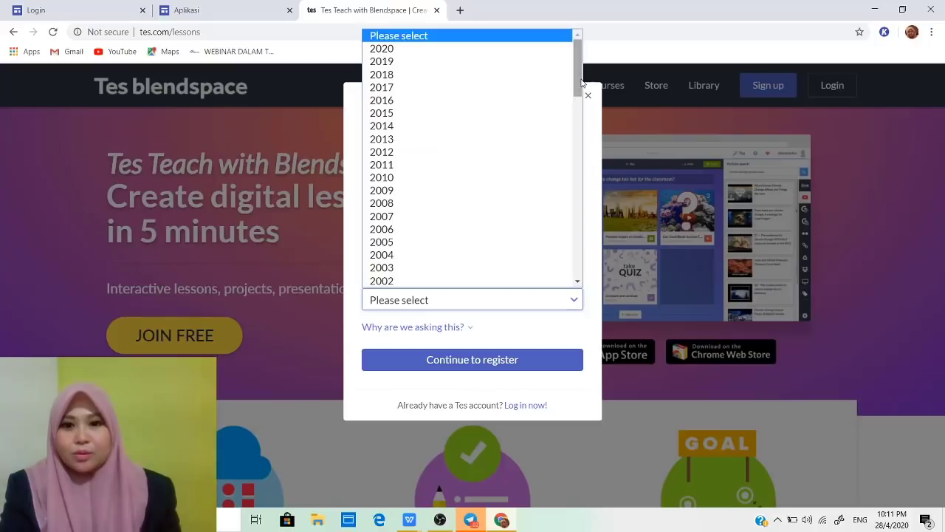
mouse_move(581, 82)
left_mouse_down()
mouse_move(578, 92)
mouse_move(570, 86)
left_mouse_up()
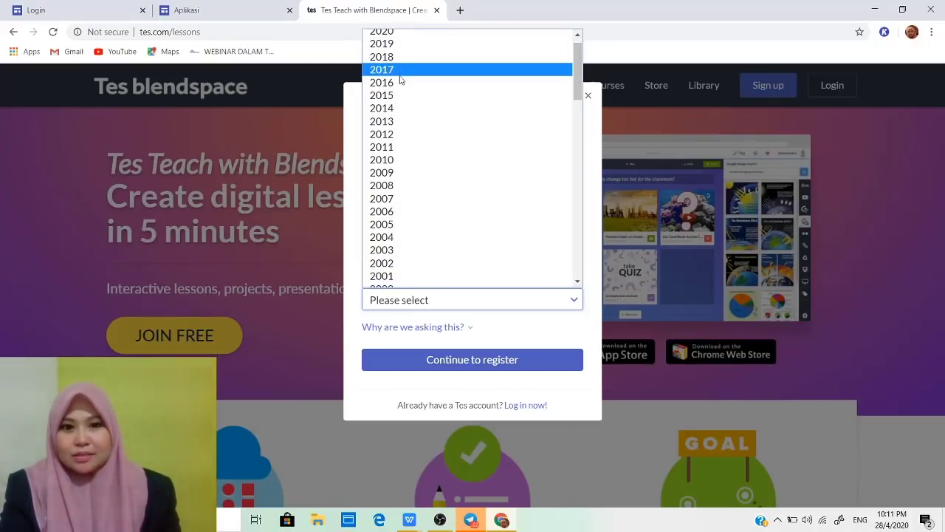
left_click(396, 161)
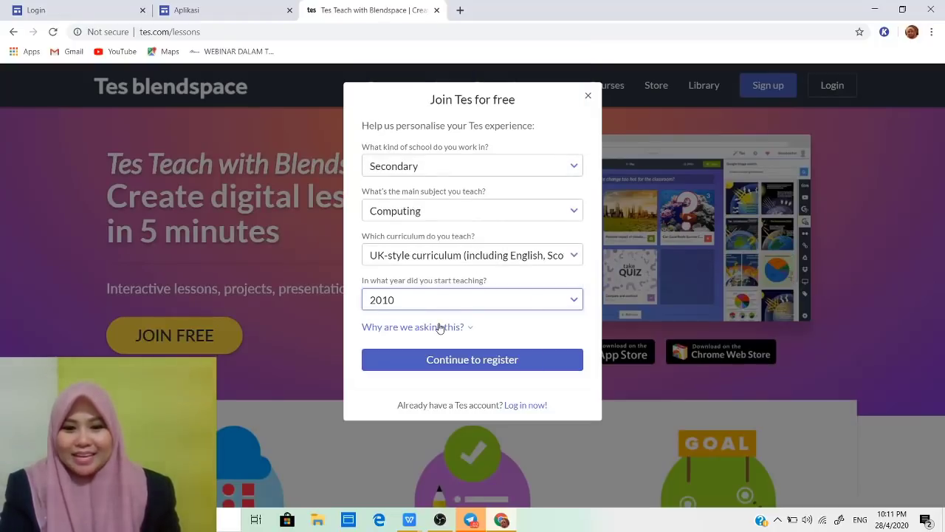
left_click(473, 361)
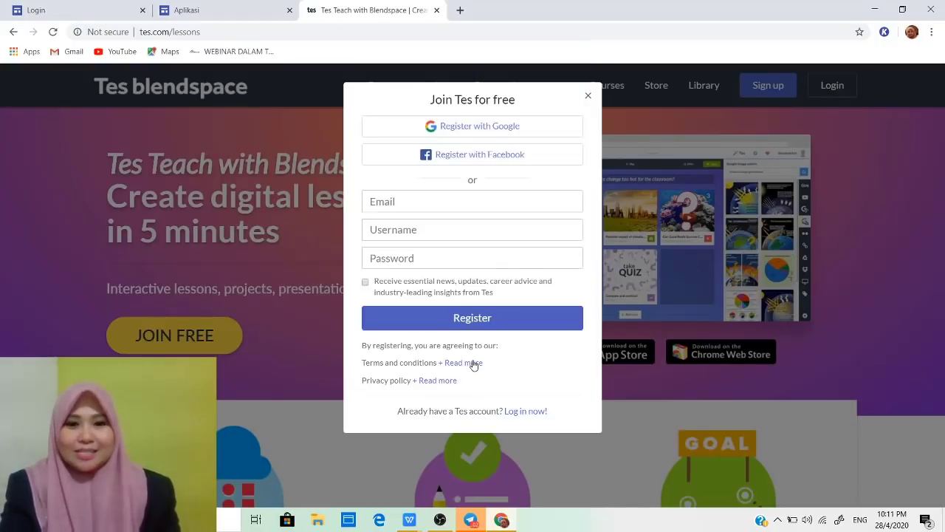
Register with Google and start a new lesson from the Blendspace dashboard.
left_click(477, 319)
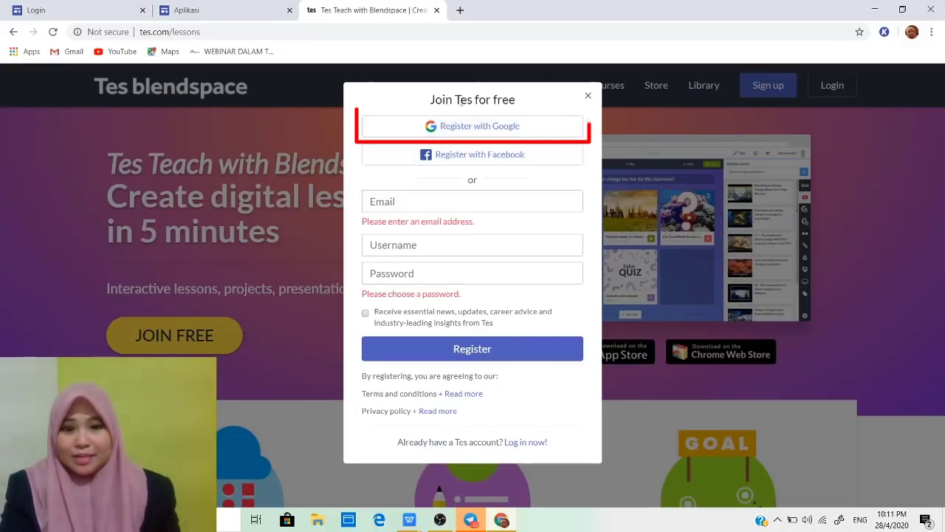
left_click(451, 126)
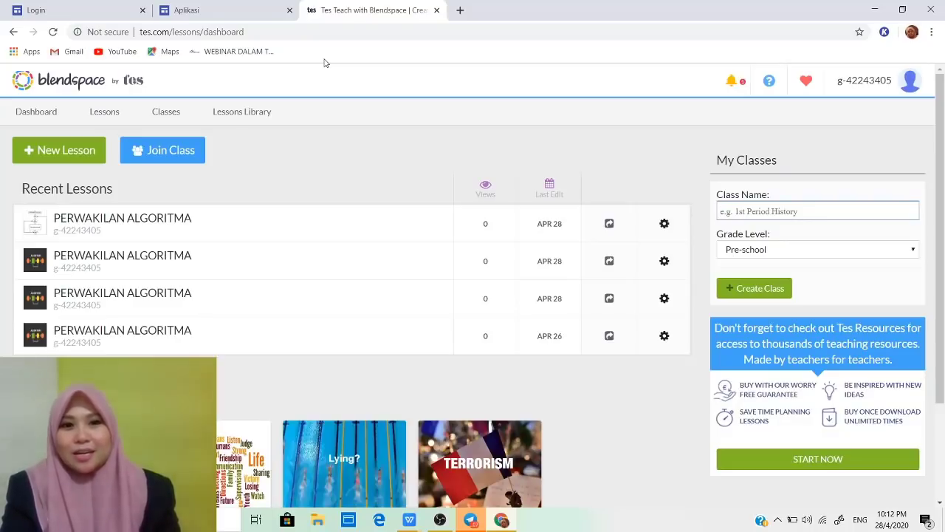
left_click(68, 154)
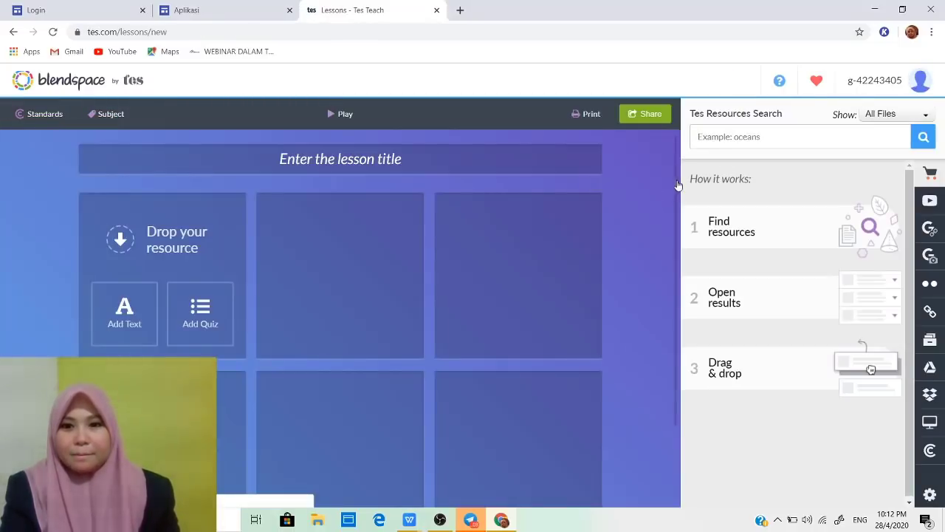
left_click_drag(677, 184, 665, 141)
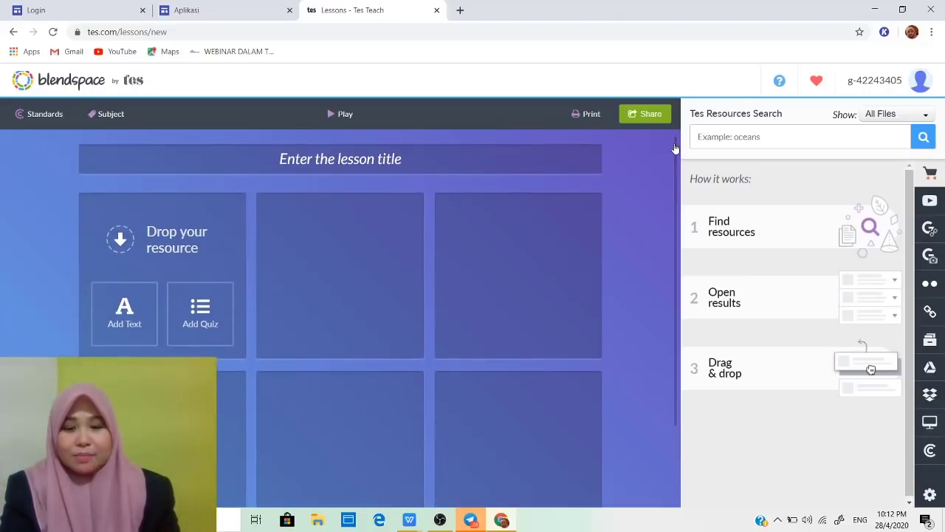
left_click_drag(675, 149, 673, 129)
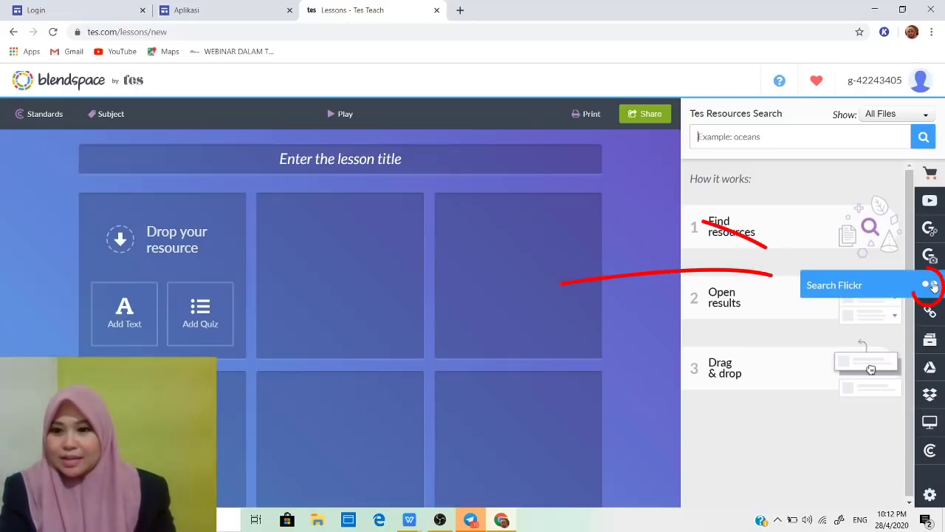
Search Flickr images for "EIFFEL TOWER" and browse through the results.
left_click(932, 285)
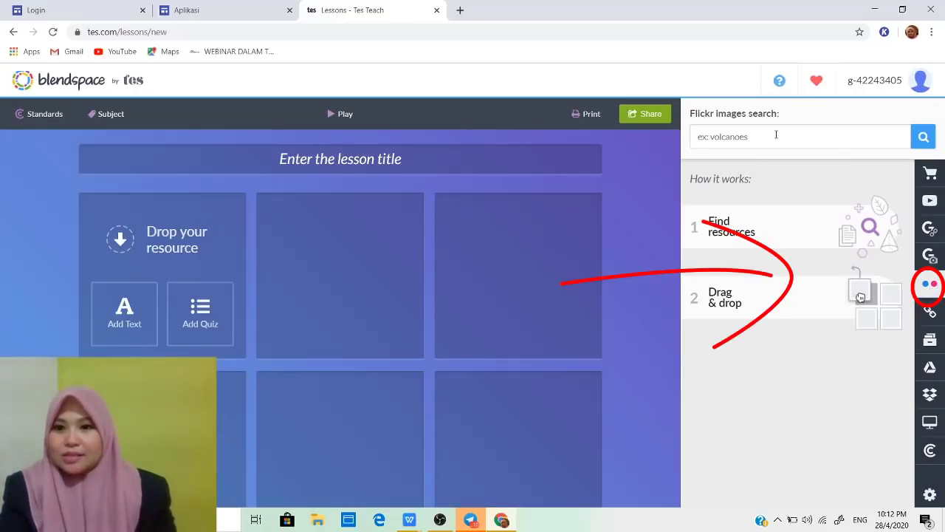
type("El")
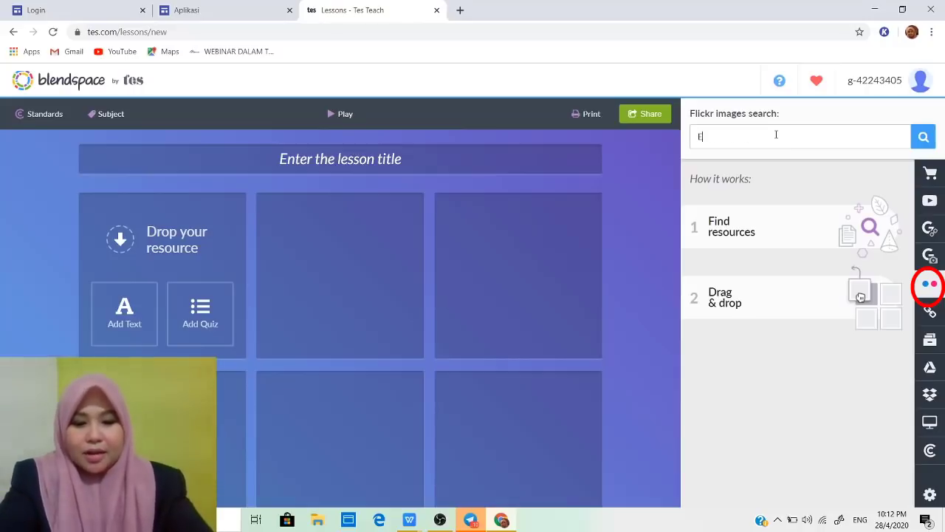
type("FFEL TOWER")
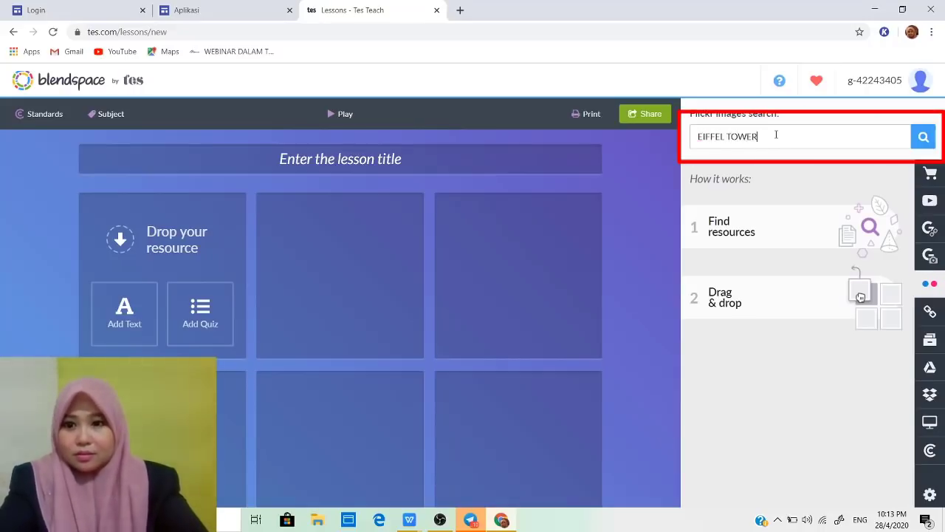
key("Return")
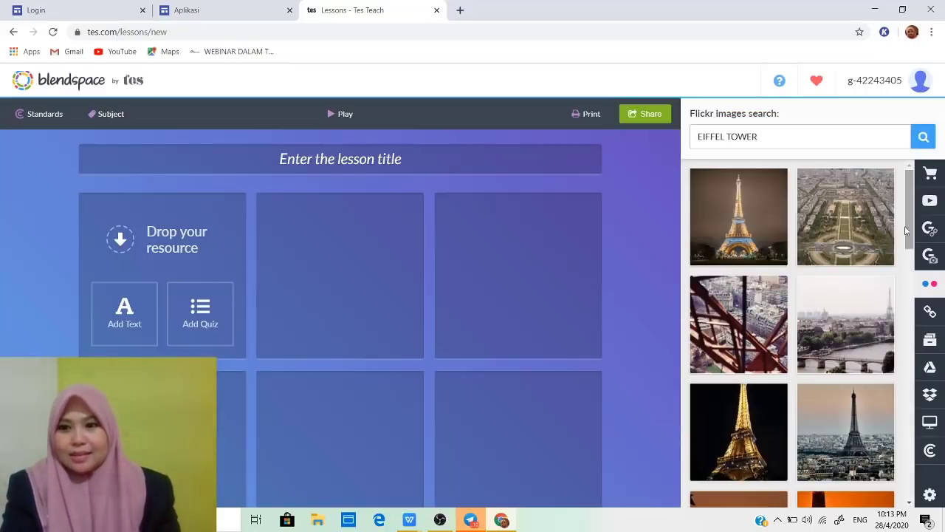
mouse_move(913, 231)
left_mouse_down()
mouse_move(912, 251)
mouse_move(910, 217)
left_mouse_up()
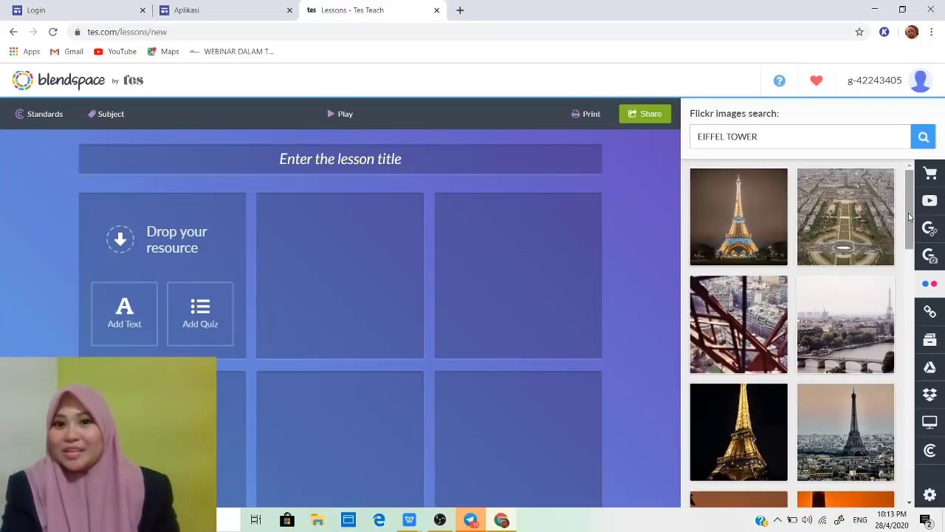
scroll(910, 216, "down", 5)
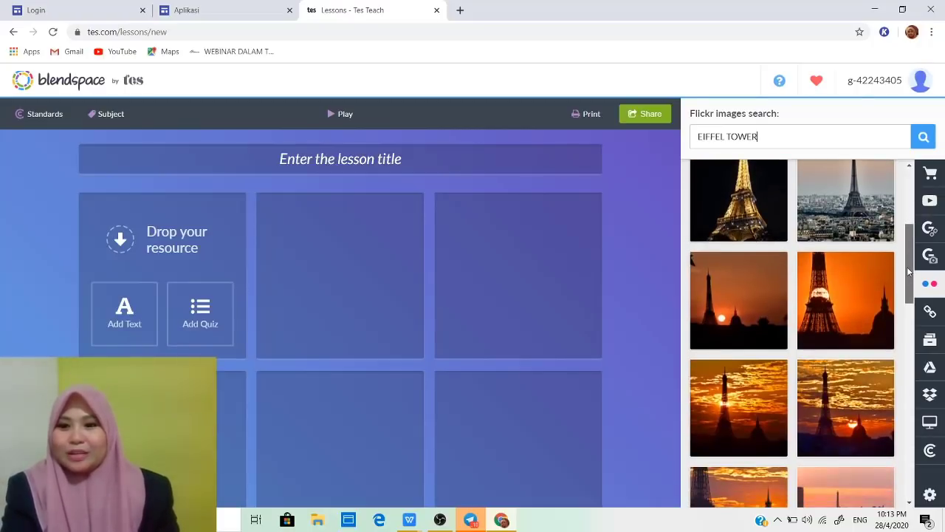
scroll(910, 217, "up", 5)
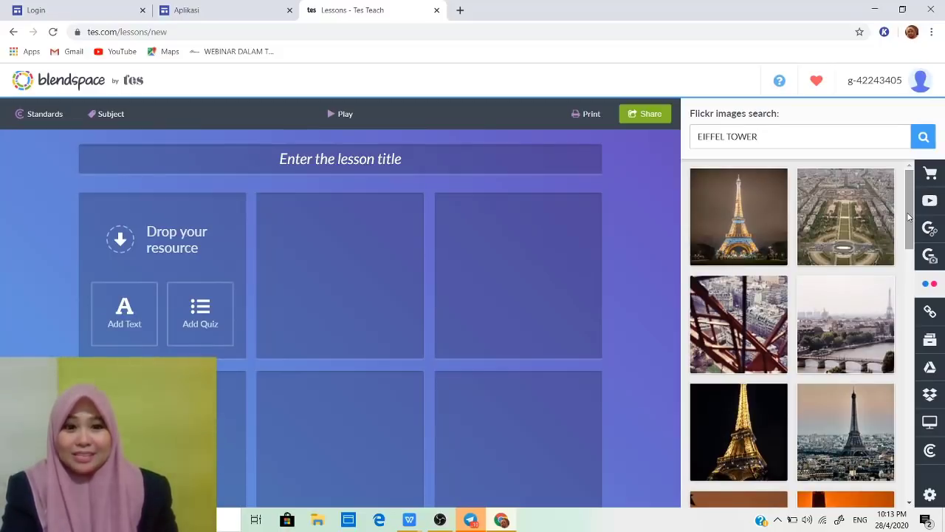
Enter "ALGORITMA" as the lesson title.
left_click(351, 155)
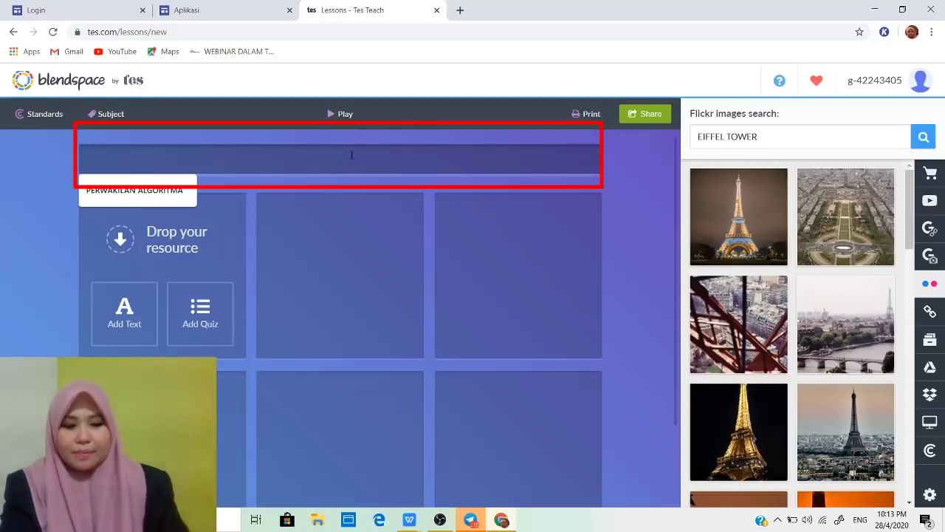
type("AL")
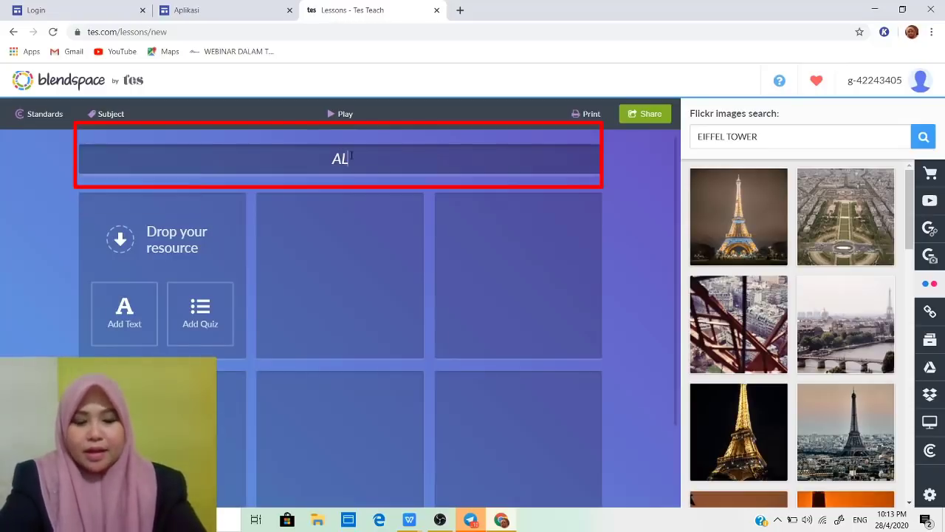
type("GORITMA")
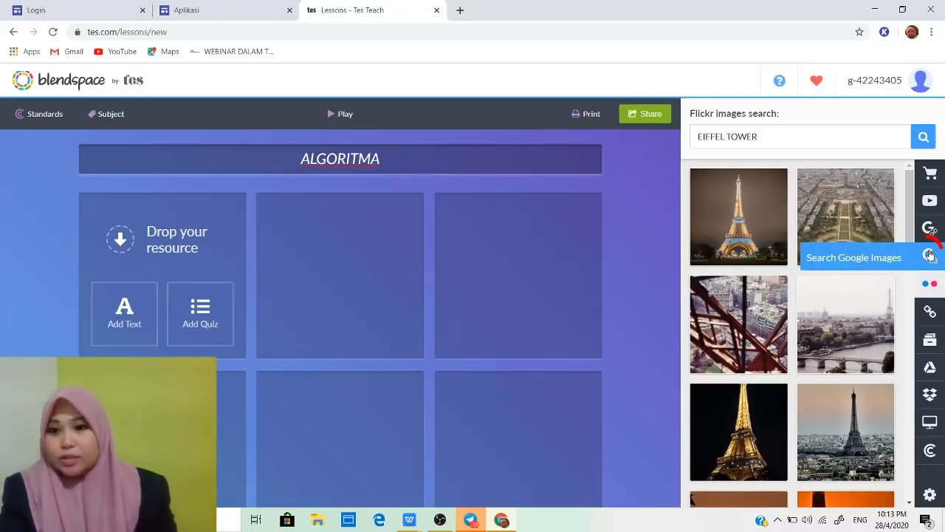
Search Google Images for "ALGORITMA" and browse through the results.
left_click(930, 255)
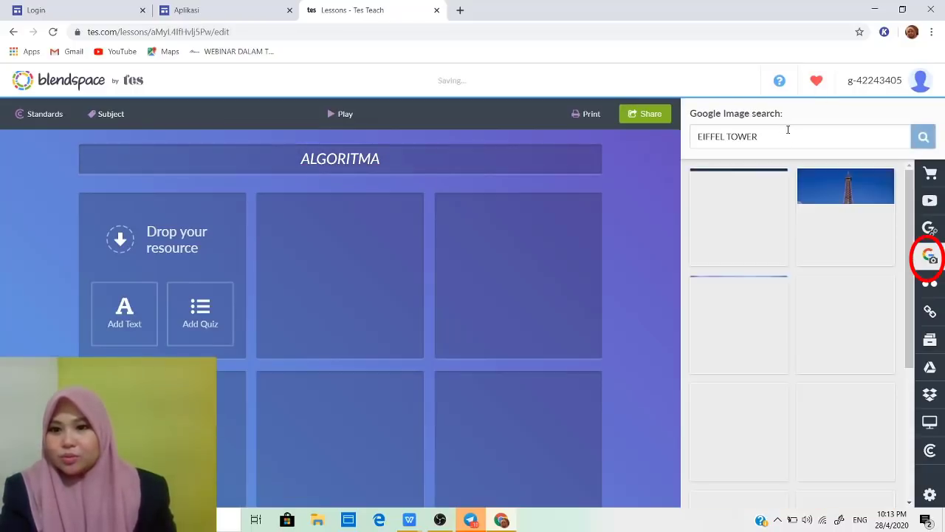
left_click(788, 130)
key("BackSpace")
key("BackSpace")
key("BackSpace")
key("BackSpace")
key("BackSpace")
key("BackSpace")
key("BackSpace")
key("BackSpace")
key("BackSpace")
key("BackSpace")
key("BackSpace")
key("BackSpace")
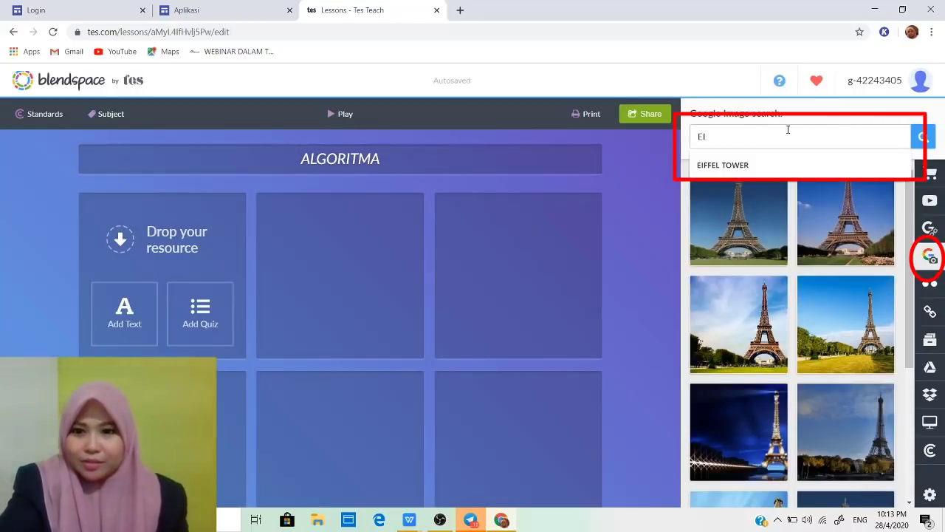
type("ALGO")
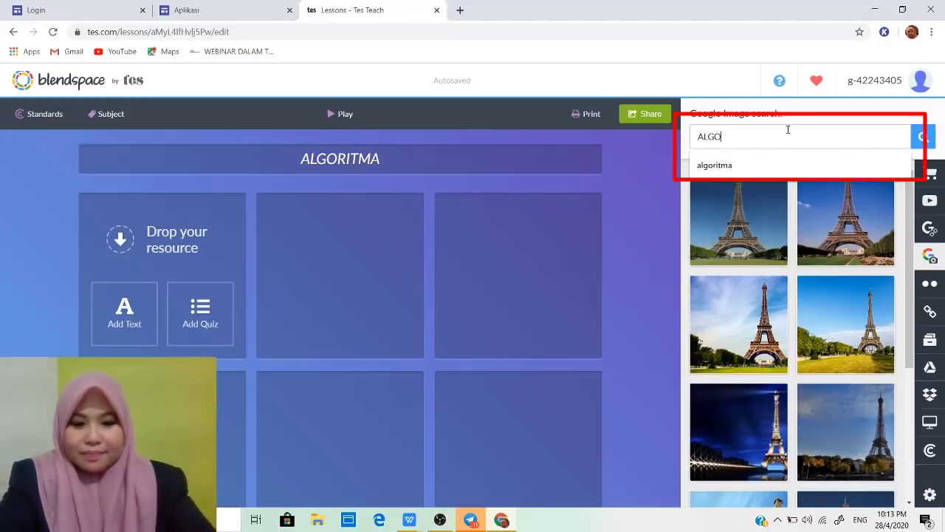
type("RITMA")
key("Return")
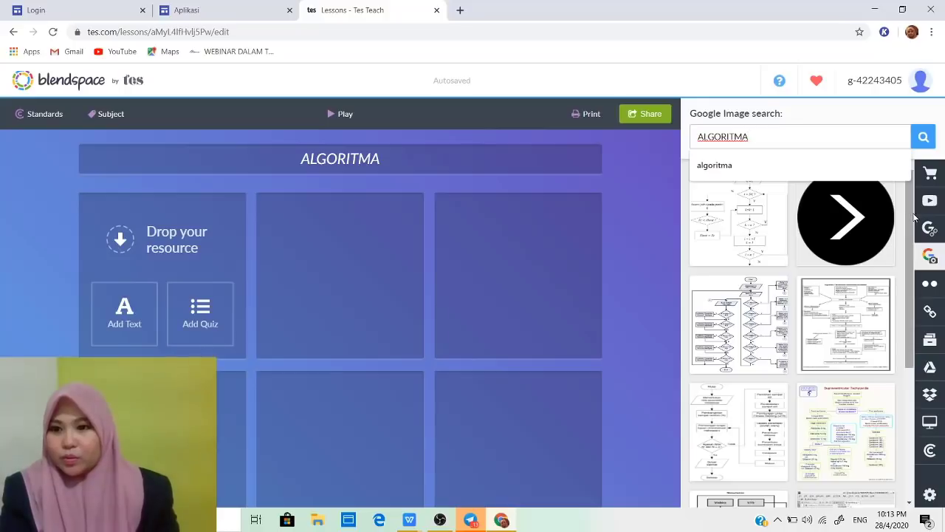
left_click_drag(914, 218, 913, 362)
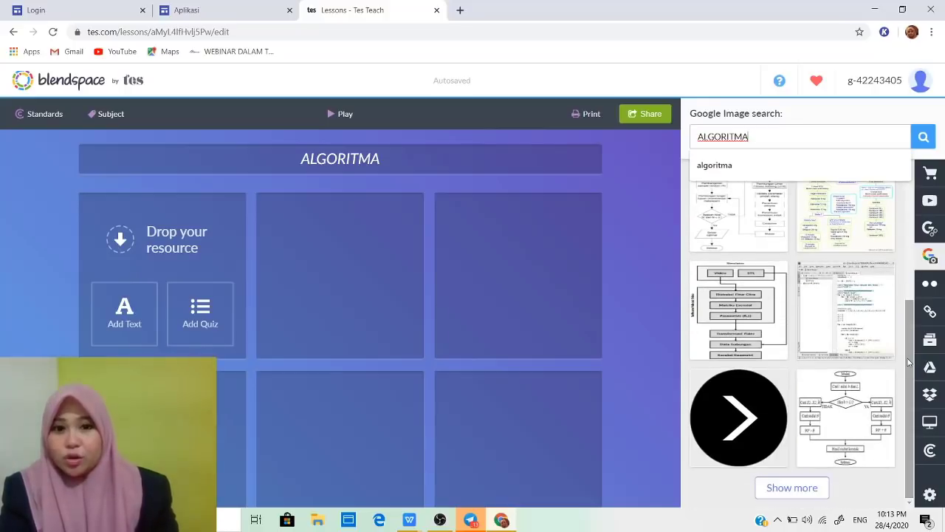
left_click_drag(911, 388, 905, 244)
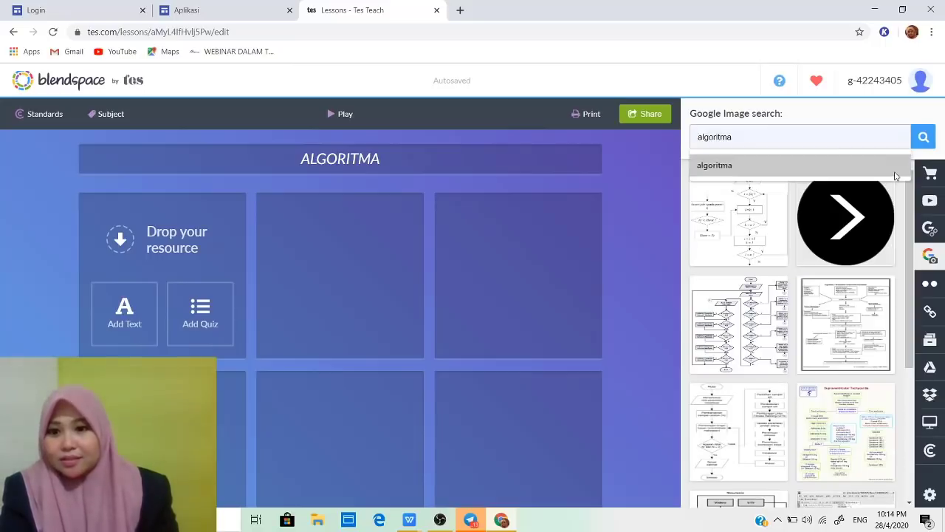
Search Google Images for "ALGORITHM" instead and load more results.
key("BackSpace")
key("BackSpace")
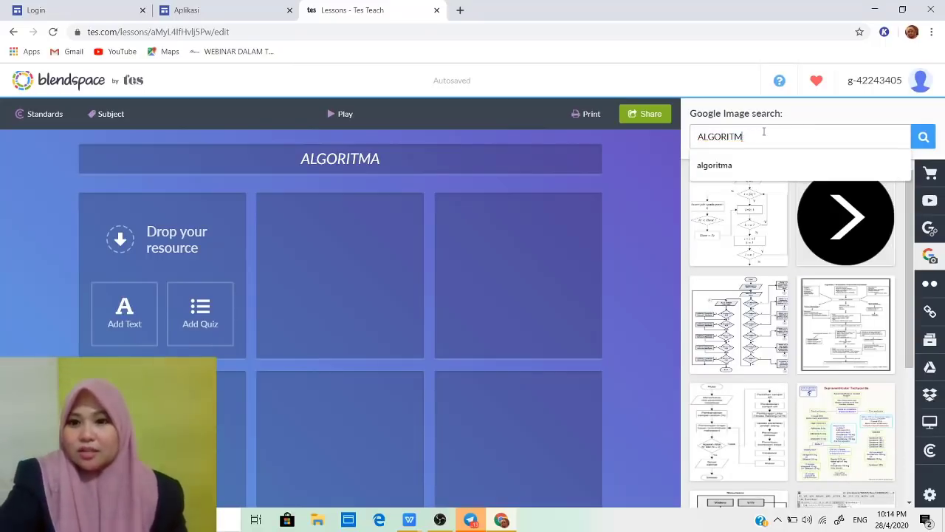
type("HM")
key("Return")
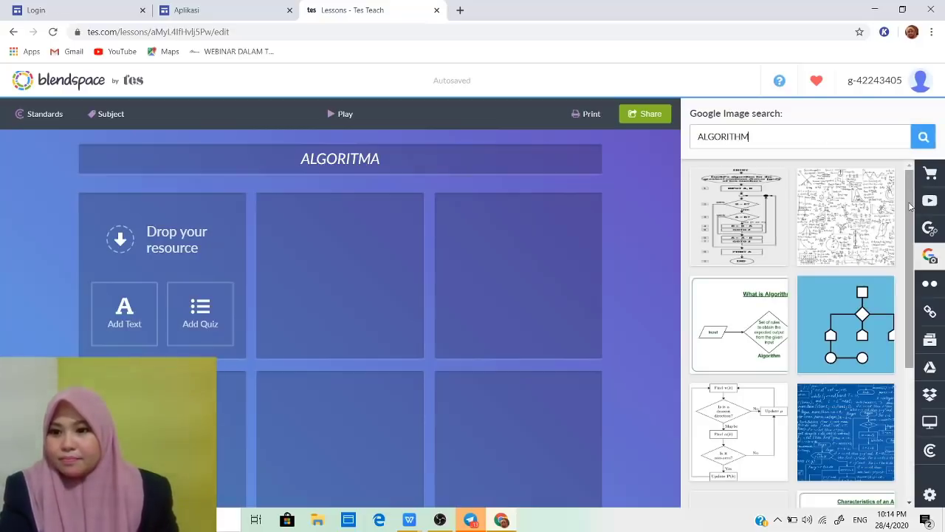
left_click_drag(908, 207, 911, 400)
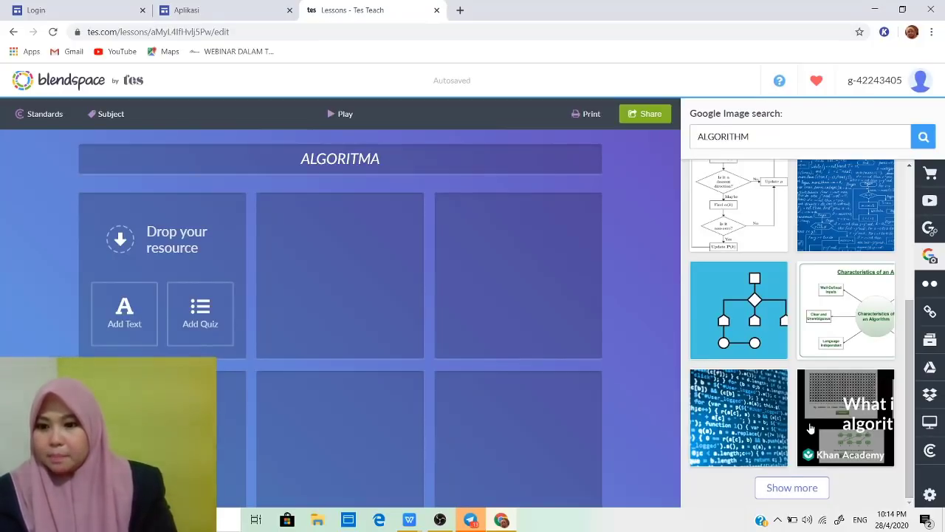
left_click(785, 489)
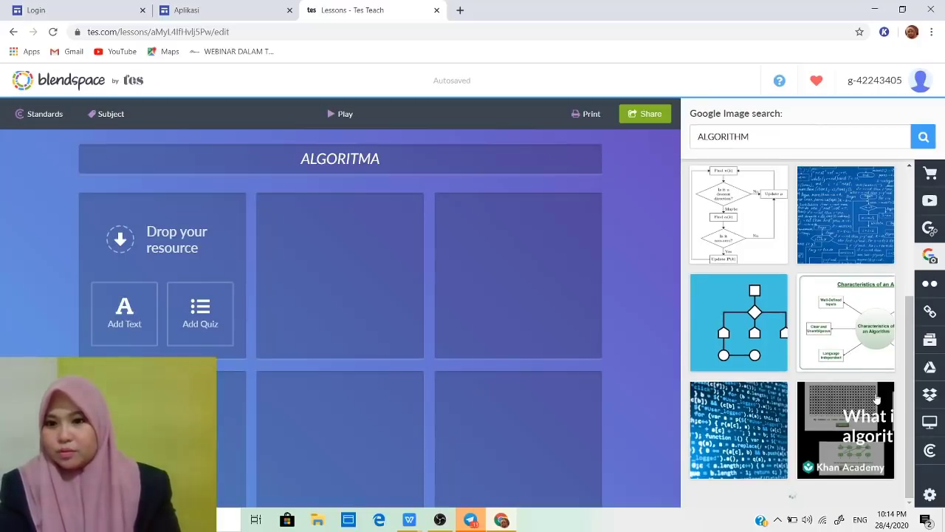
Add the dark "ALGORITHMS" image with the coloured shapes from the results to the lesson's first tile.
left_click_drag(910, 295, 910, 354)
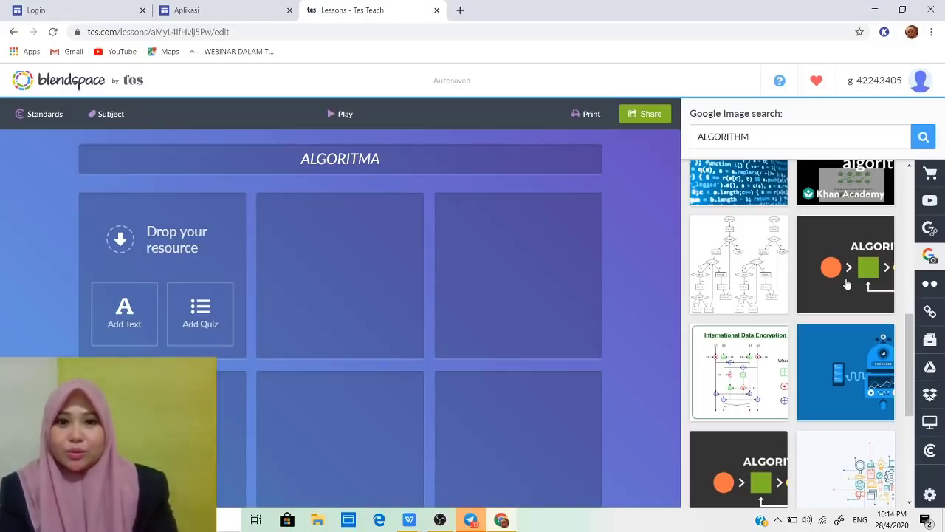
left_click_drag(848, 285, 142, 265)
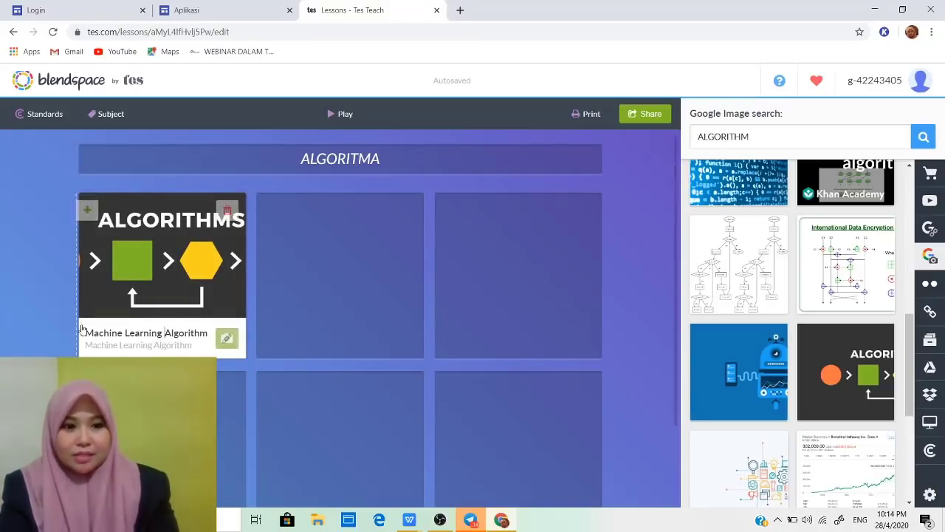
left_click_drag(112, 319, 116, 323)
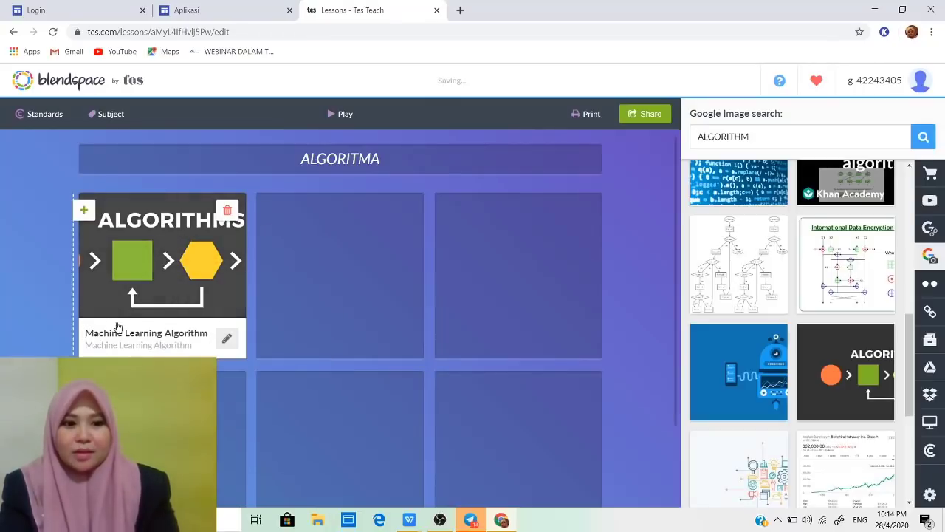
Replace the image tile's label with "ALGORITMA".
left_click(175, 334)
key("BackSpace")
key("BackSpace")
key("BackSpace")
key("BackSpace")
key("BackSpace")
key("BackSpace")
key("BackSpace")
key("BackSpace")
key("BackSpace")
key("BackSpace")
key("BackSpace")
key("BackSpace")
key("BackSpace")
key("BackSpace")
key("BackSpace")
key("BackSpace")
key("BackSpace")
key("BackSpace")
key("BackSpace")
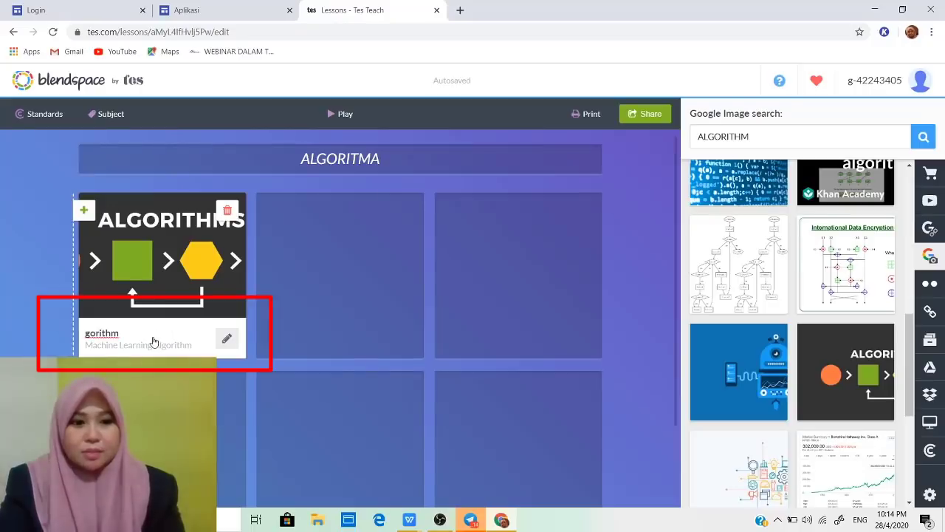
left_click(152, 339)
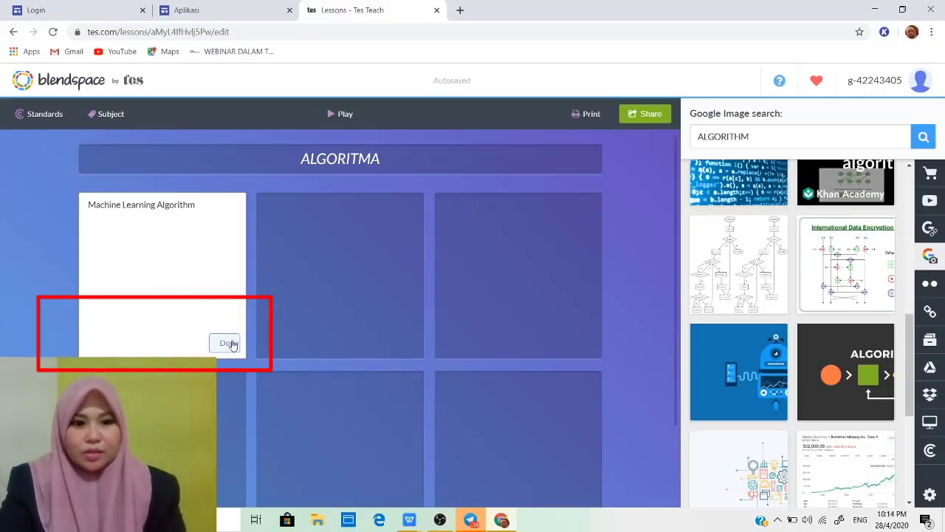
left_click(228, 343)
left_click(134, 333)
key("BackSpace")
key("BackSpace")
key("BackSpace")
key("BackSpace")
key("BackSpace")
key("BackSpace")
key("BackSpace")
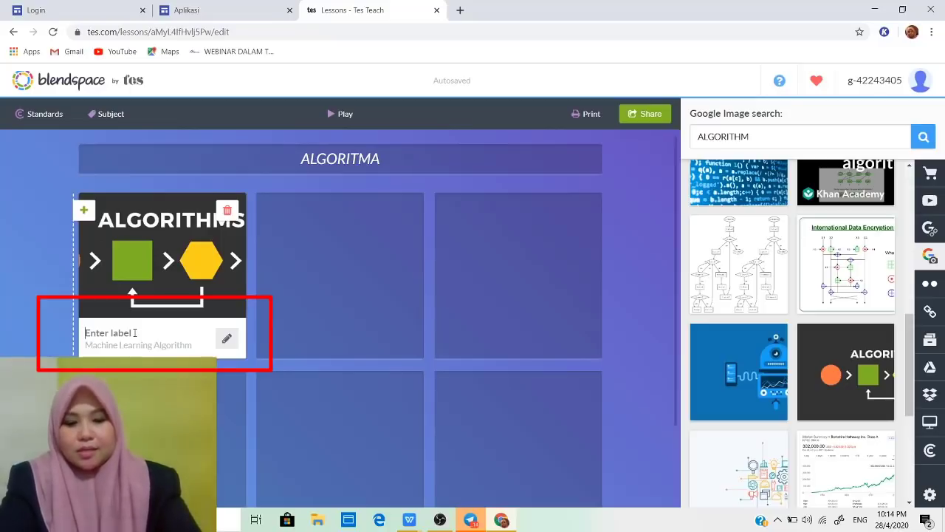
type("ALGOR")
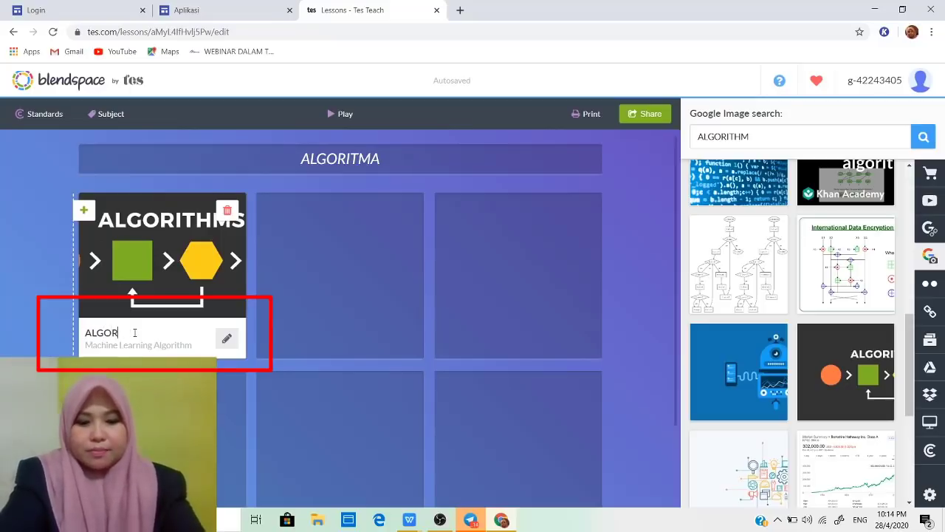
type("ITMA")
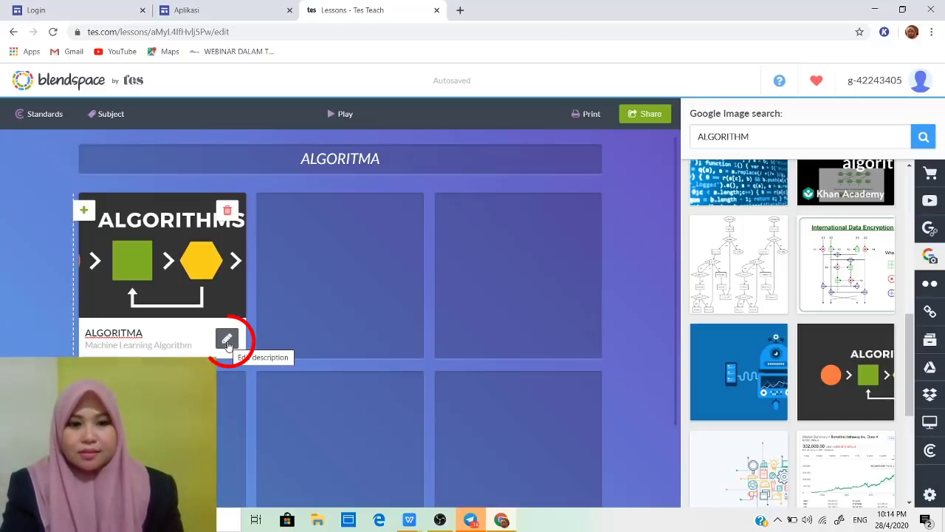
Clear the image tile's description, and preview the lesson in play mode before returning to the editor.
left_click(227, 342)
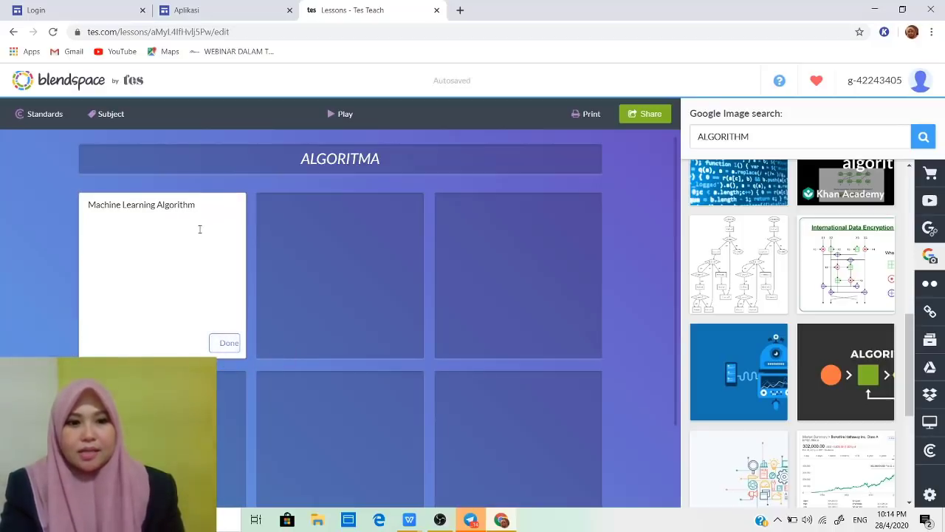
left_click_drag(200, 205, 69, 207)
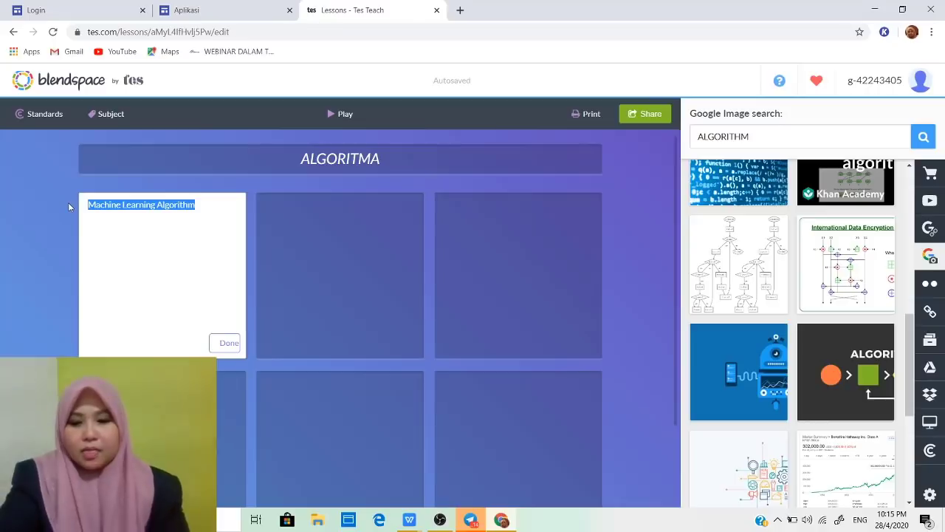
key("BackSpace")
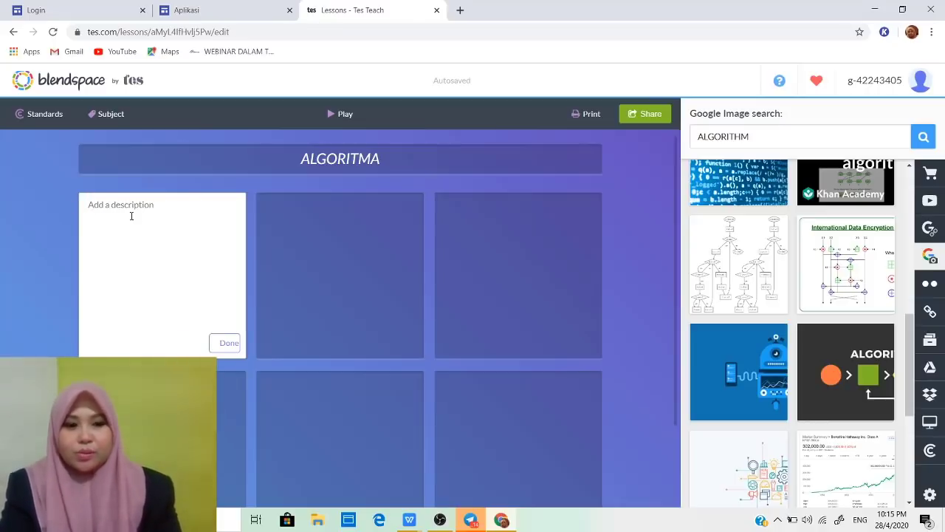
left_click(227, 343)
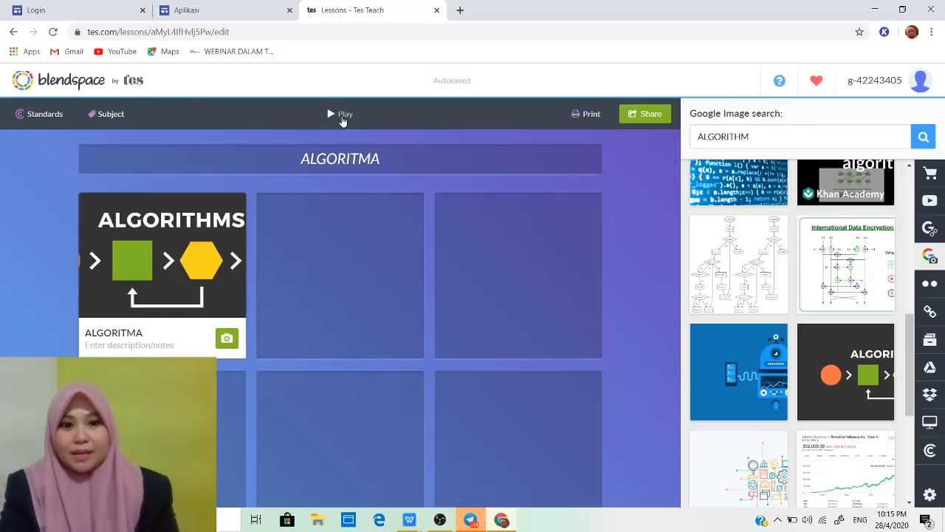
left_click(342, 114)
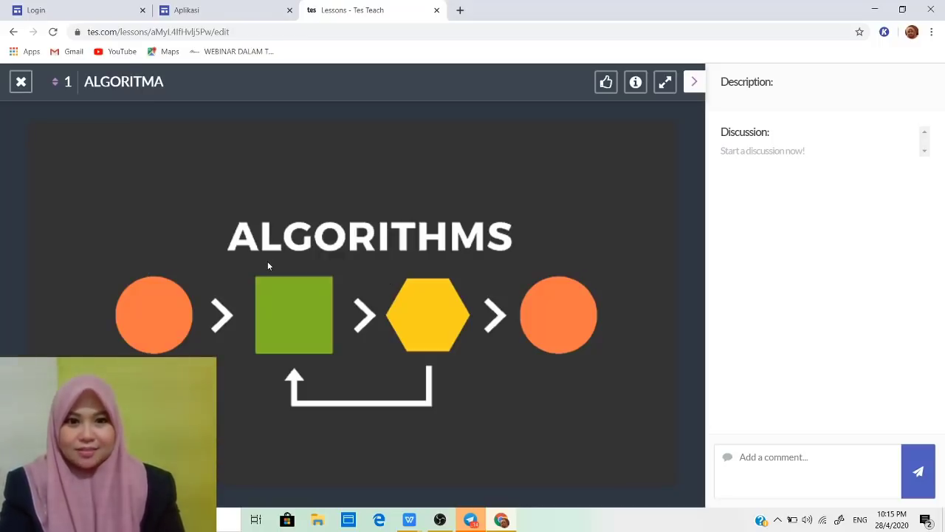
left_click(20, 81)
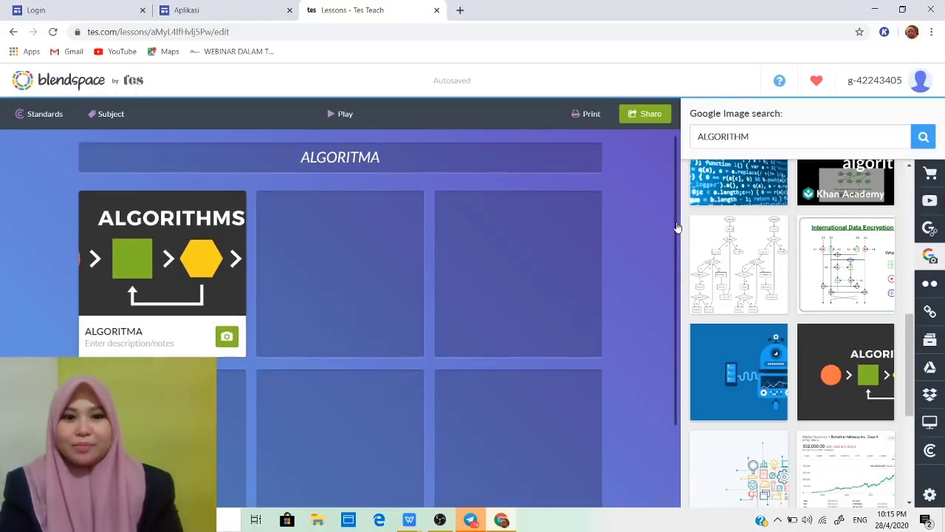
Add a text resource to the lesson's second tile and enter the heading "STANDARD PEMBELAJARAN:>".
left_click_drag(677, 227, 675, 277)
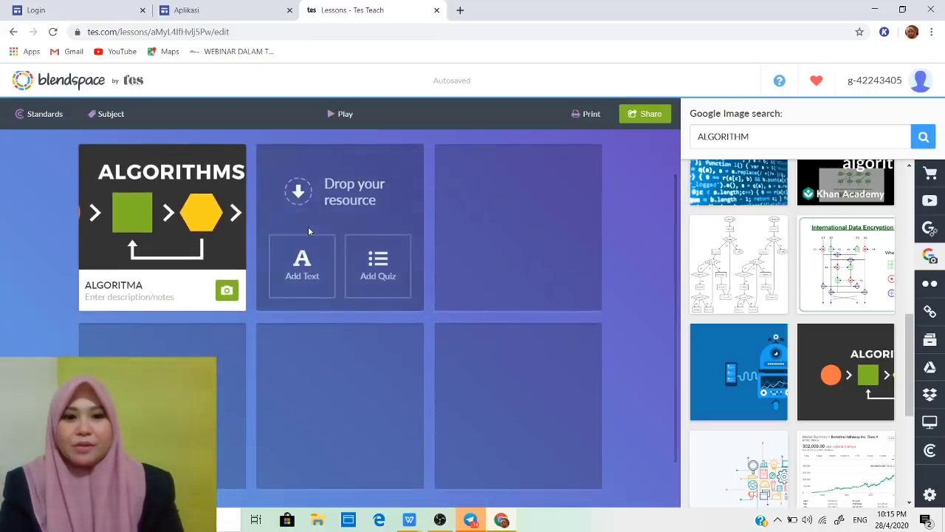
left_click(309, 271)
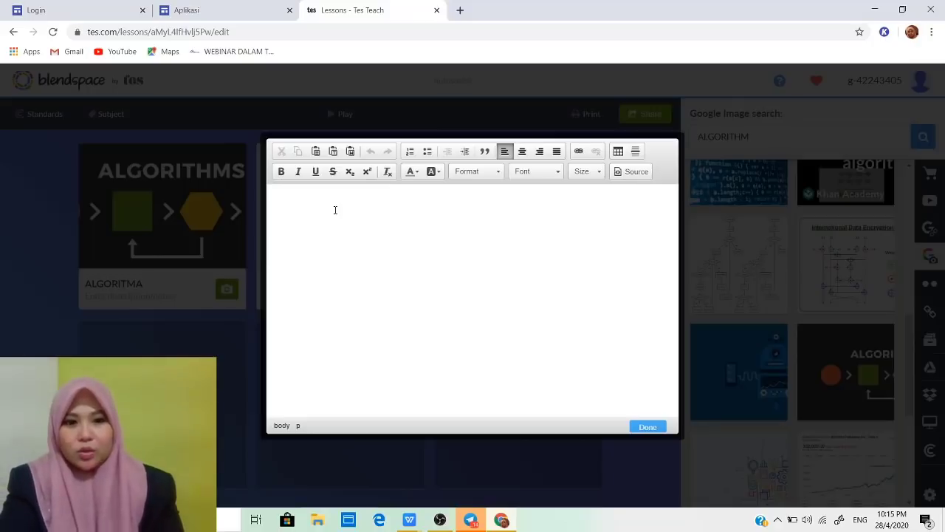
left_click(310, 204)
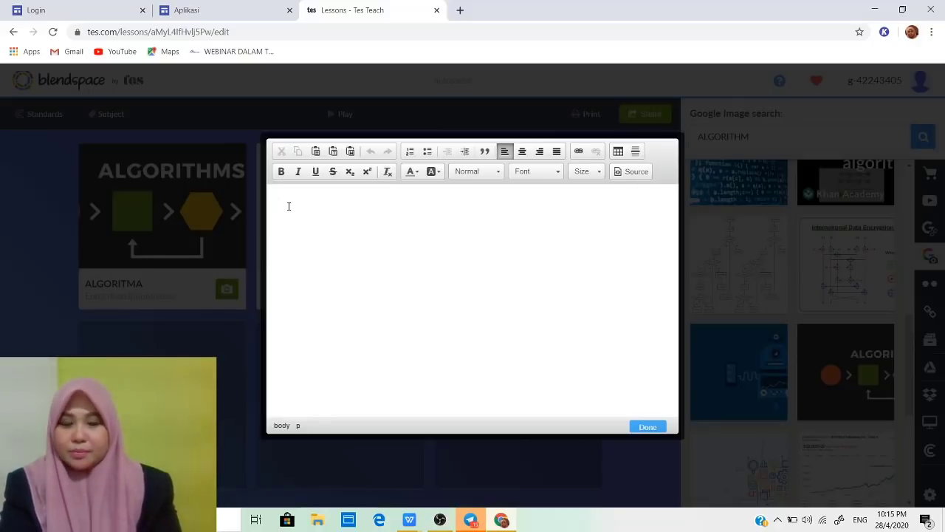
type("ST")
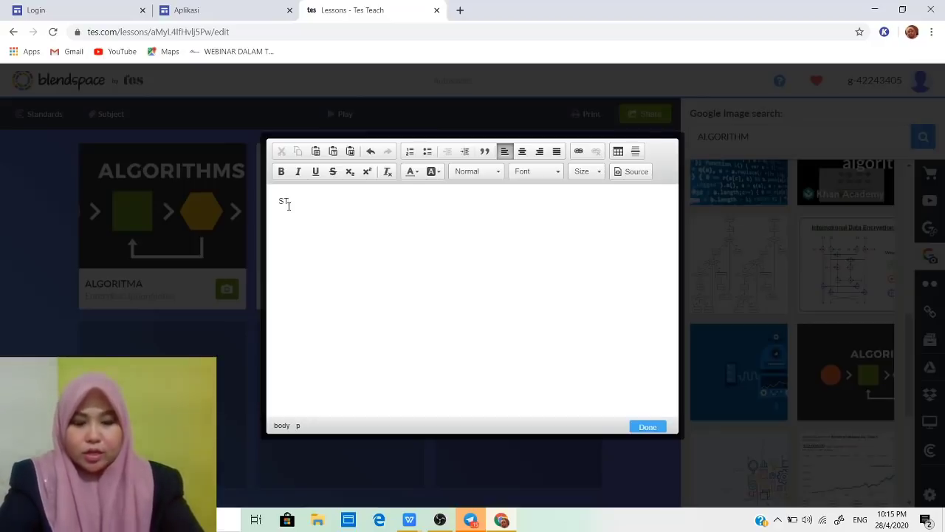
type("ANDAR")
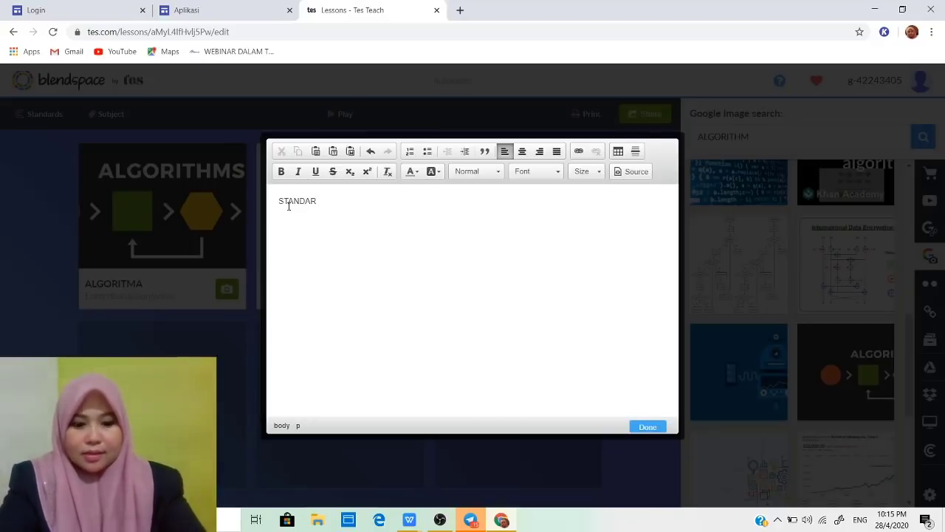
type("D PEM")
key("BackSpace")
key("BackSpace")
key("BackSpace")
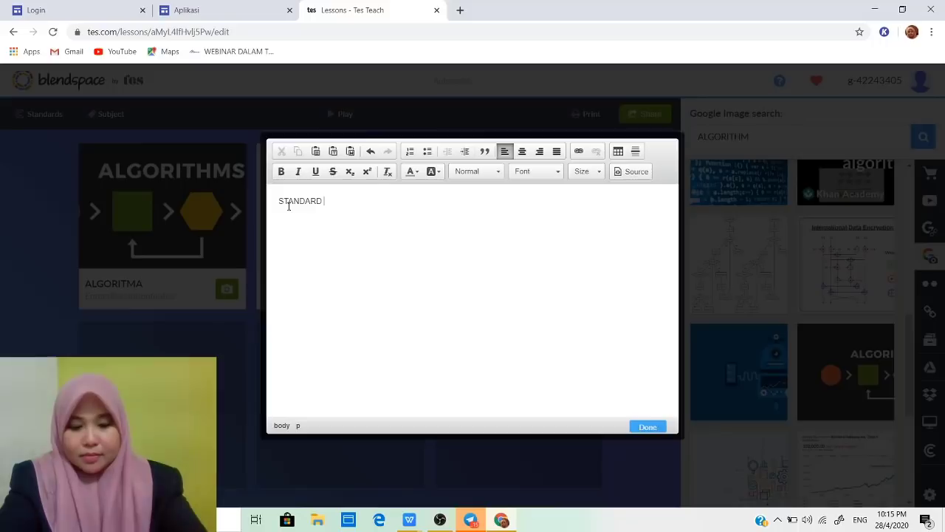
type("PEMBELAJARN")
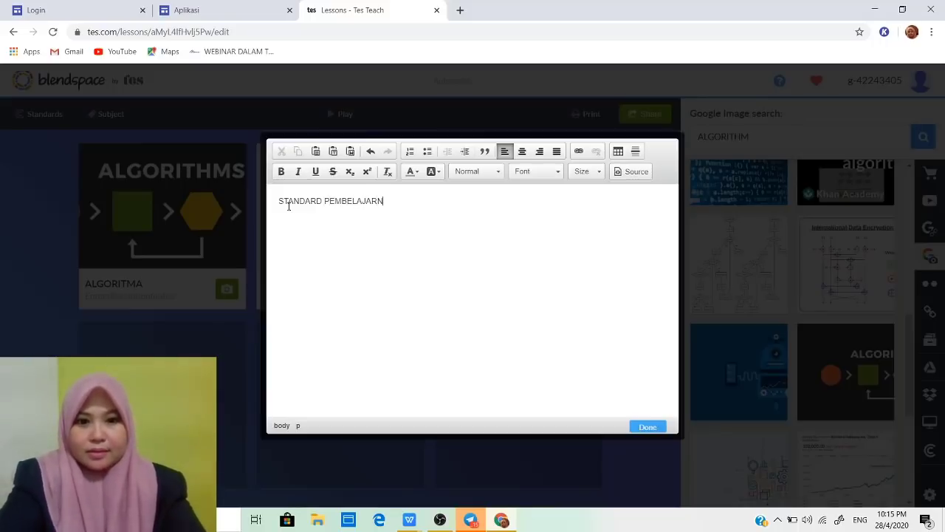
key("BackSpace")
type("AN :")
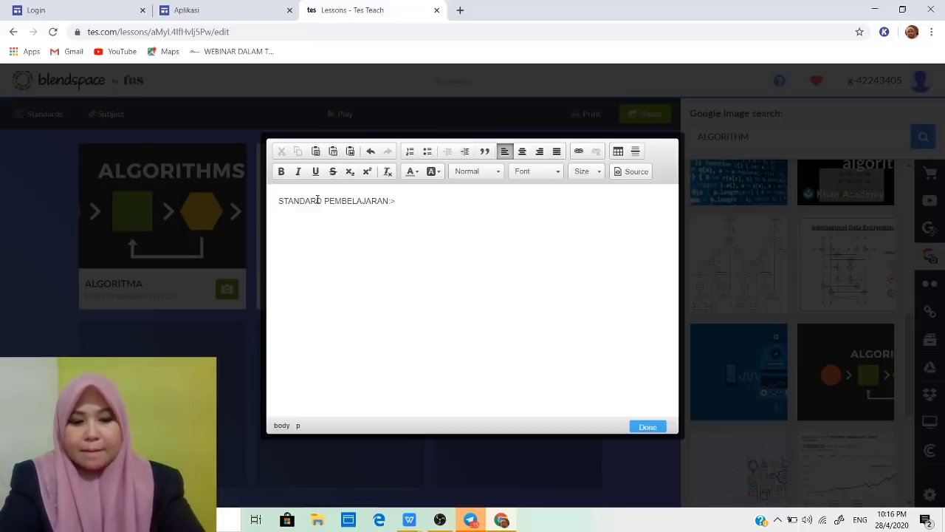
Enter the line "PADA AKHIR PEMBELAJARAN, PELAJAR AKAN DAPAT:" under the heading and start a numbered list below it.
type("PADA A")
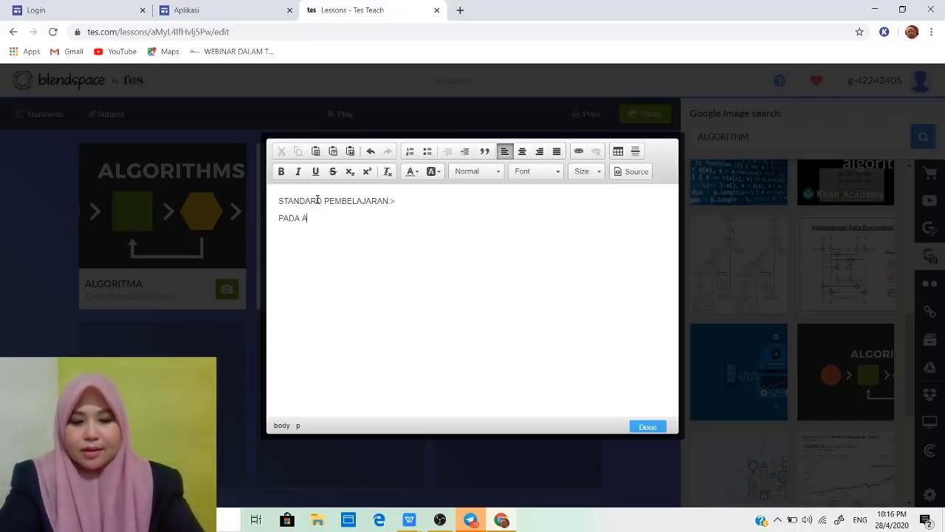
type("KHIR ")
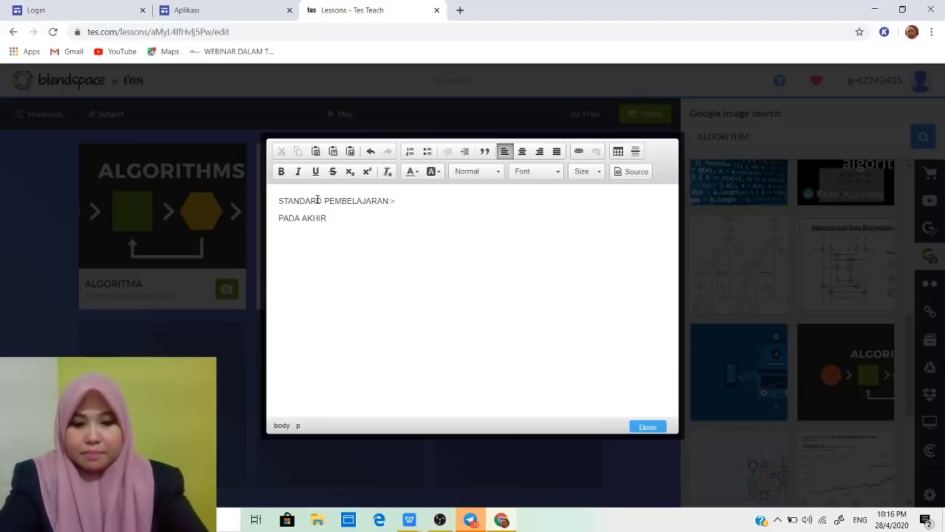
type("PEMBELAJARA")
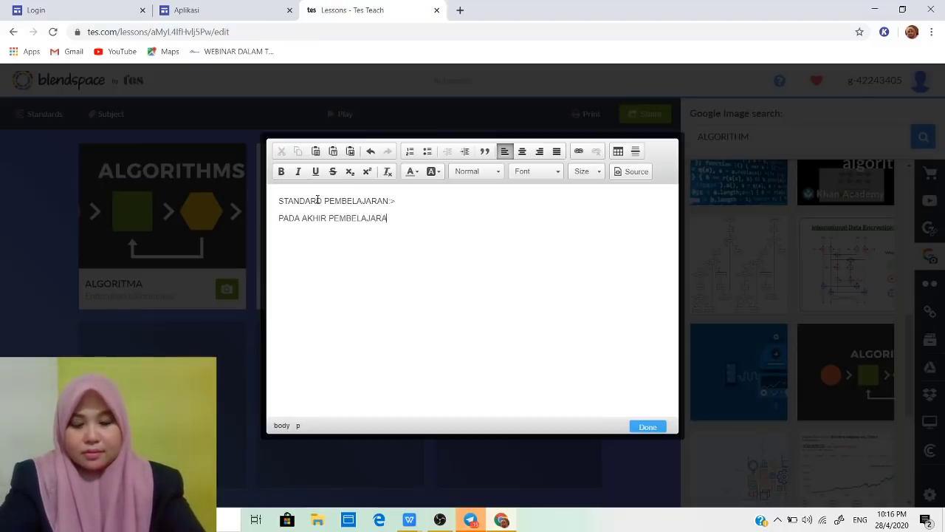
type("N, PELAJAR")
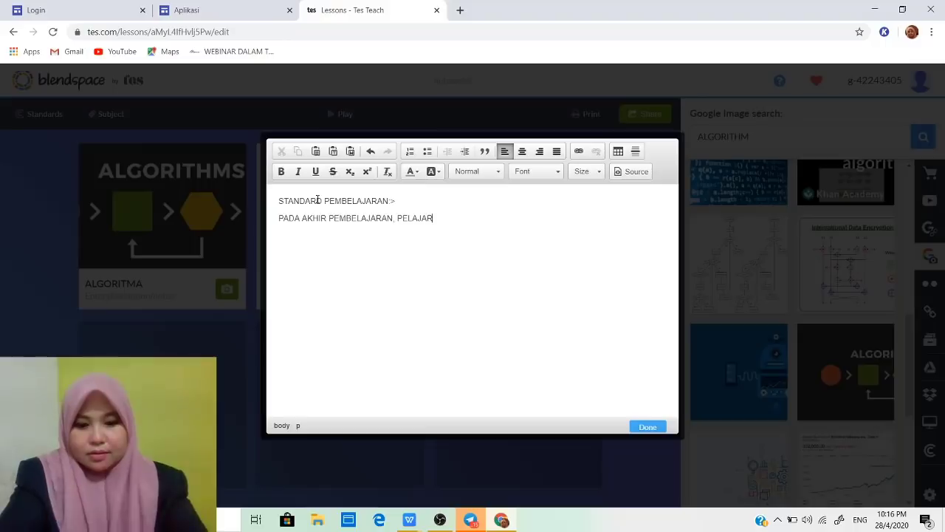
type(" AKAN DAPAT:")
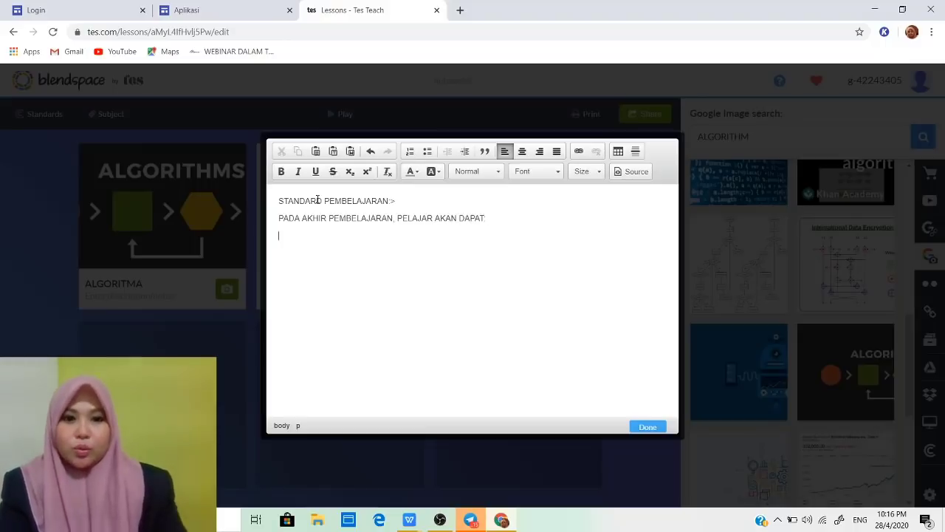
left_click(410, 153)
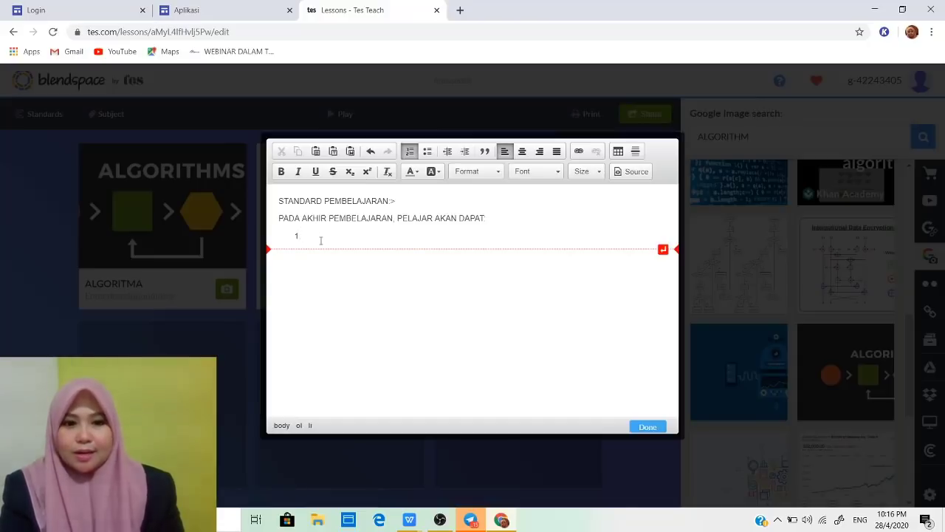
type("MELUKIS")
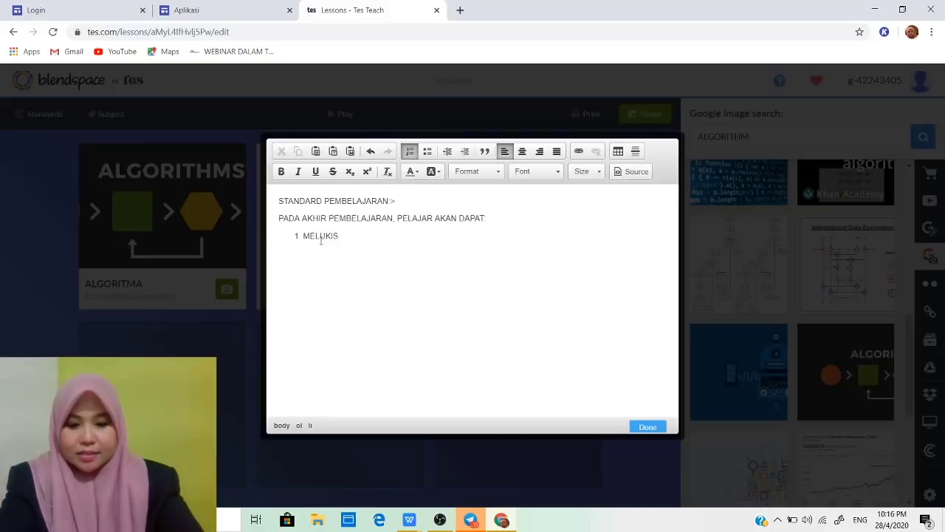
type(" CARTA ")
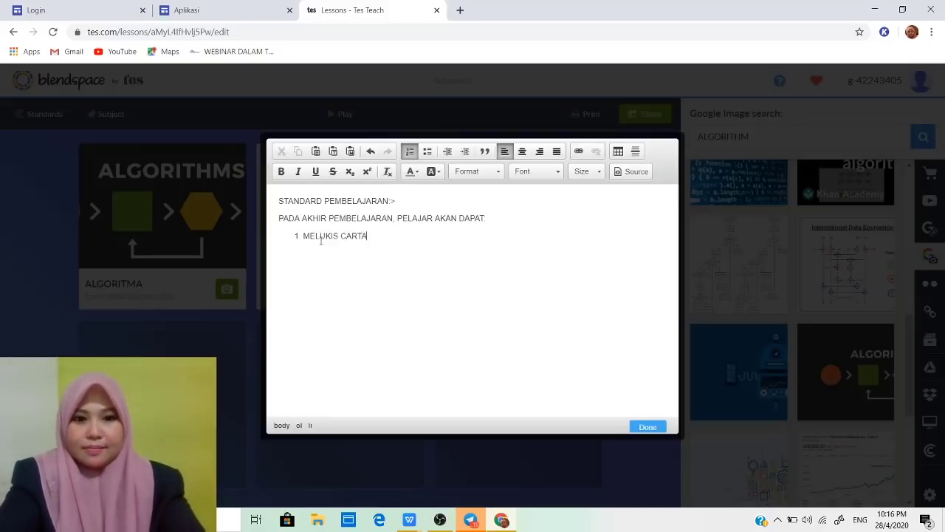
type("AL")
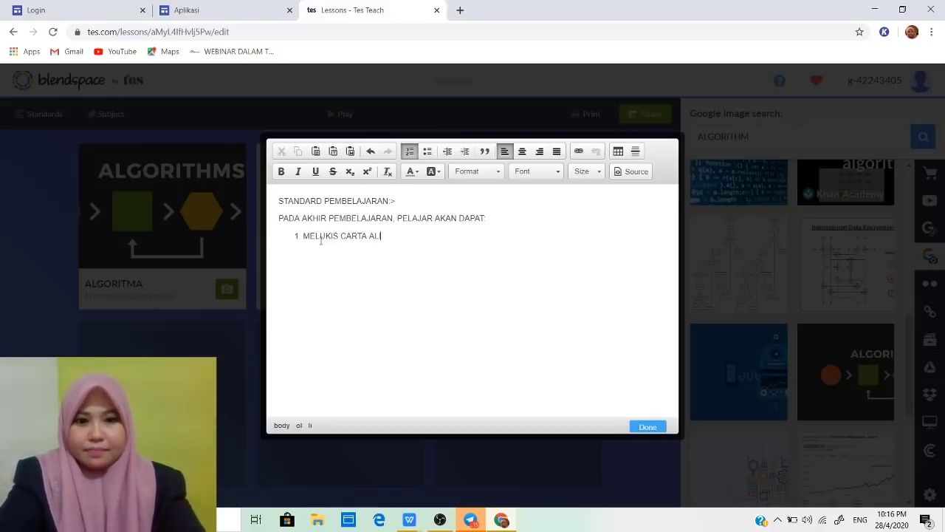
key("BackSpace")
key("BackSpace")
key("BackSpace")
key("BackSpace")
key("BackSpace")
key("BackSpace")
key("BackSpace")
key("BackSpace")
key("BackSpace")
key("BackSpace")
key("BackSpace")
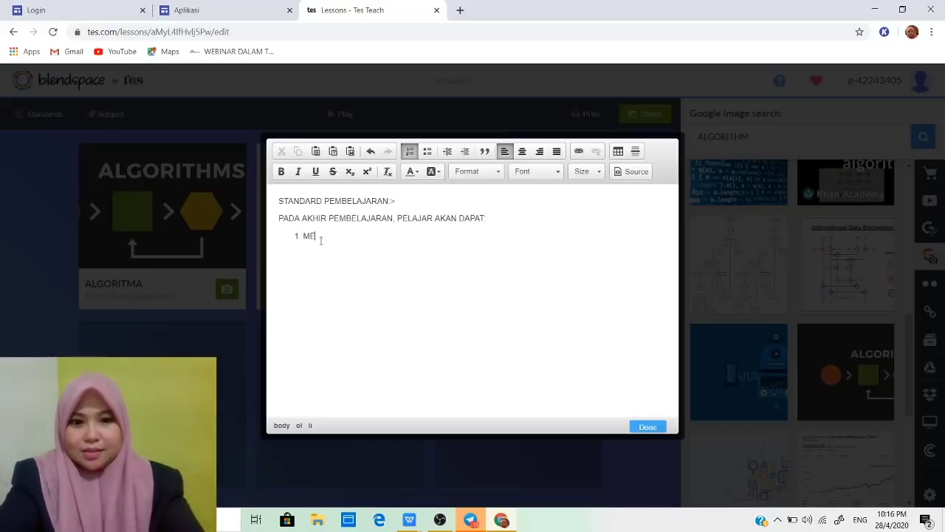
Complete the first numbered item as "MENGENALI CARTA ALIR" and start a second item.
type("NGE")
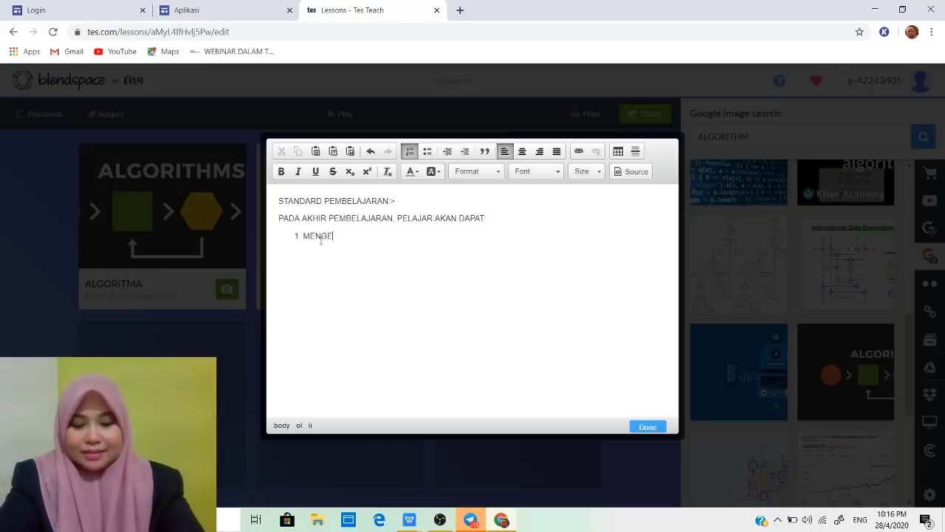
type("NALI CARA")
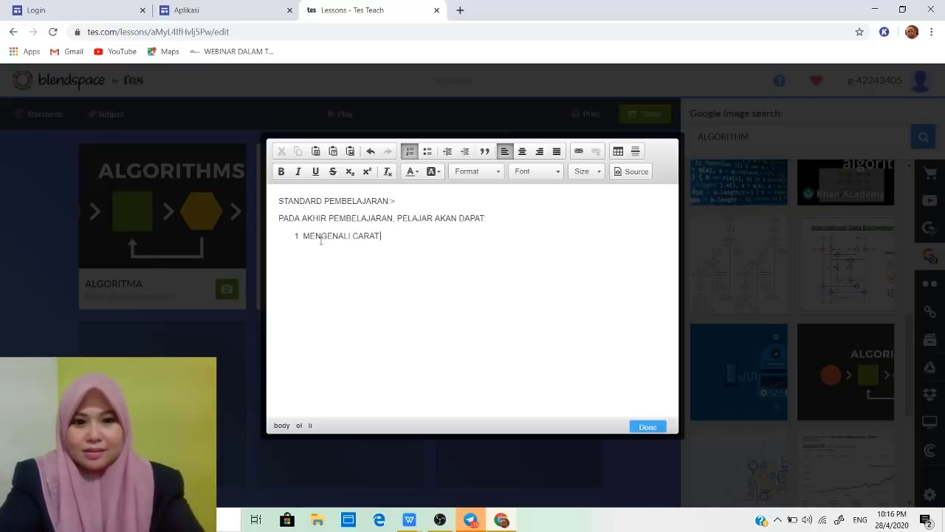
key("BackSpace")
key("BackSpace")
type("TA AL")
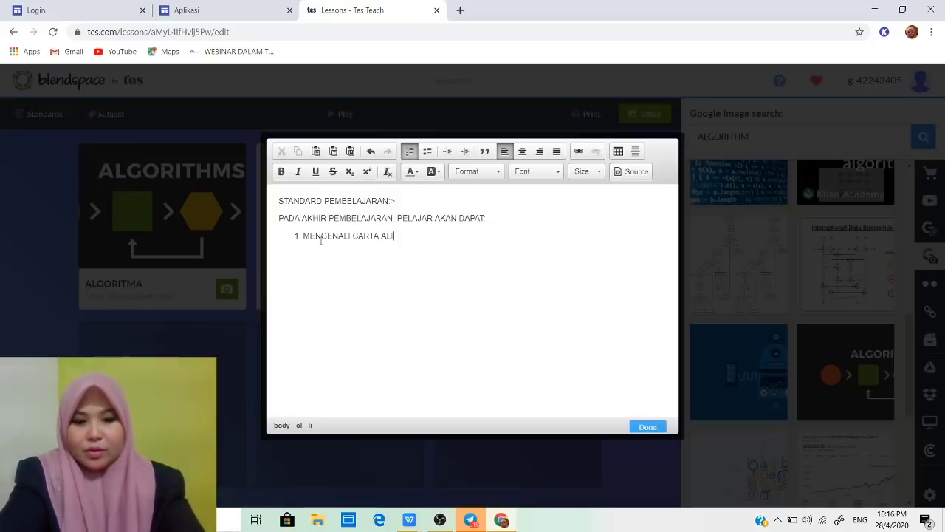
type("IR")
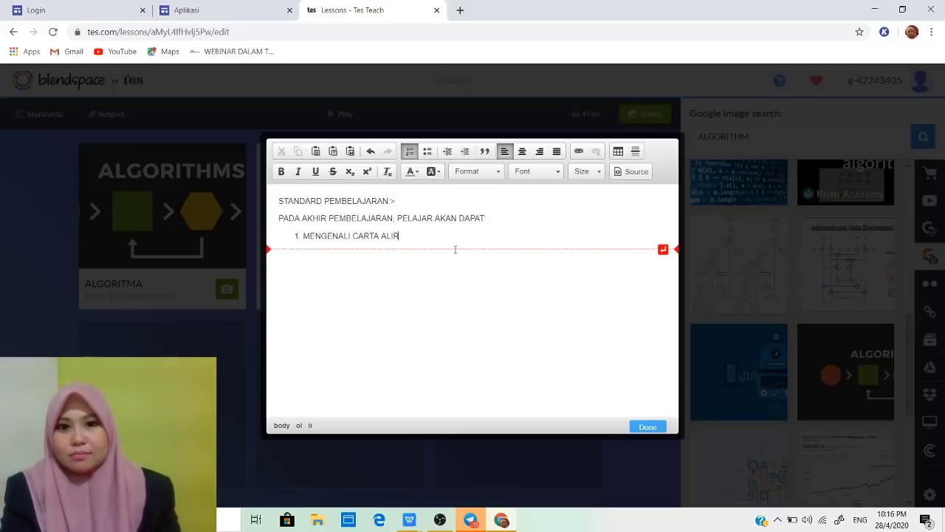
key("Return")
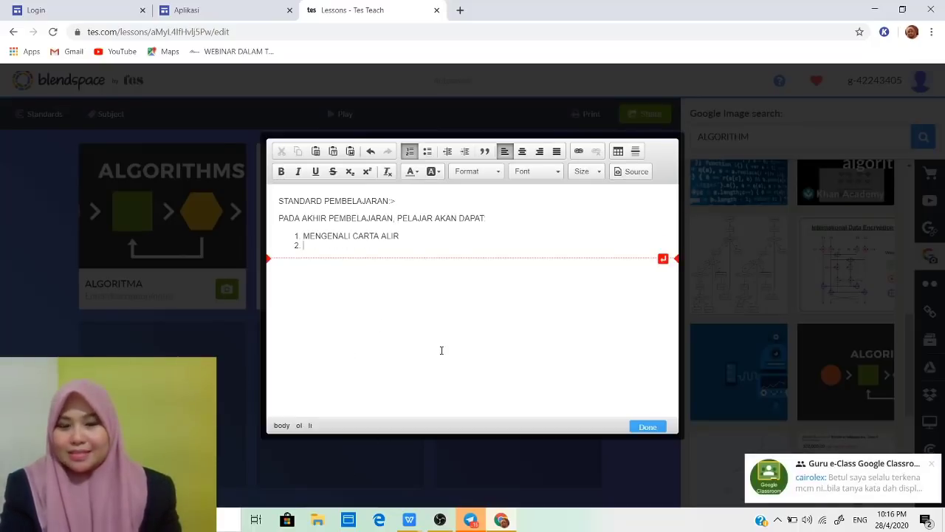
Switch to the "Asas Komputer Tingkatan 1.pdf" document in WPS Office.
left_click(410, 519)
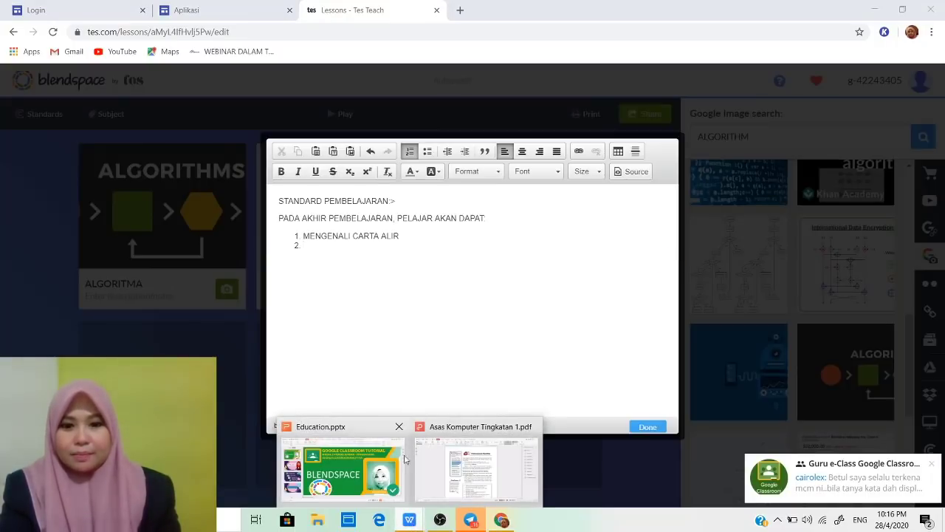
left_click(468, 465)
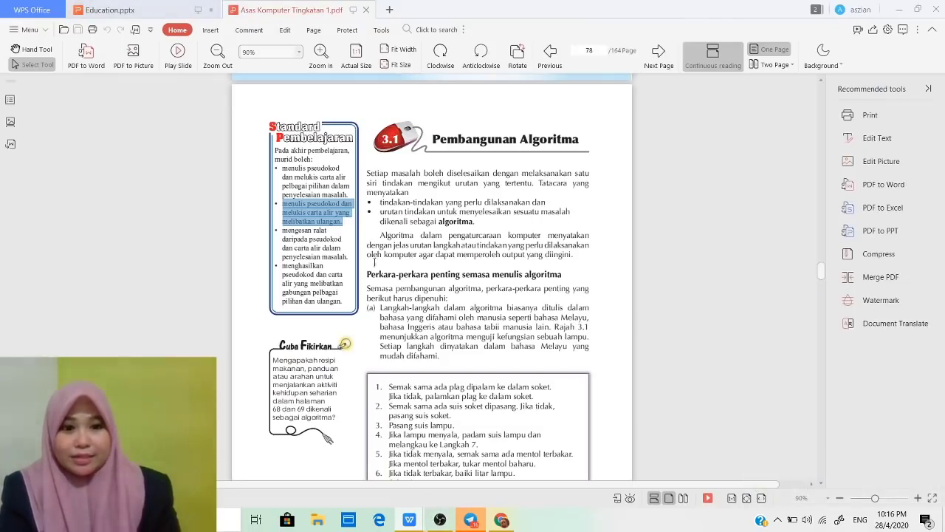
left_click(296, 198)
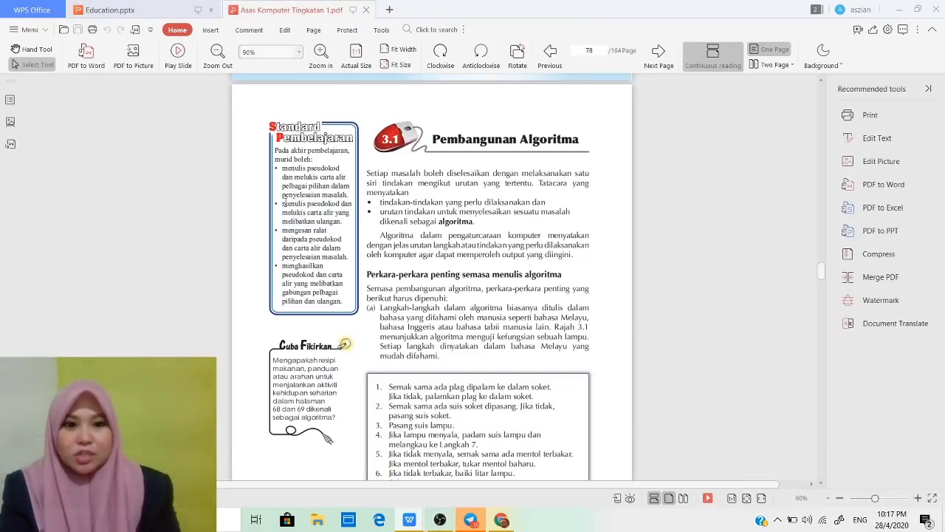
left_click_drag(282, 210, 333, 212)
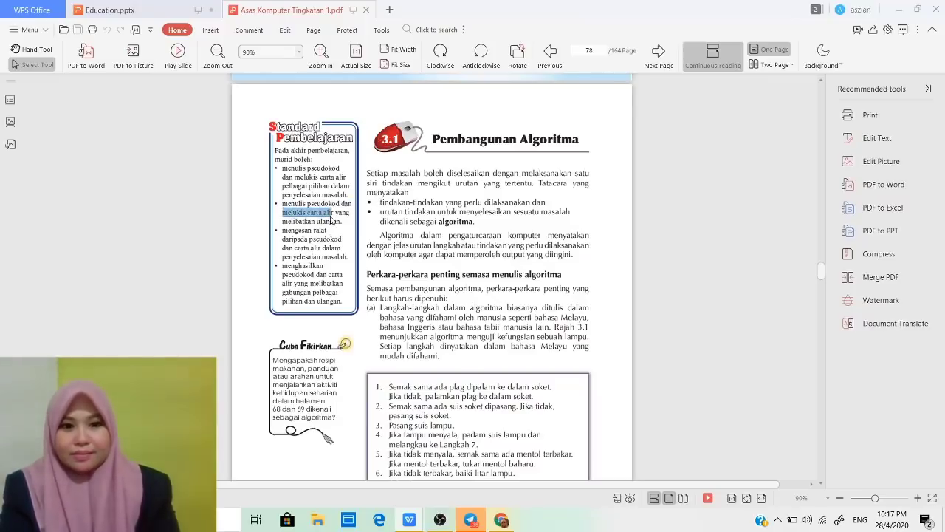
double_click(284, 198)
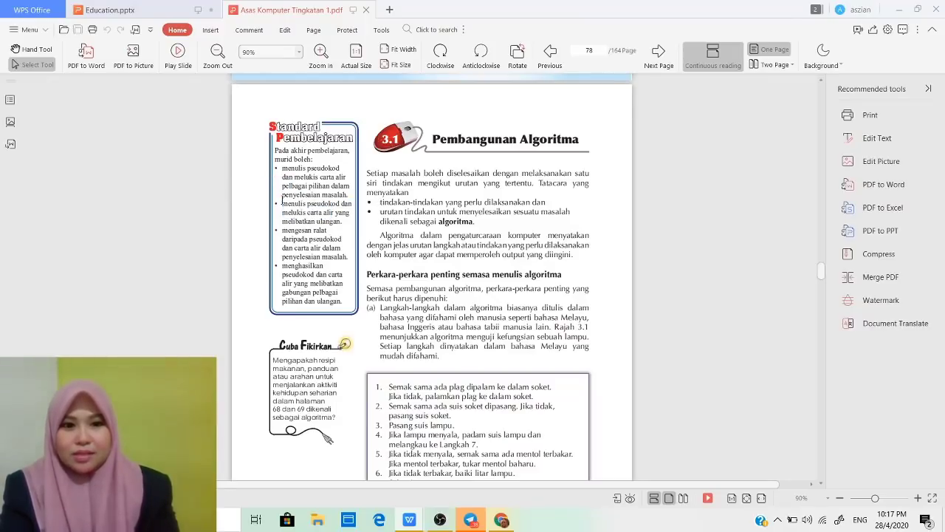
left_click(317, 211)
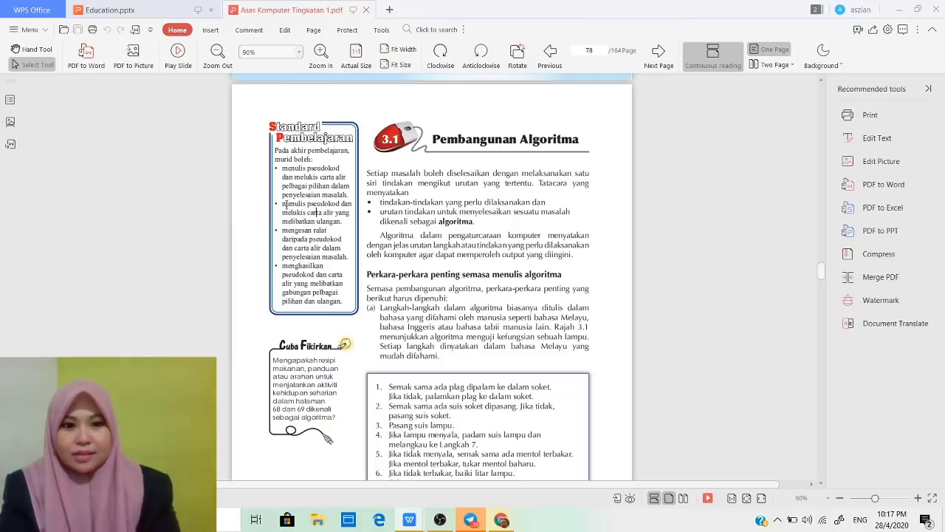
left_click_drag(282, 203, 336, 240)
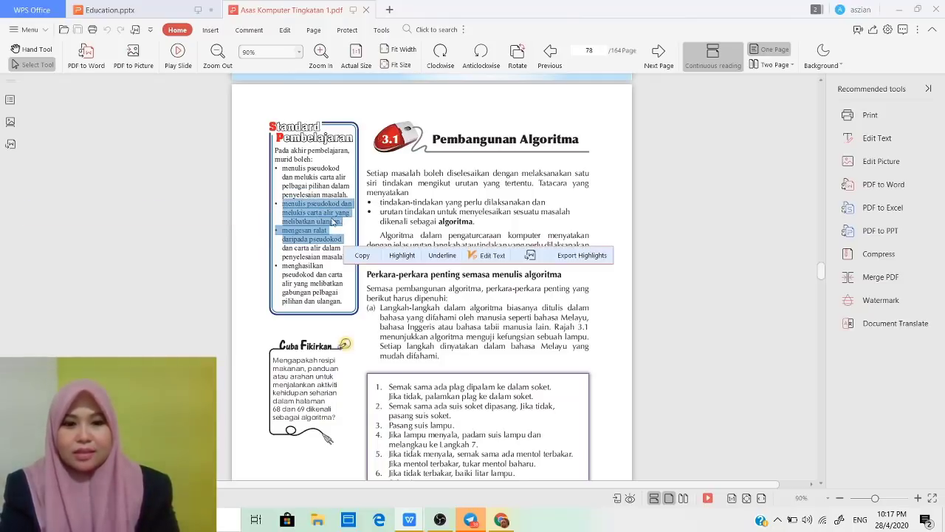
right_click(334, 221)
left_click(303, 211)
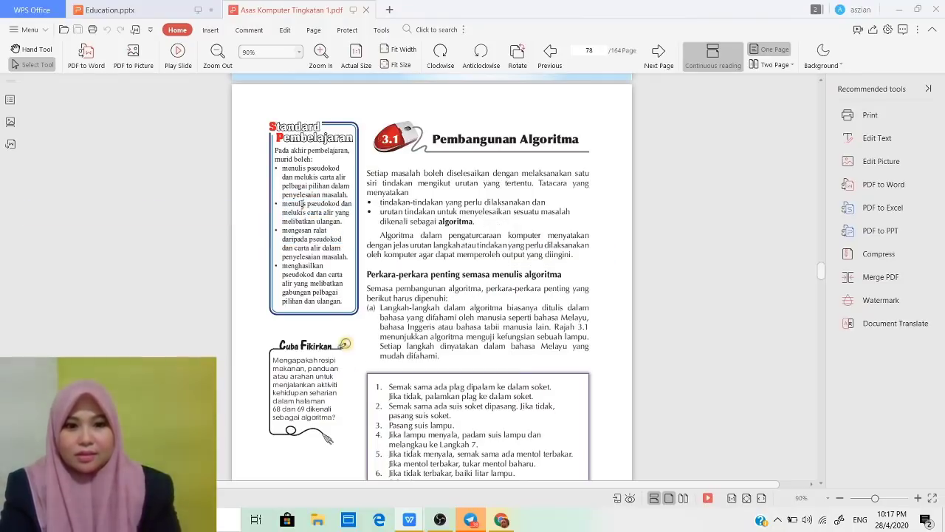
left_click_drag(282, 211, 348, 213)
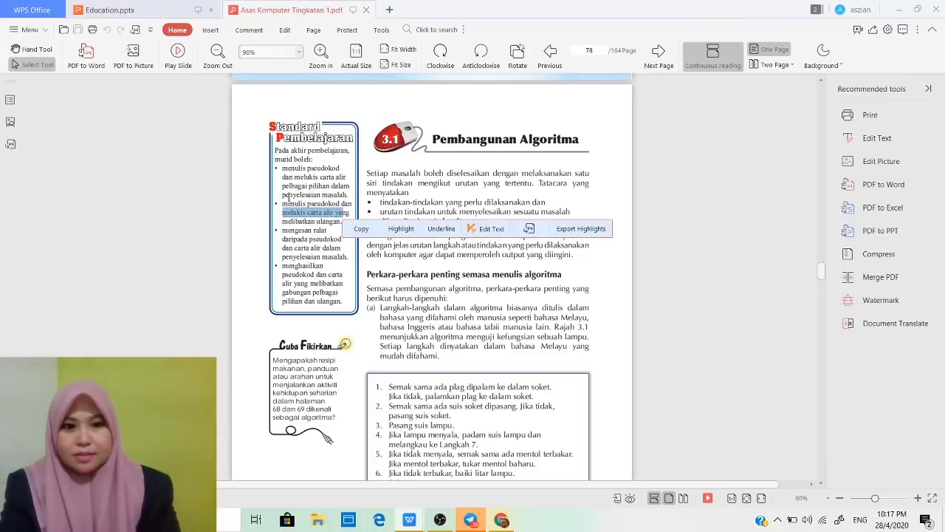
Copy the second Standard Pembelajaran bullet, "menulis pseudokod dan melukis carta alir yang melibatkan ulangan.".
left_click_drag(283, 198, 345, 221)
right_click(351, 225)
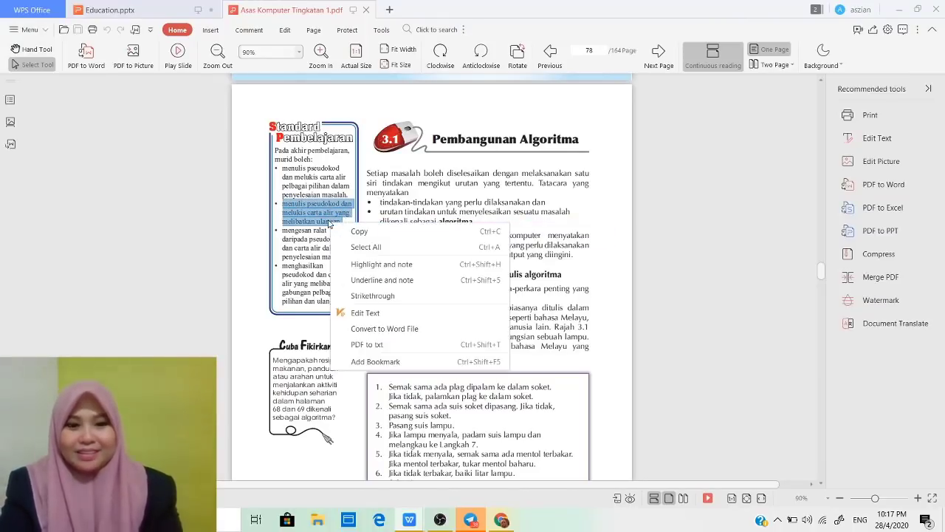
left_click(356, 232)
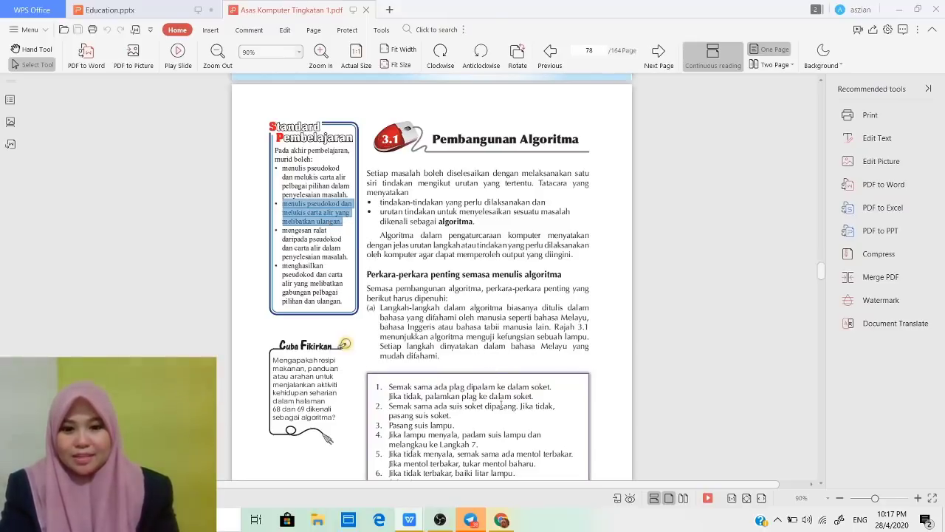
Return to the Blendspace text resource in Chrome and paste the copied bullet into the paste dialog for the second list item.
left_click(501, 520)
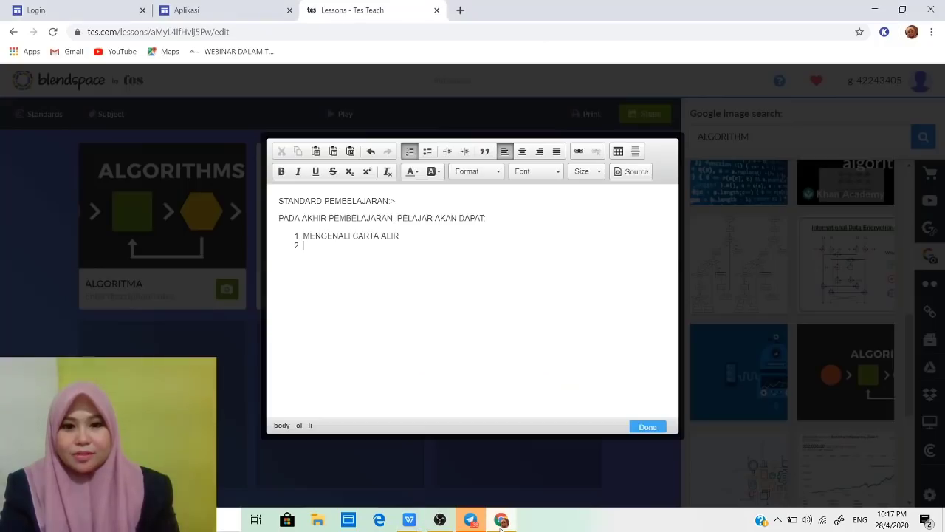
right_click(321, 254)
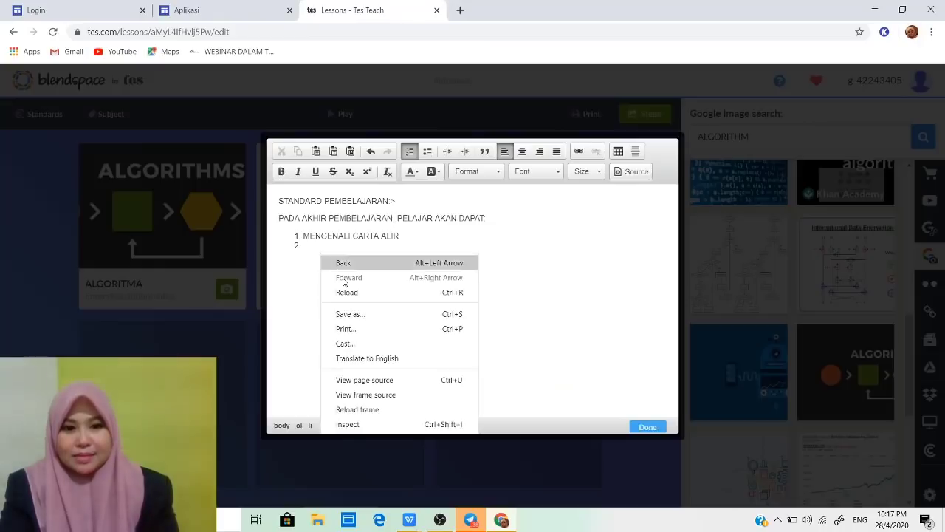
left_click(308, 246)
right_click(308, 247)
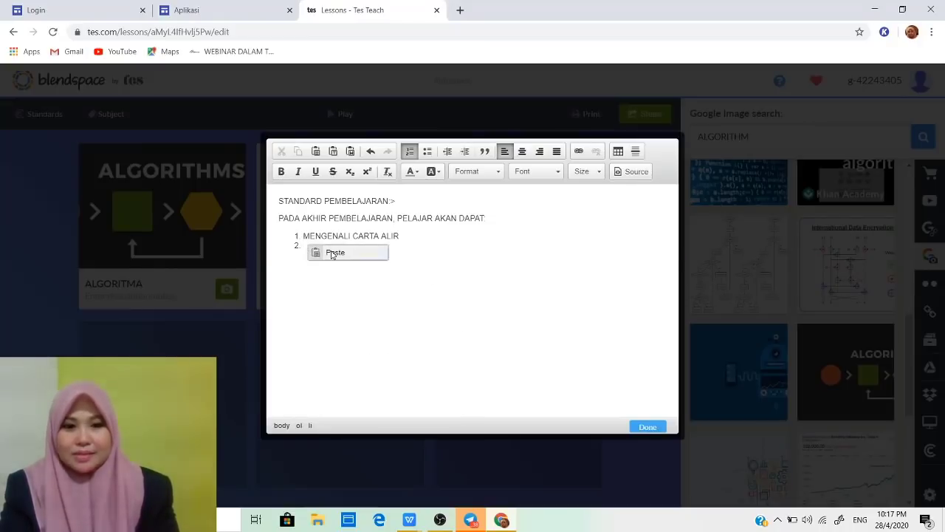
left_click(330, 252)
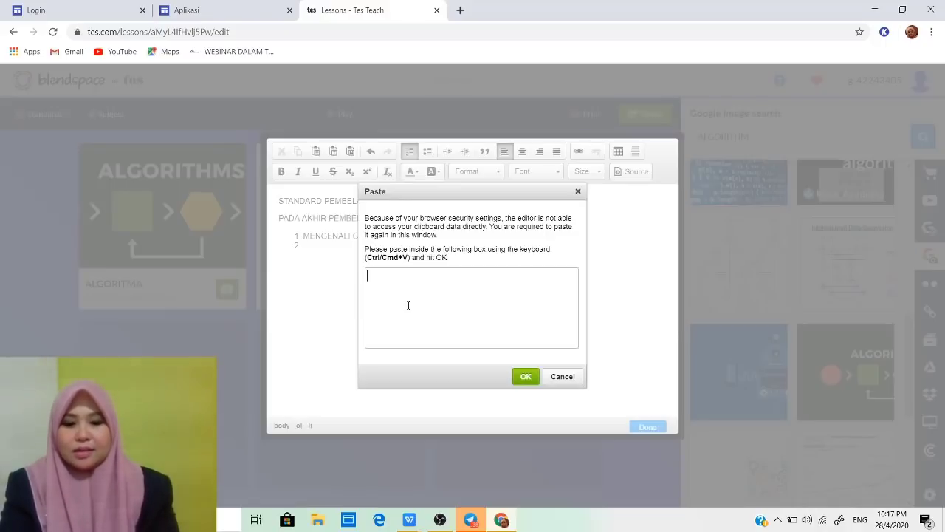
right_click(384, 279)
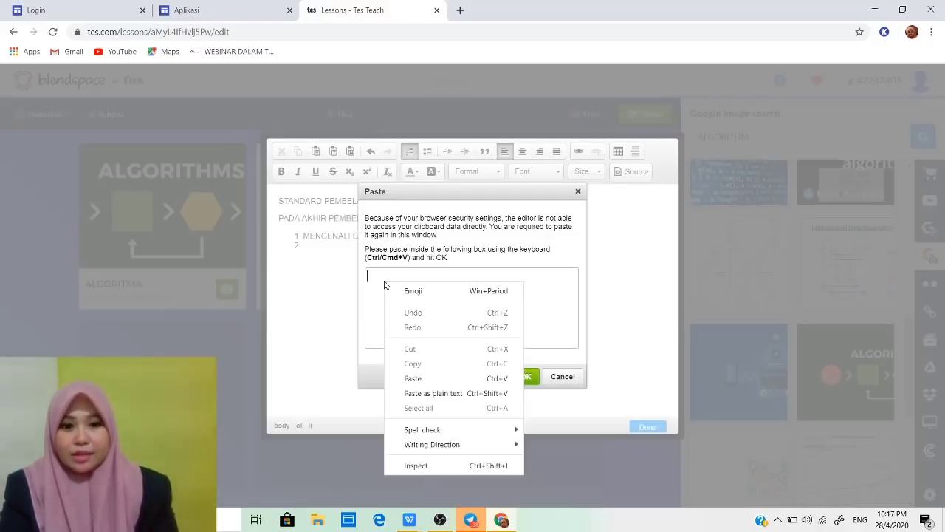
left_click(415, 377)
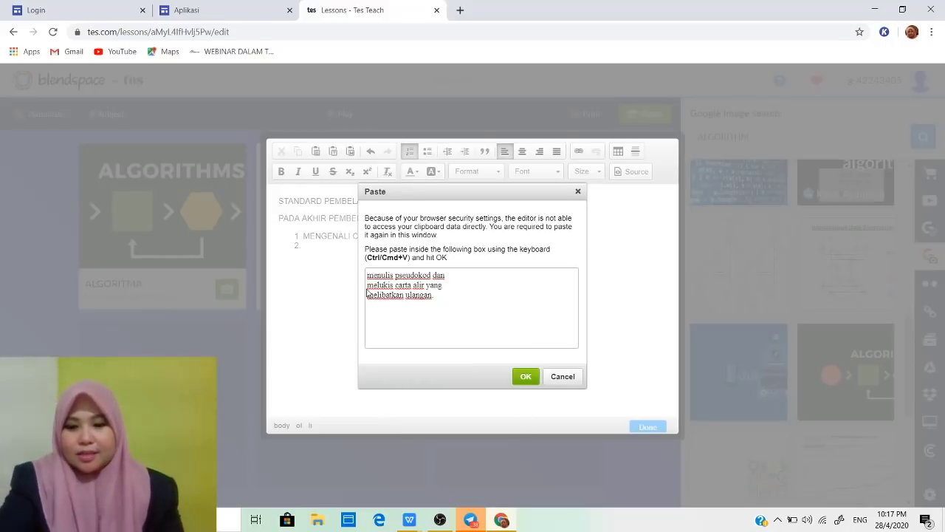
Join the pasted lines into one continuous sentence and insert it as the second list item.
key("BackSpace")
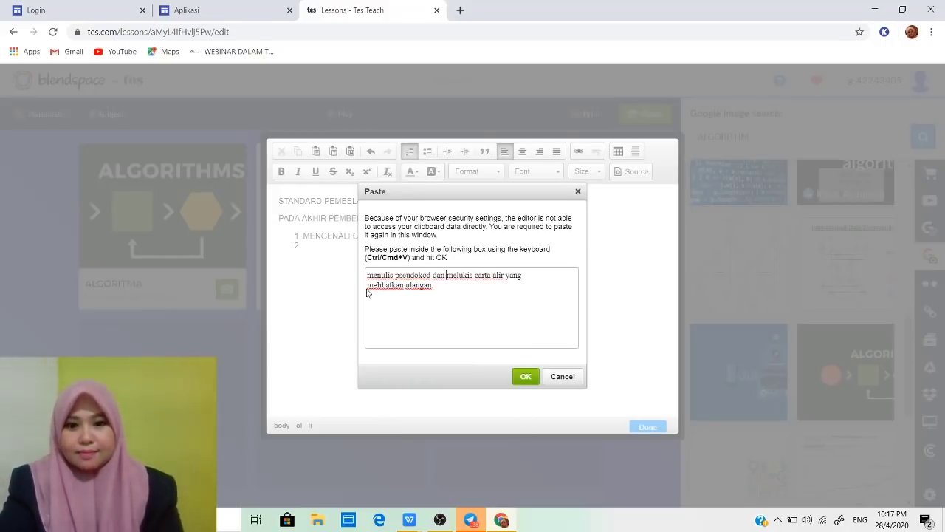
key("BackSpace")
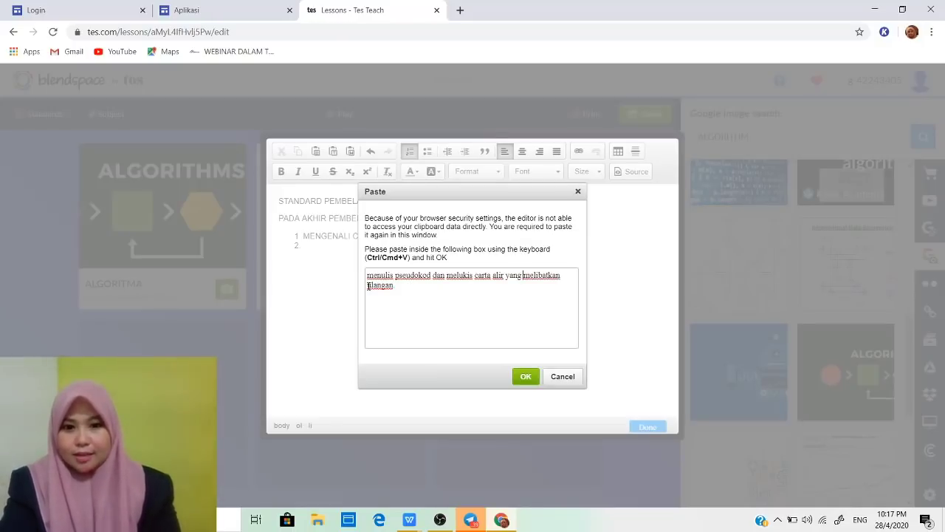
left_click(525, 376)
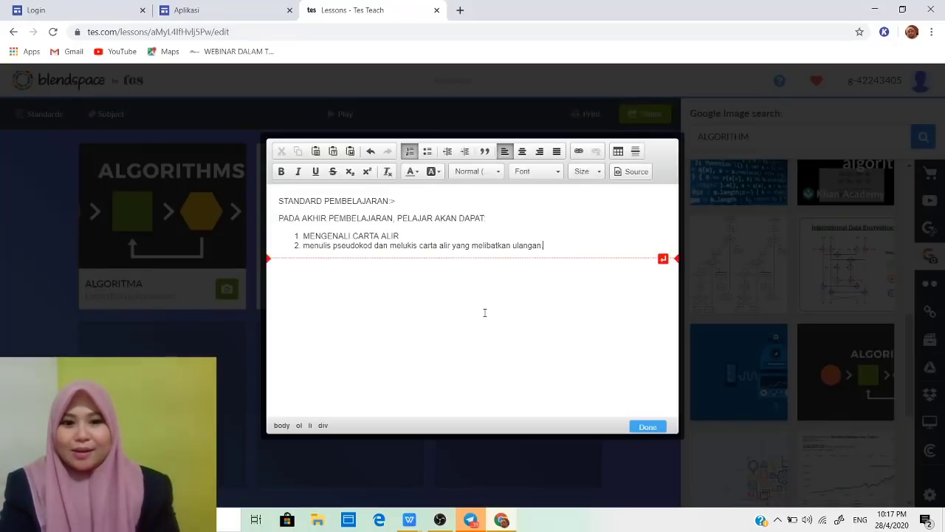
End the second list item with a period, save the text resource, and label its tile "STANDARD PEMBELAJARAN".
type(".")
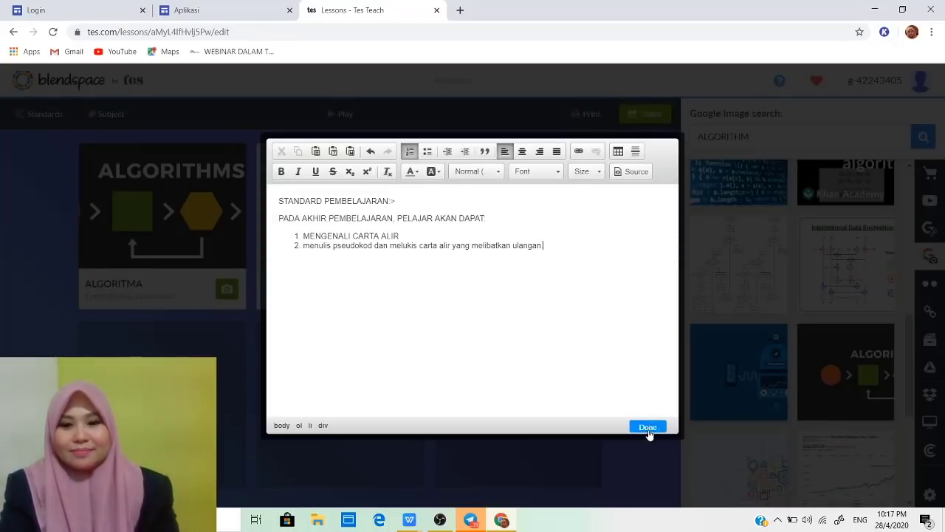
left_click(649, 431)
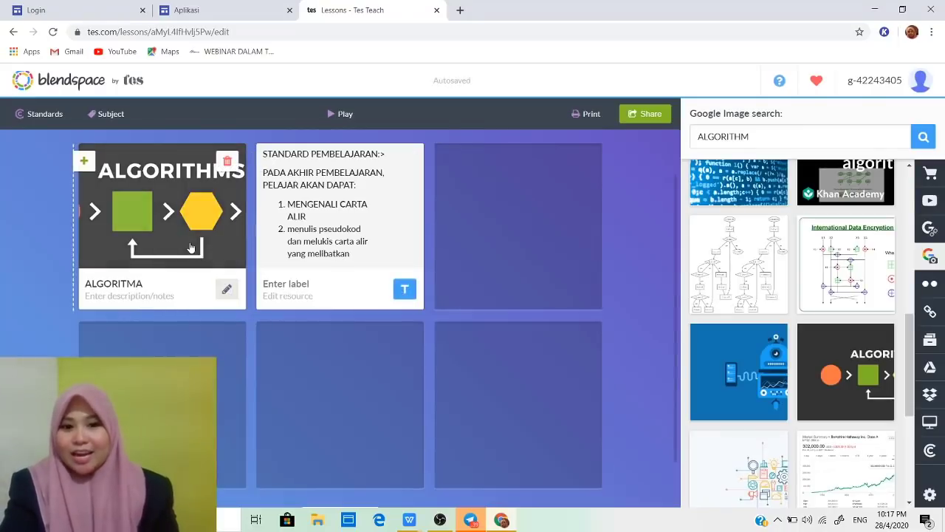
left_click(312, 282)
type("STA")
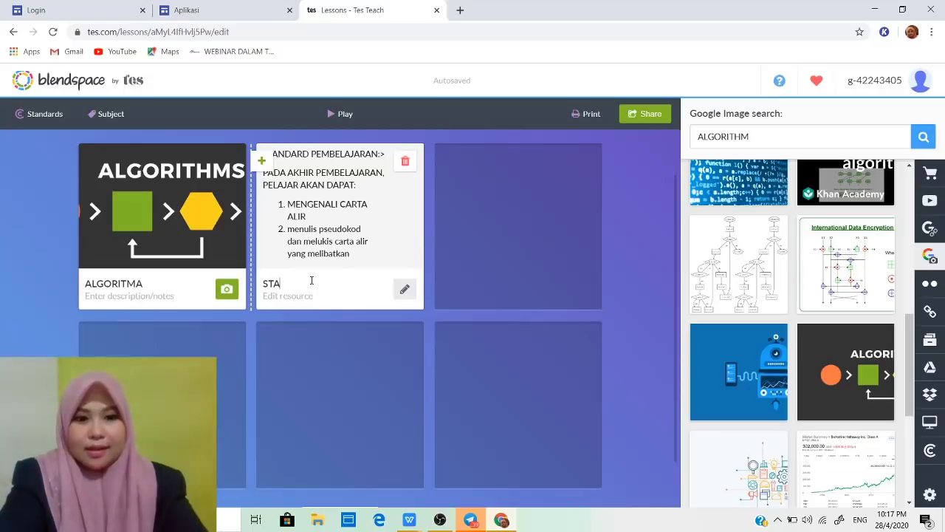
type("NDAR")
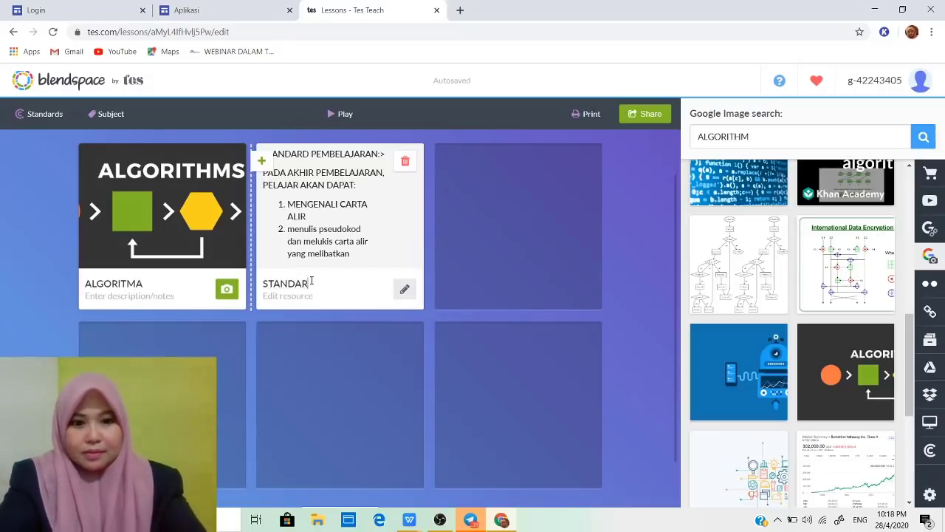
type("D PEMB")
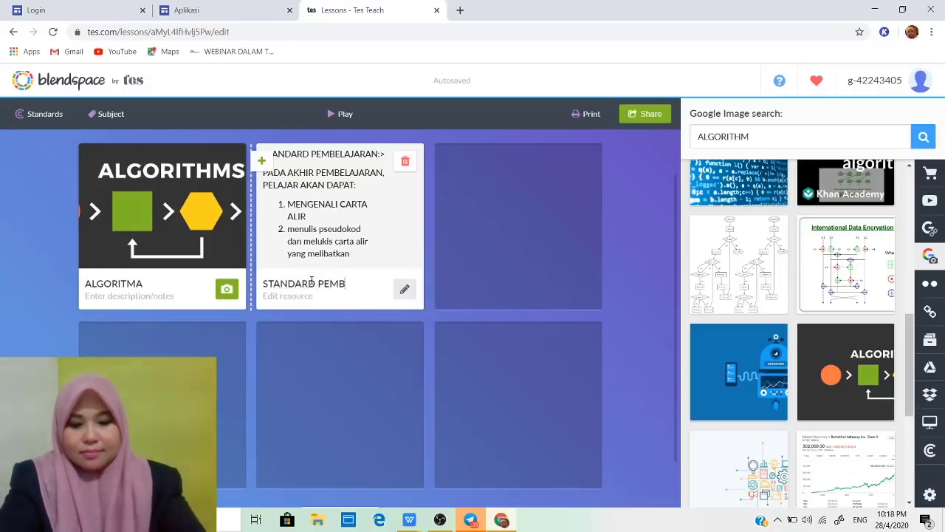
type("ELAJARAN")
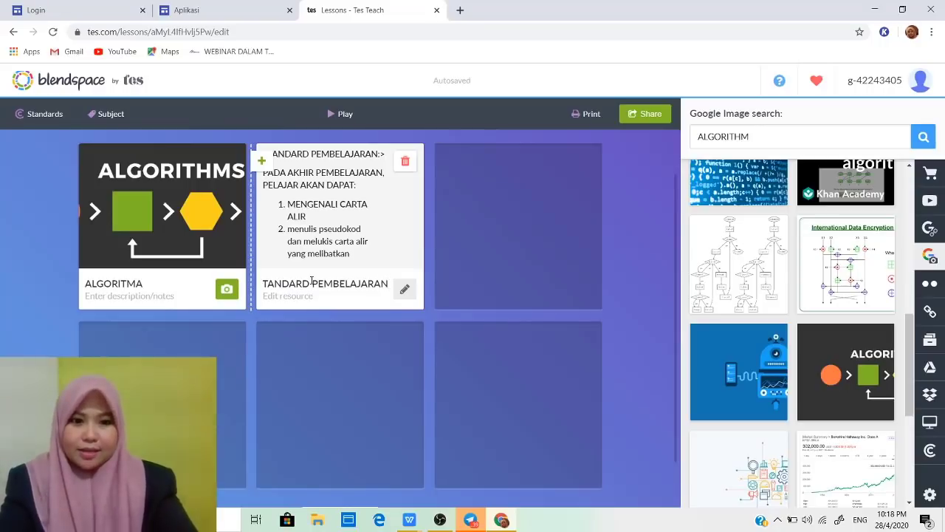
key("Return")
Switch the resource search from Google images to Google web results for ALGORITHM and look through them.
mouse_move(565, 199)
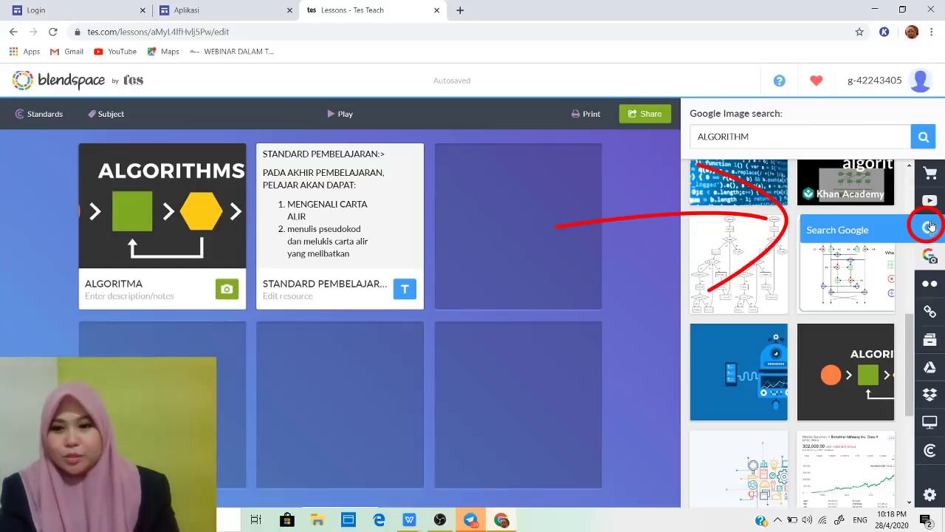
left_click(930, 227)
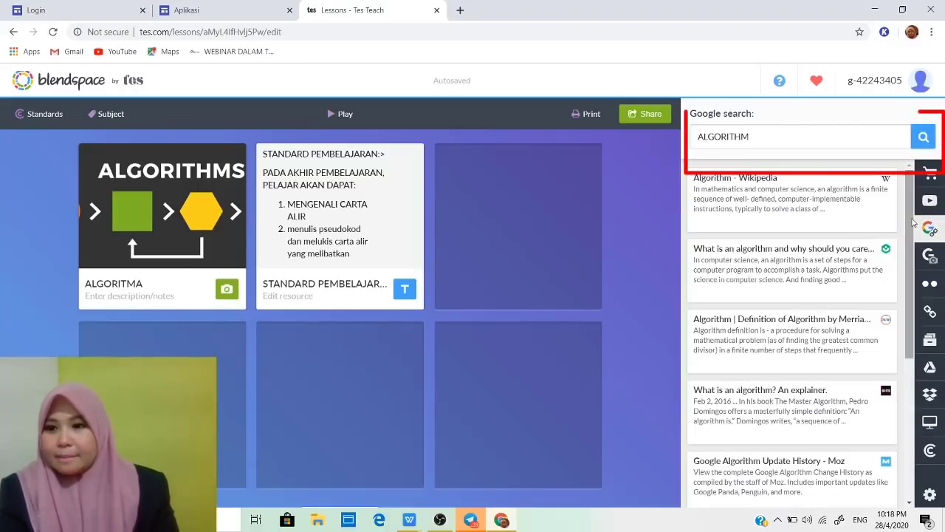
scroll(912, 239, "down", 1)
left_click_drag(912, 238, 912, 220)
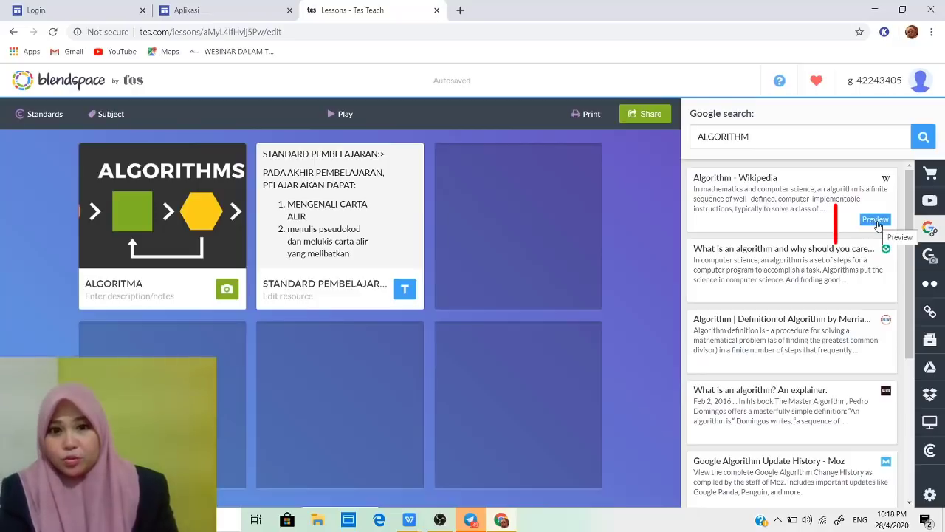
Preview the "Algorithm - Wikipedia" search result, close the preview, and place the result in the third lesson tile.
left_click(878, 225)
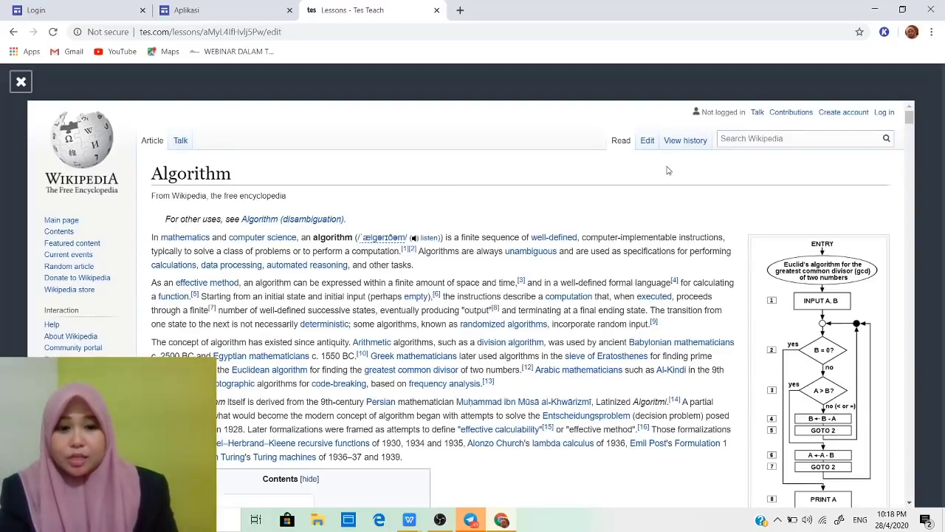
left_click(20, 82)
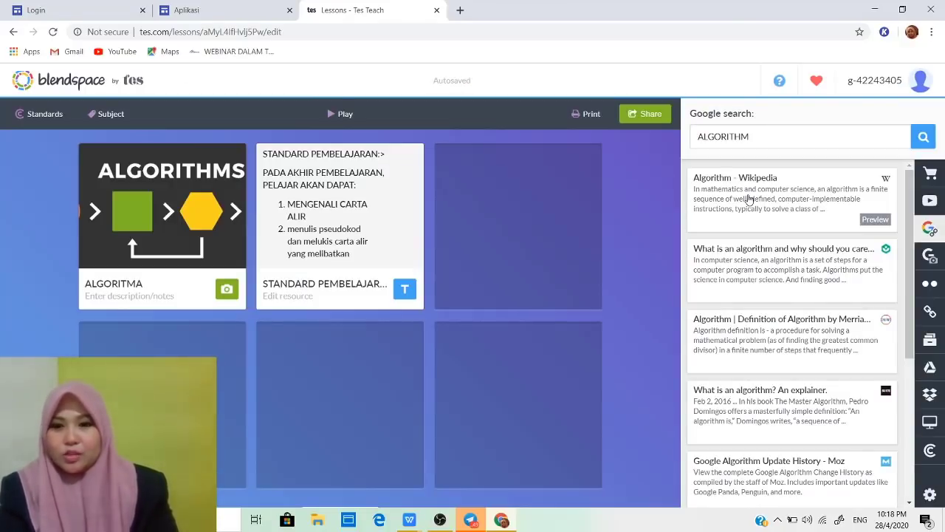
left_click_drag(750, 199, 466, 154)
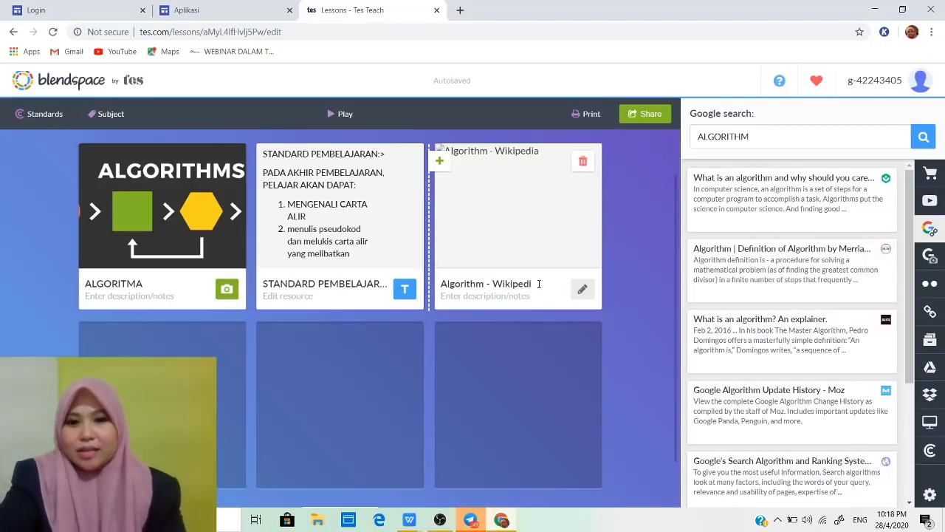
Replace the Wikipedia tile's label with "MAKSUD ALGORITMA???".
left_click(539, 283)
key("BackSpace")
key("BackSpace")
key("BackSpace")
key("BackSpace")
key("BackSpace")
key("BackSpace")
key("BackSpace")
key("BackSpace")
key("BackSpace")
key("BackSpace")
key("BackSpace")
key("BackSpace")
key("BackSpace")
key("BackSpace")
key("BackSpace")
key("BackSpace")
key("BackSpace")
key("BackSpace")
key("BackSpace")
key("BackSpace")
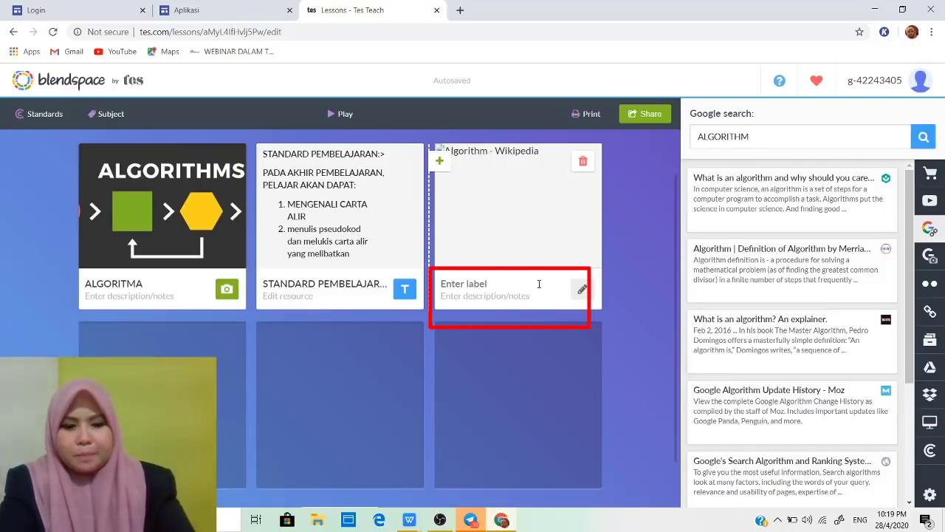
type("MAKSU")
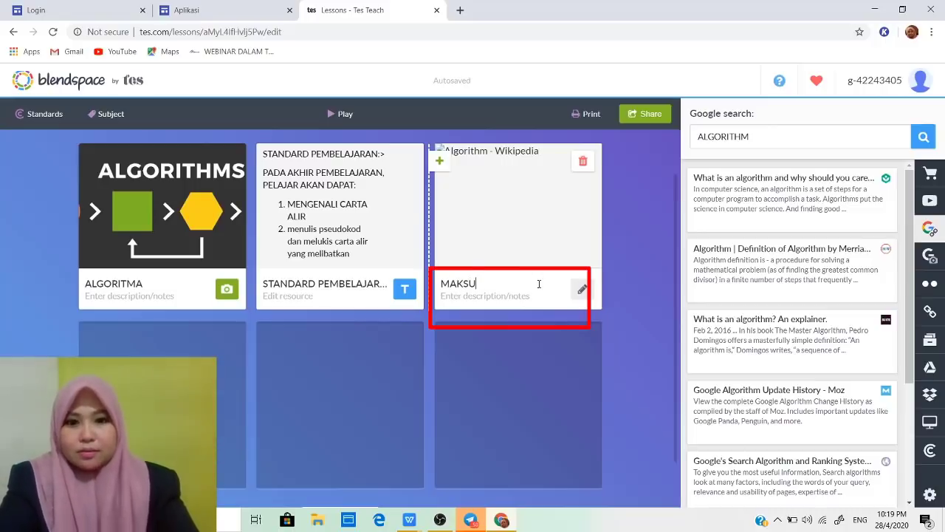
type("D ALGO")
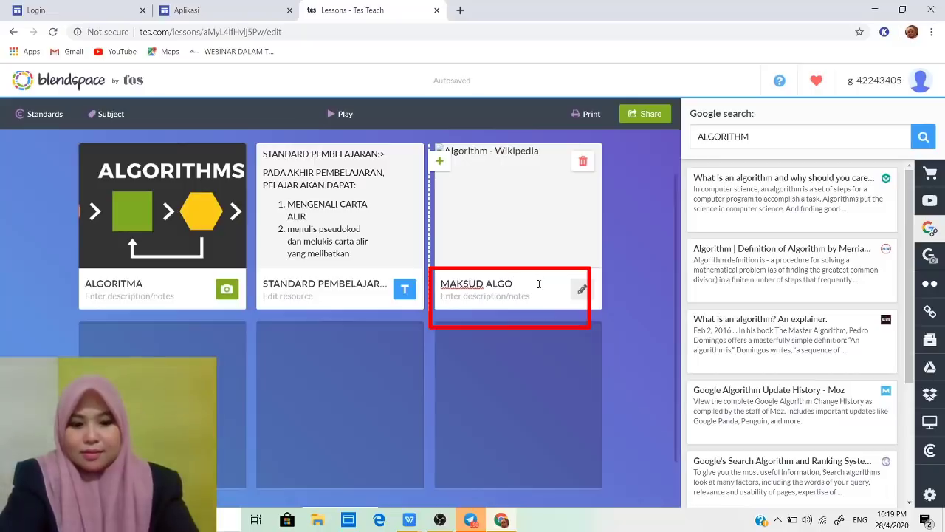
type("IRRITMA??")
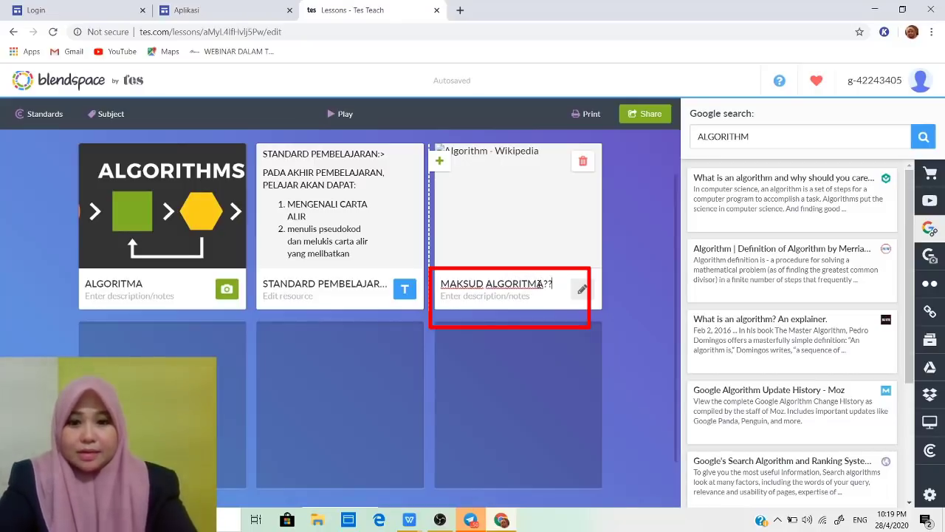
type("?")
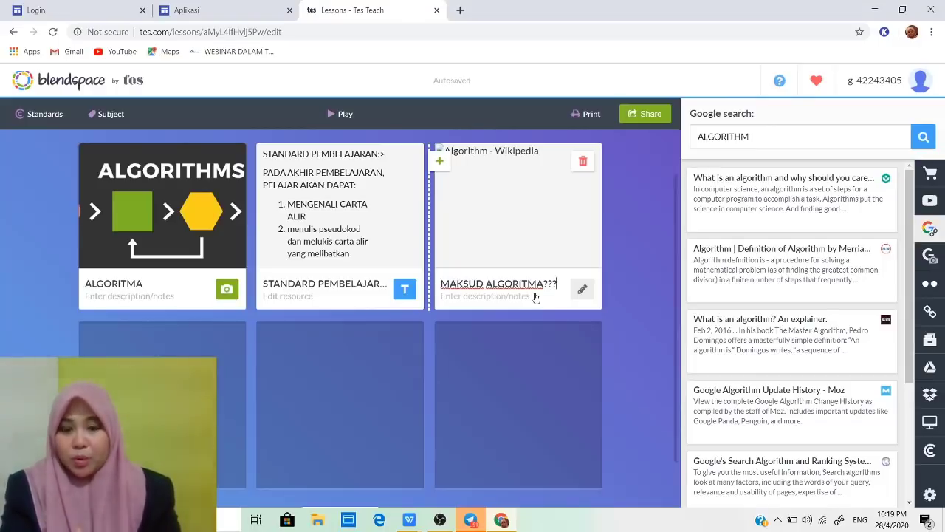
Add the description "APA YANG ANDA FAHAM? SILA KONGSIKAN DISINI." to the Wikipedia tile and save it.
left_click(582, 290)
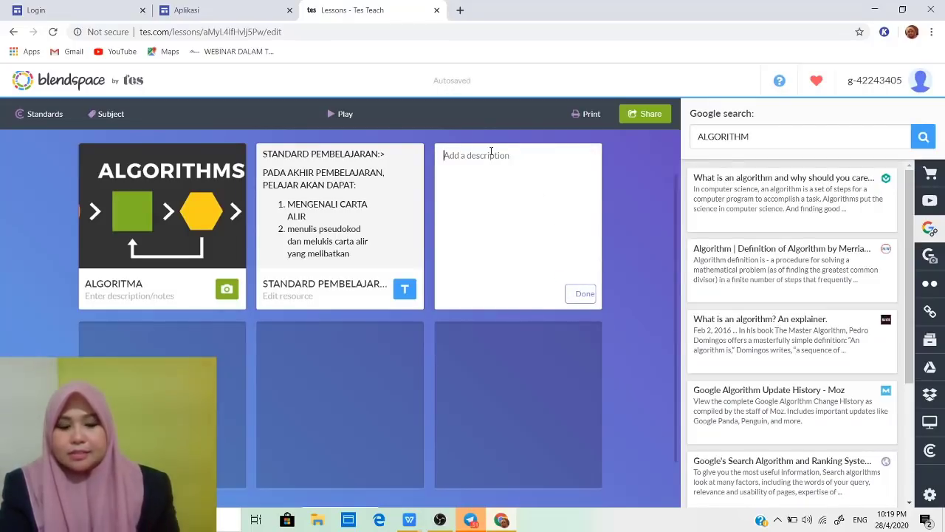
type("APA")
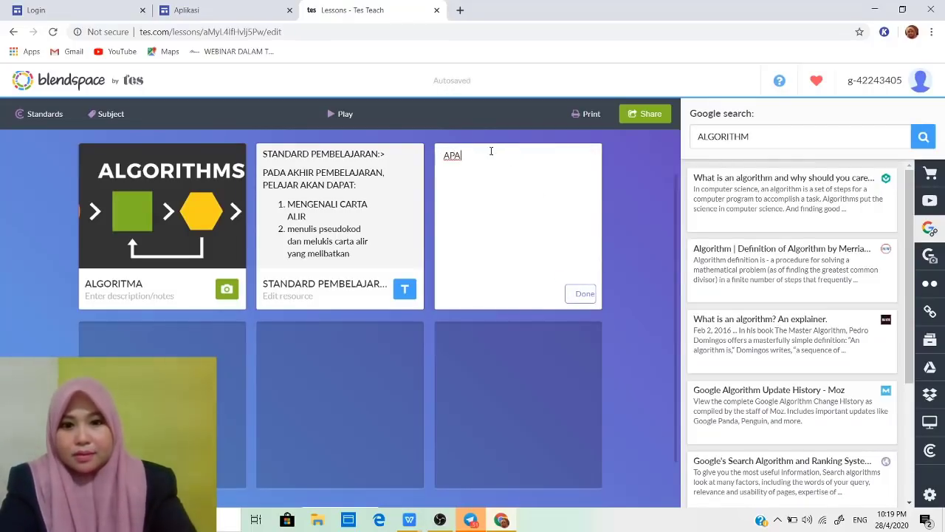
type(" YANG ANDA")
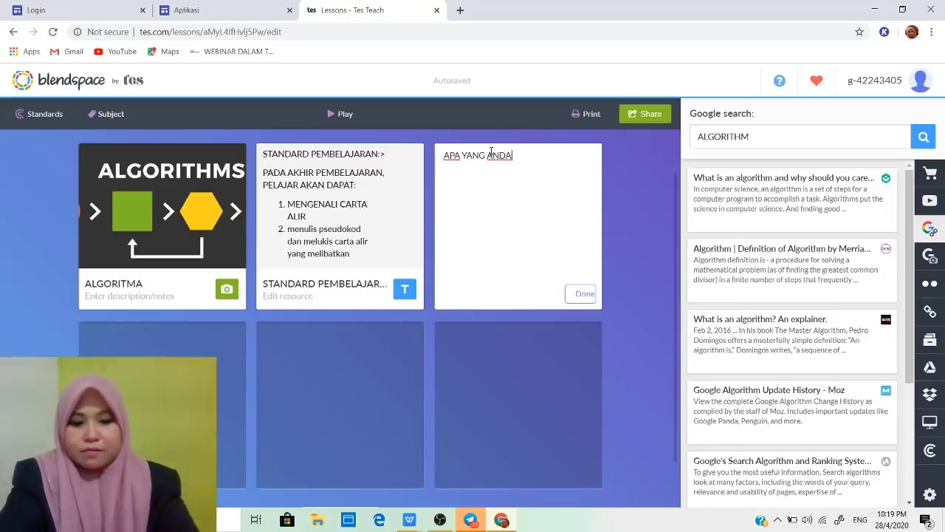
type(" FAHAM")
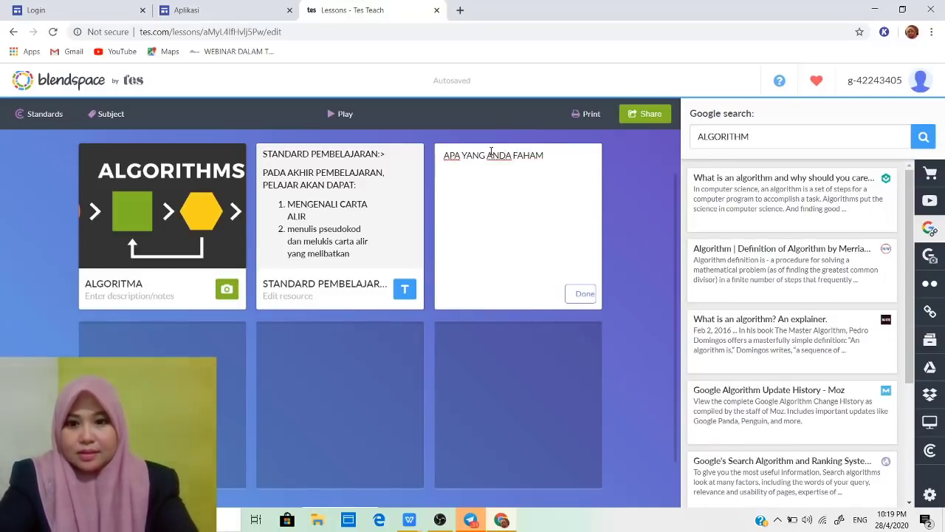
type("? SILA KO")
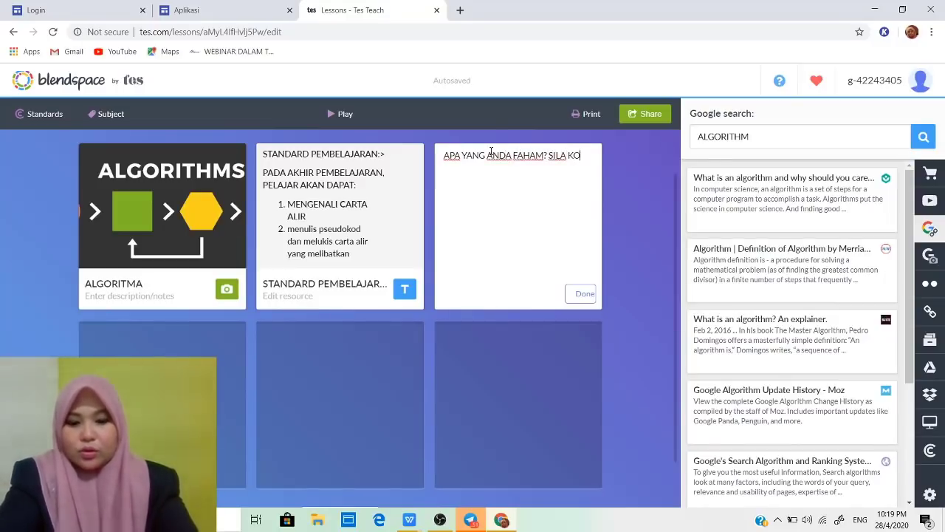
type("NGSIKAN")
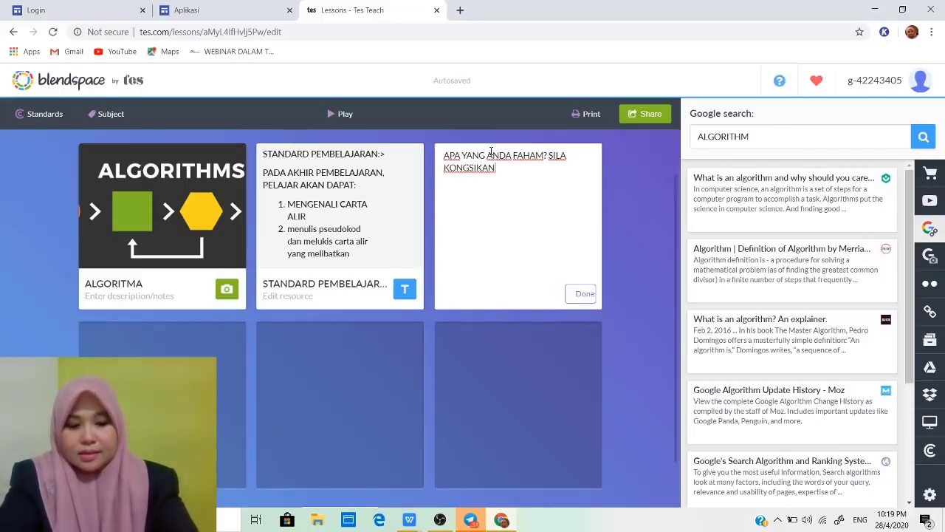
type(" DISINI")
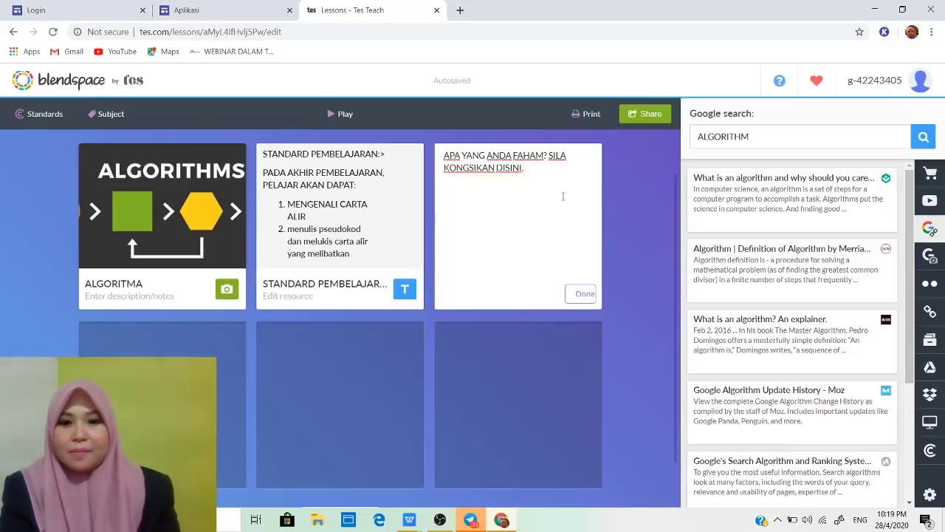
left_click(583, 294)
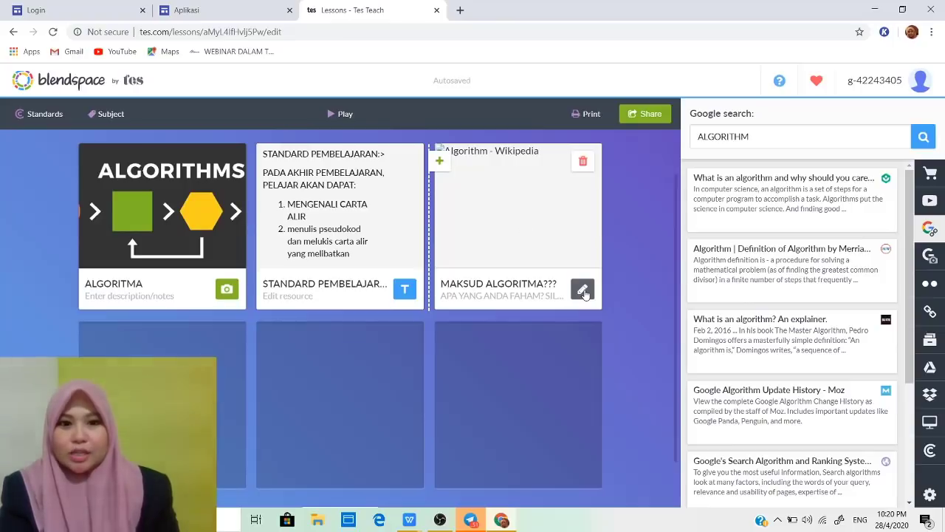
Play the lesson, advance to the third resource, and show its description and discussion.
left_click(338, 113)
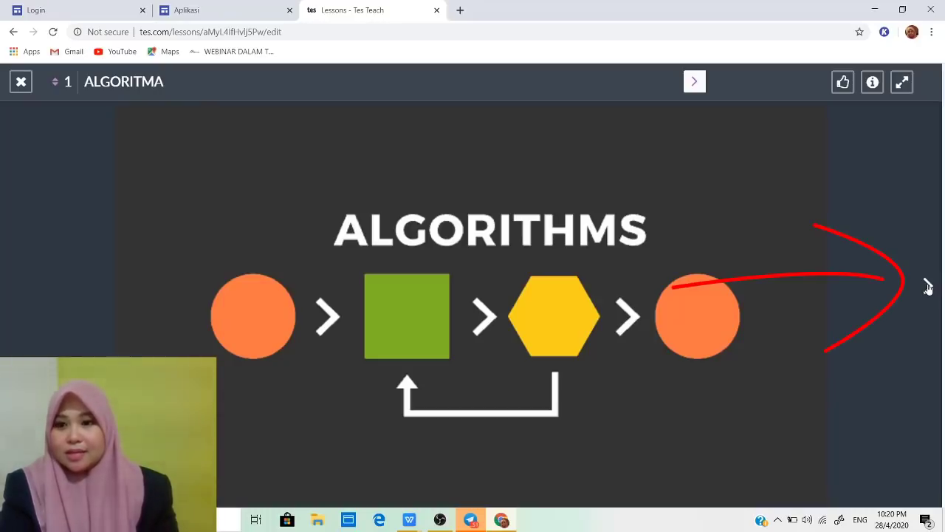
left_click(928, 286)
left_click(929, 286)
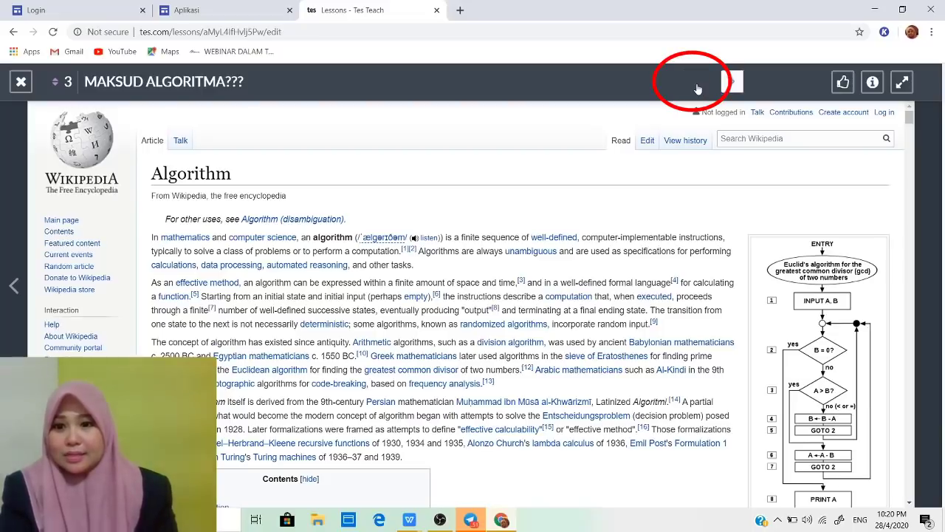
left_click(932, 83)
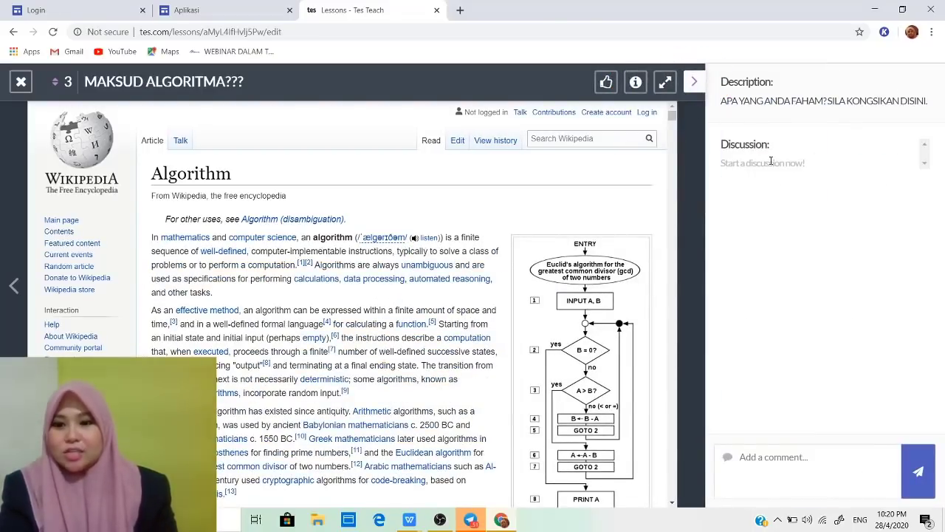
Post the comment "ALGORITMA LANGKAH DEMI LANGKAH." in the third resource's discussion and return to the lesson editor.
left_click(765, 464)
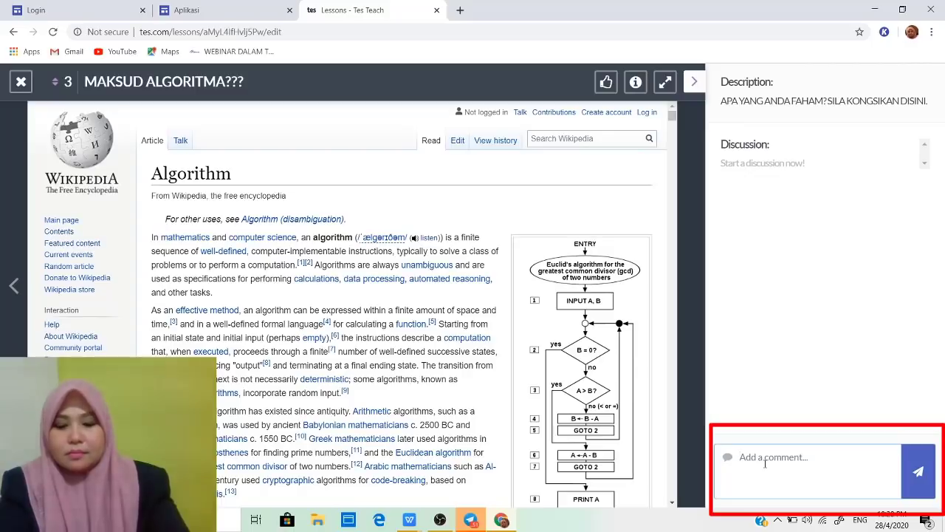
type("ALGORITMA")
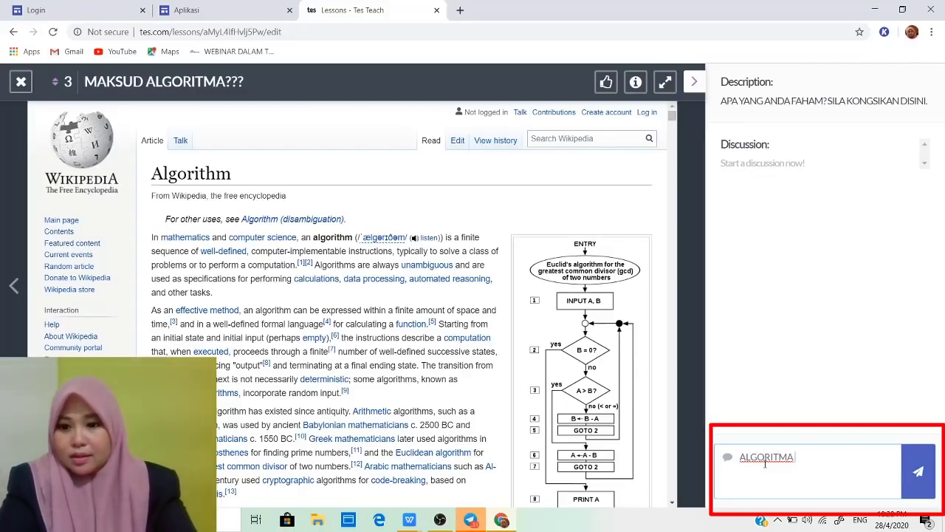
type("LANGKAH D")
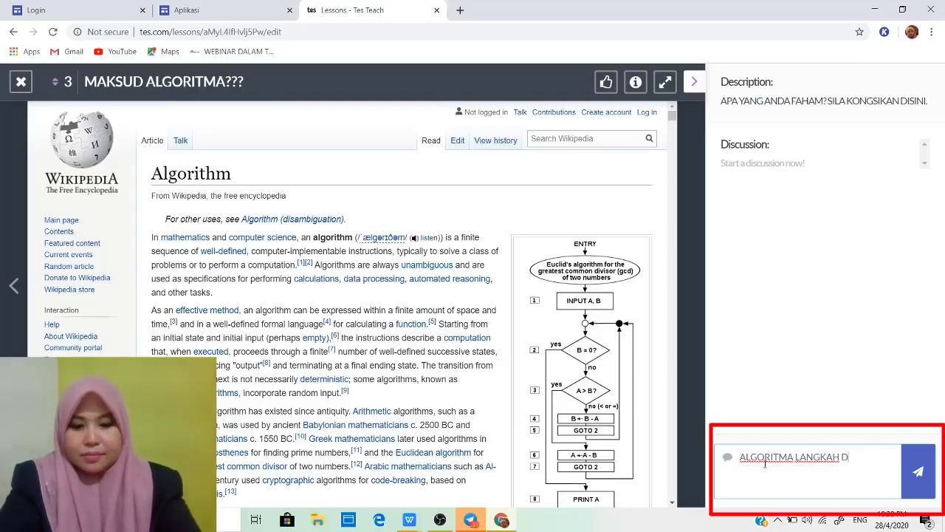
type("EMI LANGKAH")
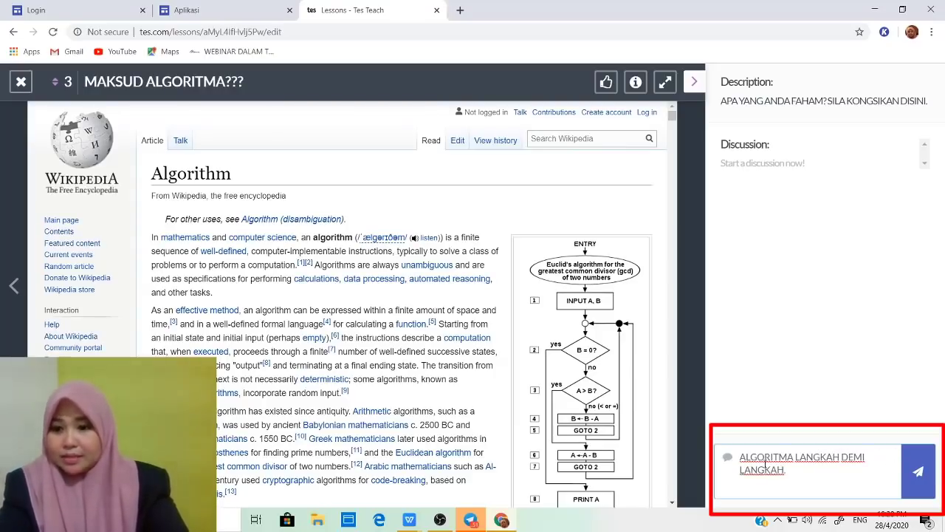
type(".")
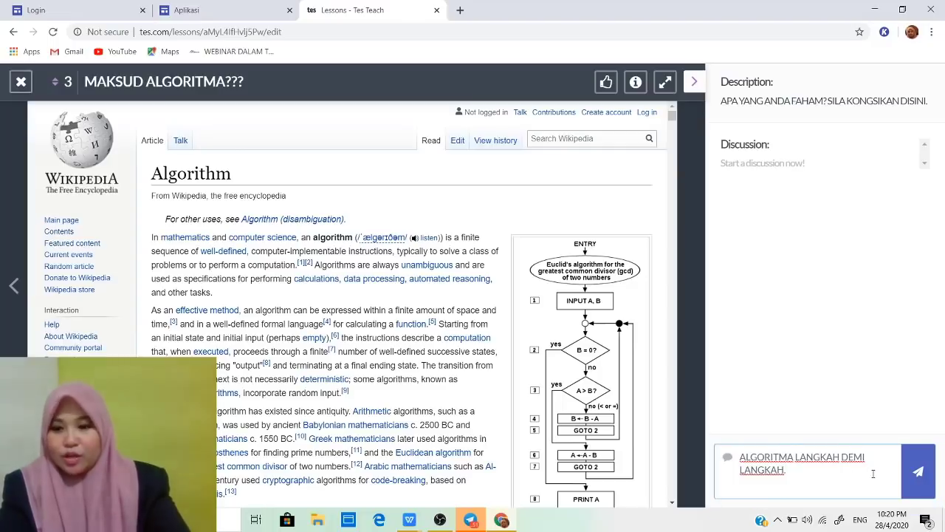
left_click(916, 469)
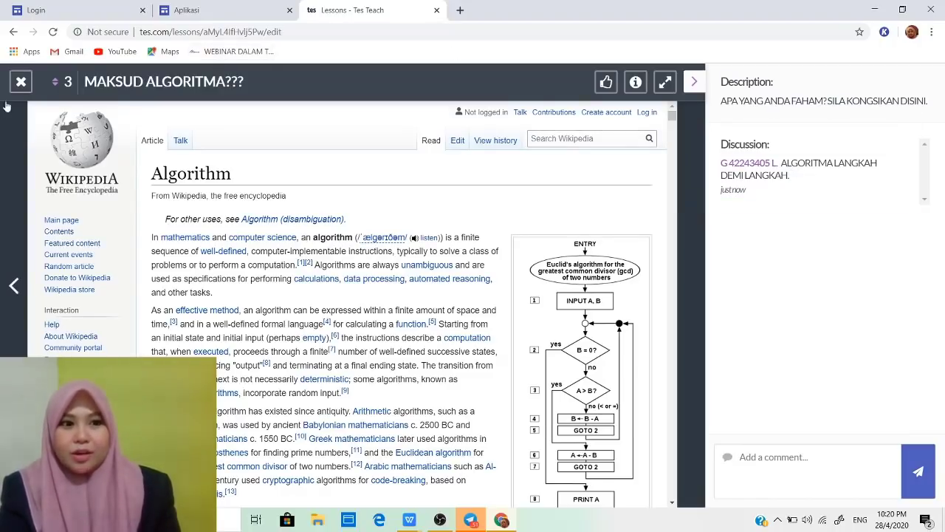
left_click(20, 82)
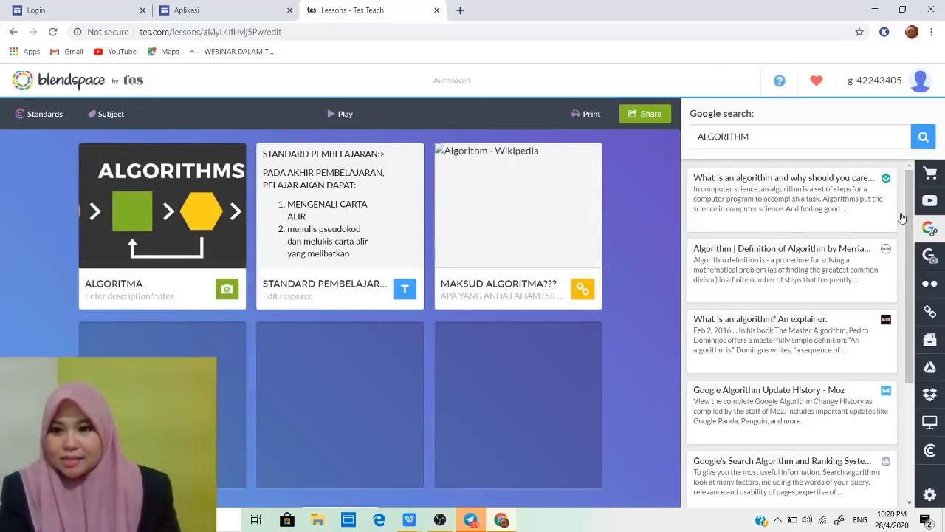
Upload the file KAWALAN ULANGAN WHILE.pptx from the NOTA SK GC folder as a lesson media file.
left_click_drag(911, 222, 911, 256)
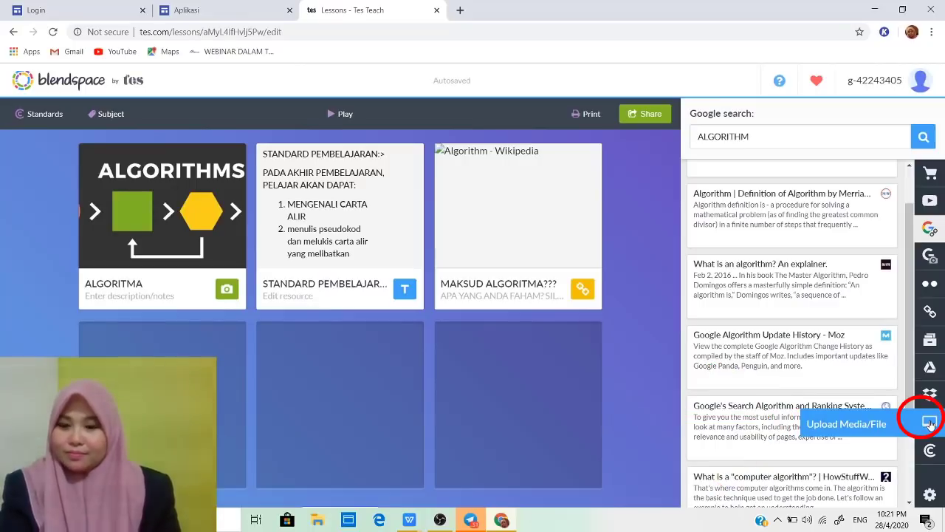
left_click(930, 423)
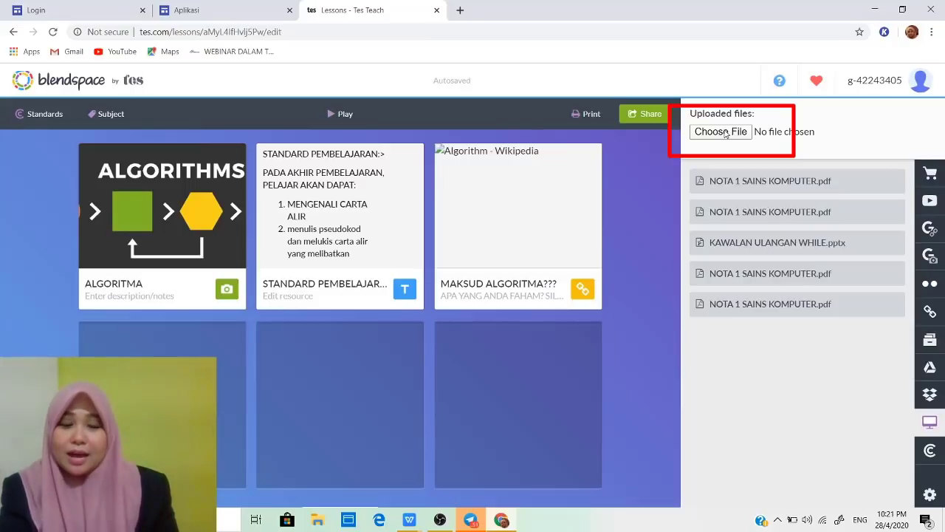
left_click(721, 132)
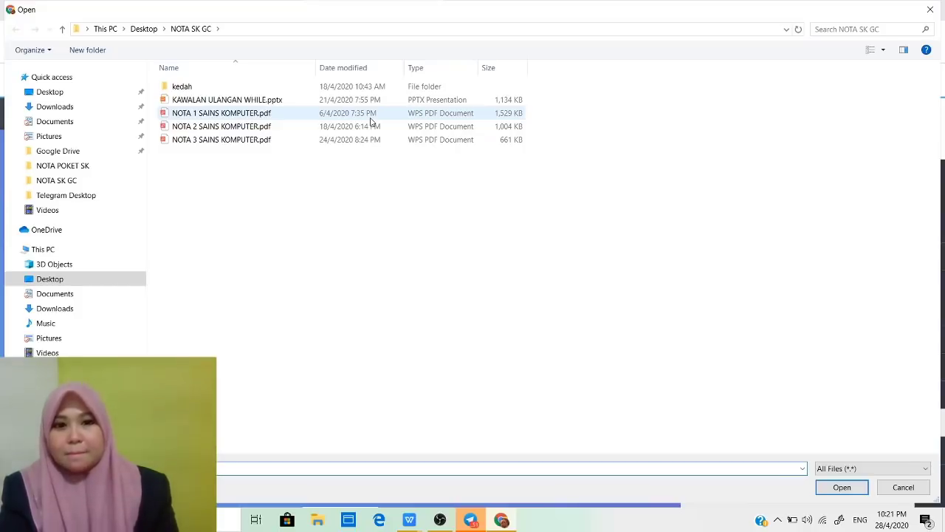
left_click(267, 105)
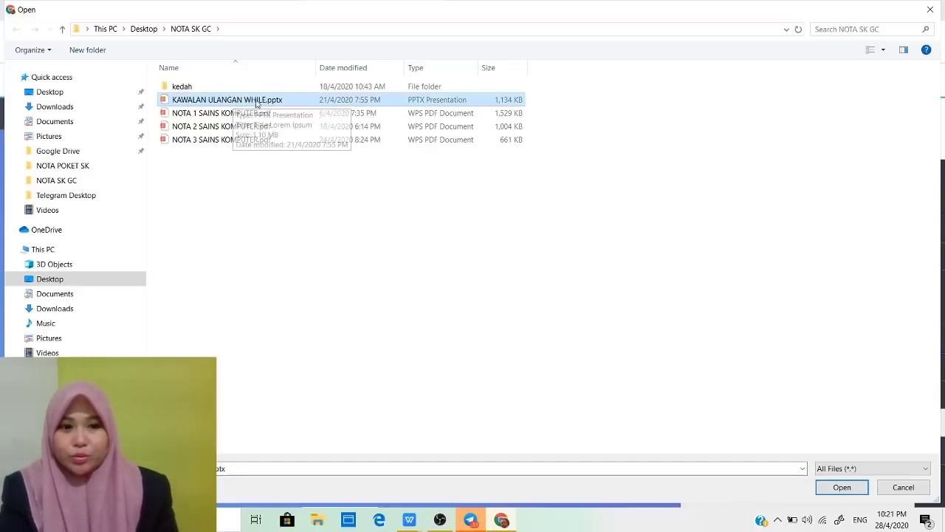
left_click(842, 486)
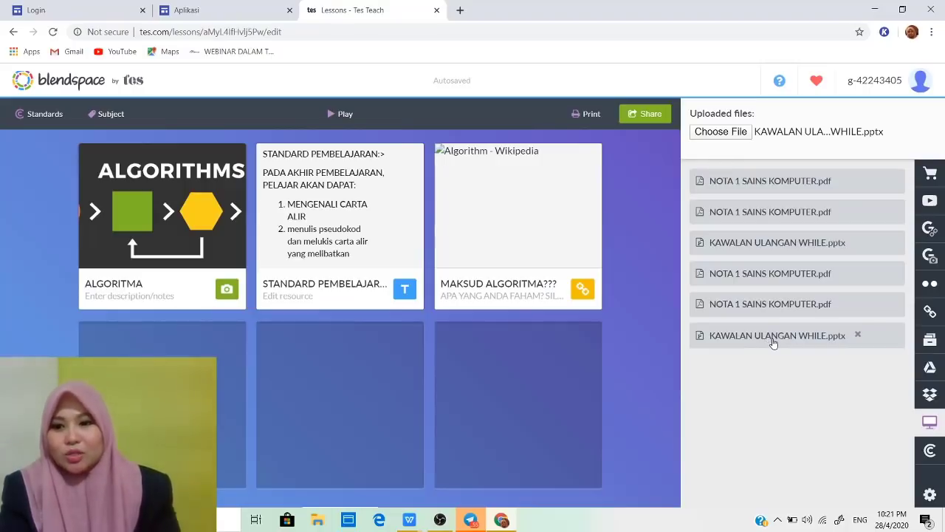
Place the newly uploaded KAWALAN ULANGAN WHILE.pptx in the second row's first tile and a NOTA 1 SAINS KOMPUTER.pdf in its middle tile.
left_click_drag(773, 343, 153, 345)
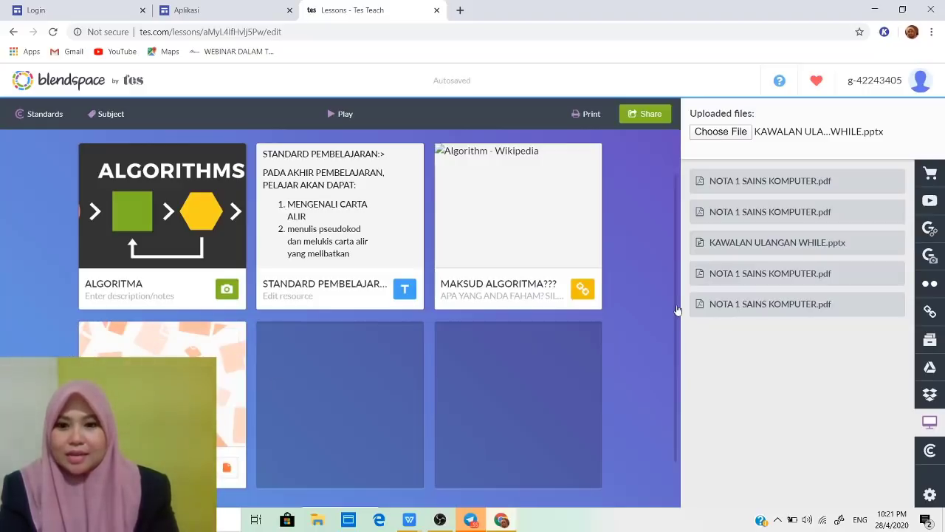
left_click_drag(678, 314, 675, 387)
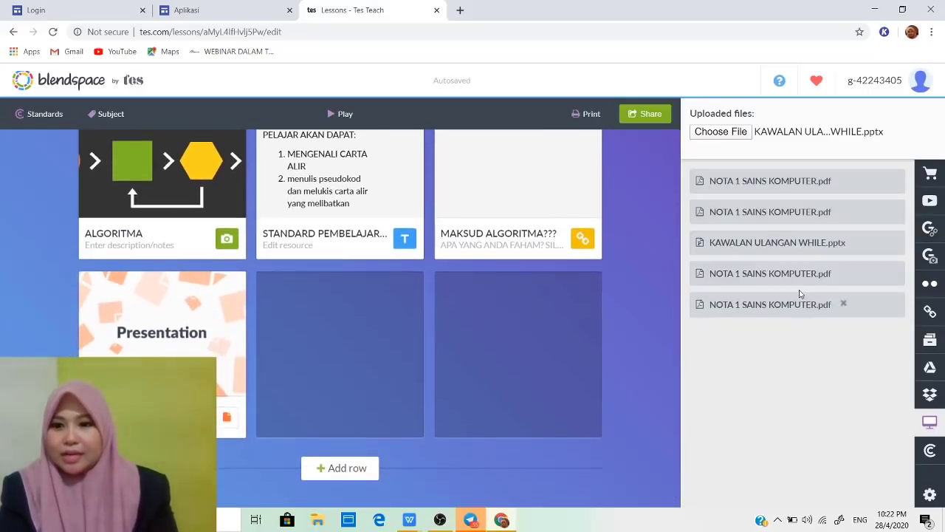
left_click_drag(793, 276, 363, 294)
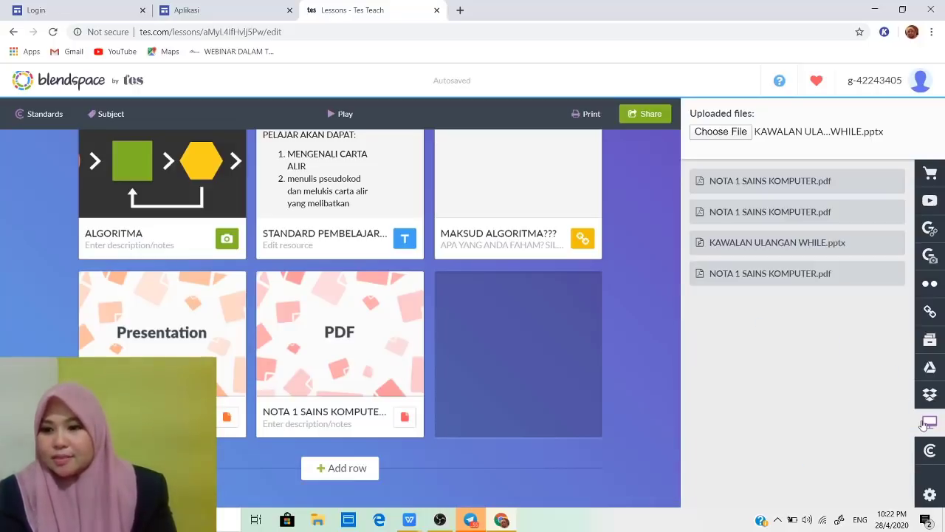
Search the lesson editor's YouTube resources for "carta alir" and look through the videos.
left_click(931, 201)
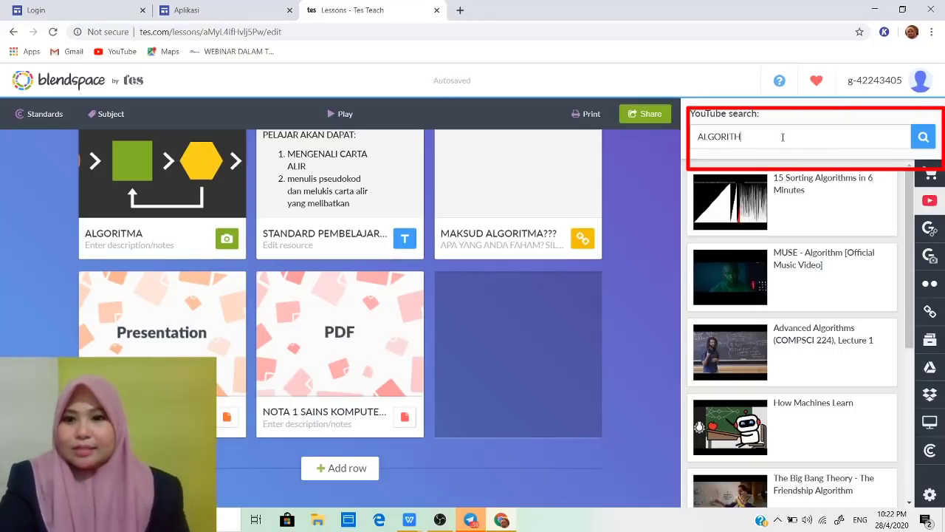
key("BackSpace")
key("BackSpace")
key("BackSpace")
key("BackSpace")
key("BackSpace")
key("BackSpace")
key("BackSpace")
key("BackSpace")
type("CARTA")
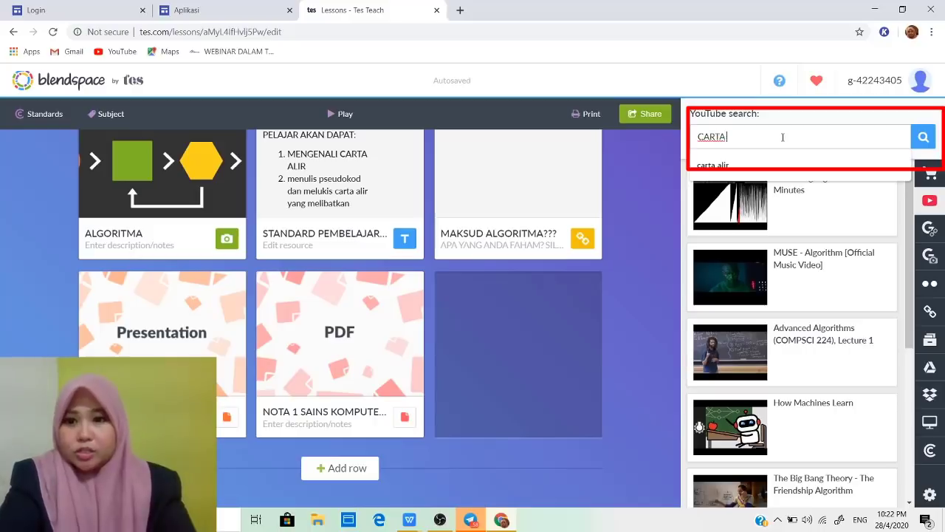
type(" Al")
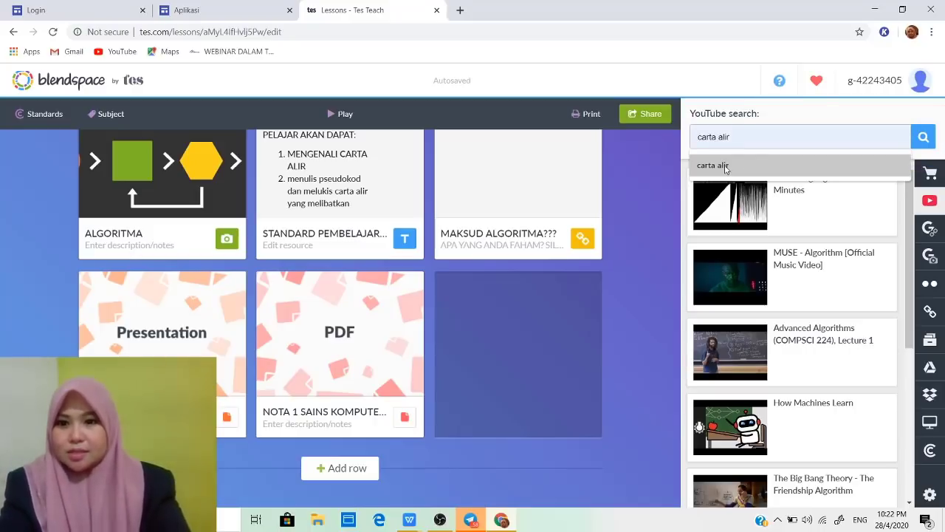
left_click(726, 166)
left_click(923, 137)
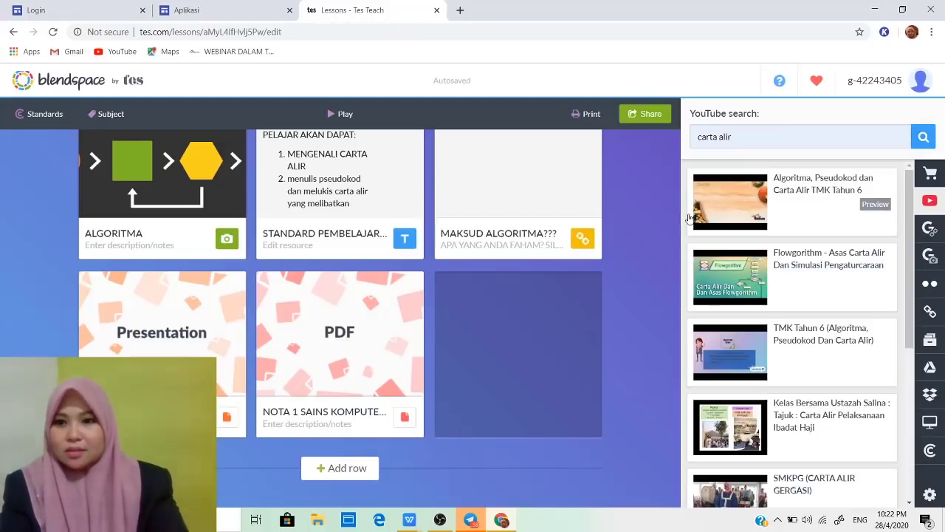
scroll(818, 221, "down", 2)
scroll(908, 219, "up", 2)
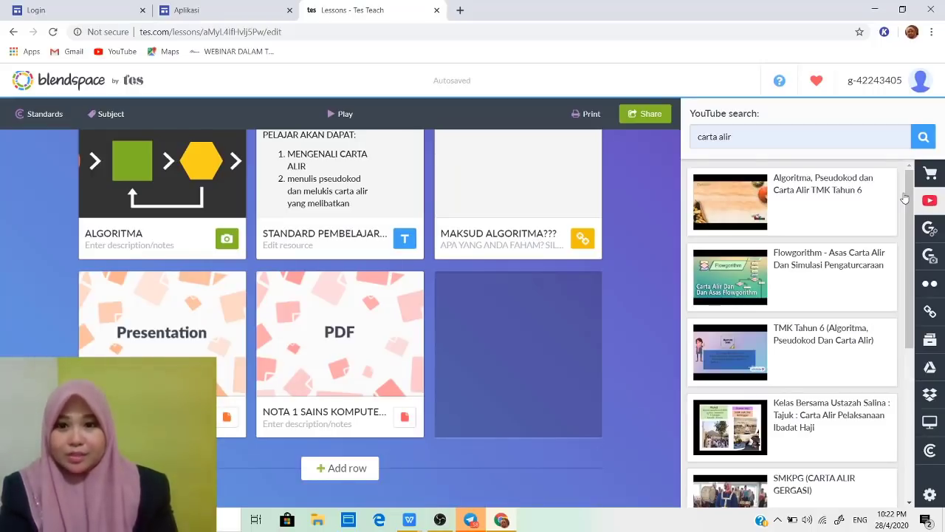
Open YouTube in a new browser tab and search for "CARTA ALIR".
left_click(463, 11)
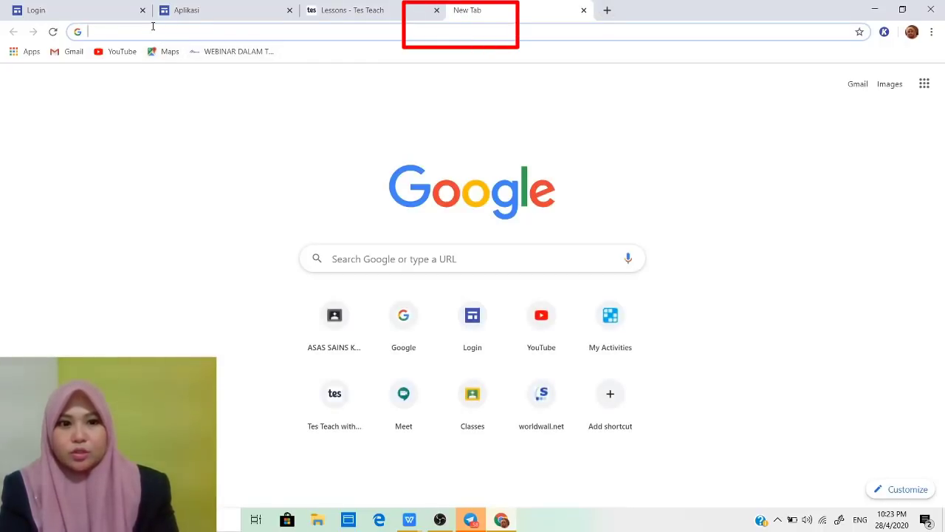
left_click(115, 53)
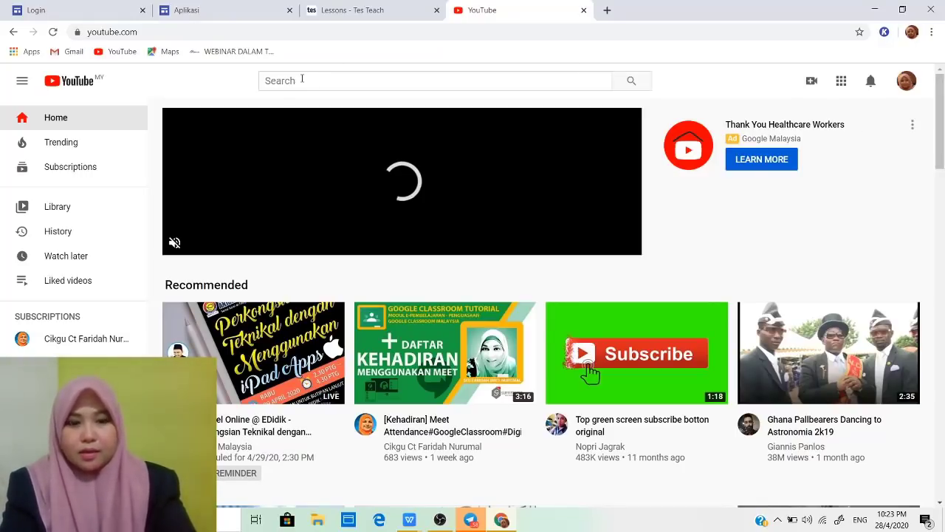
left_click(287, 81)
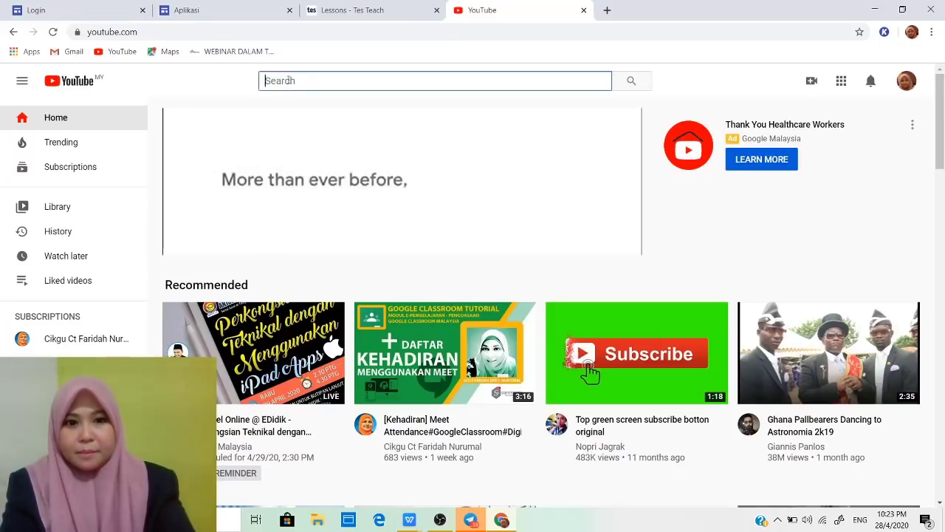
type("CARTA ALIR")
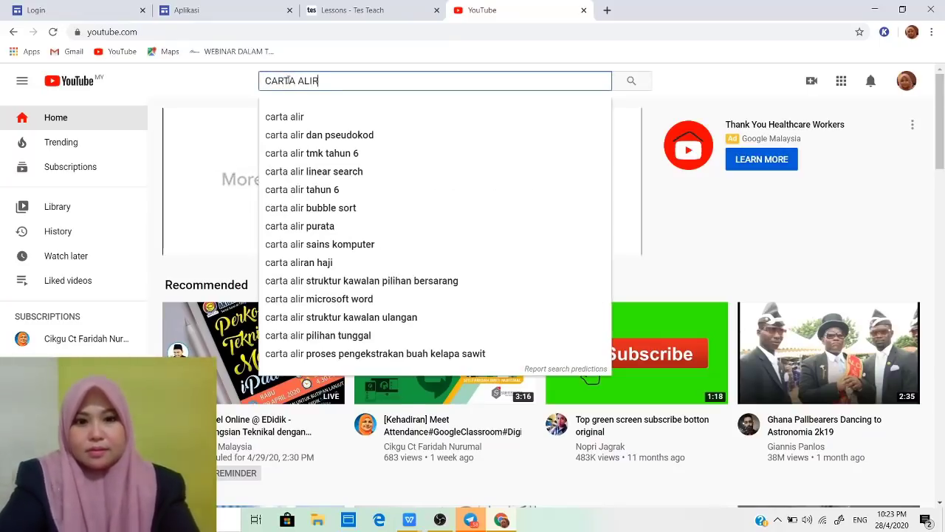
key("Return")
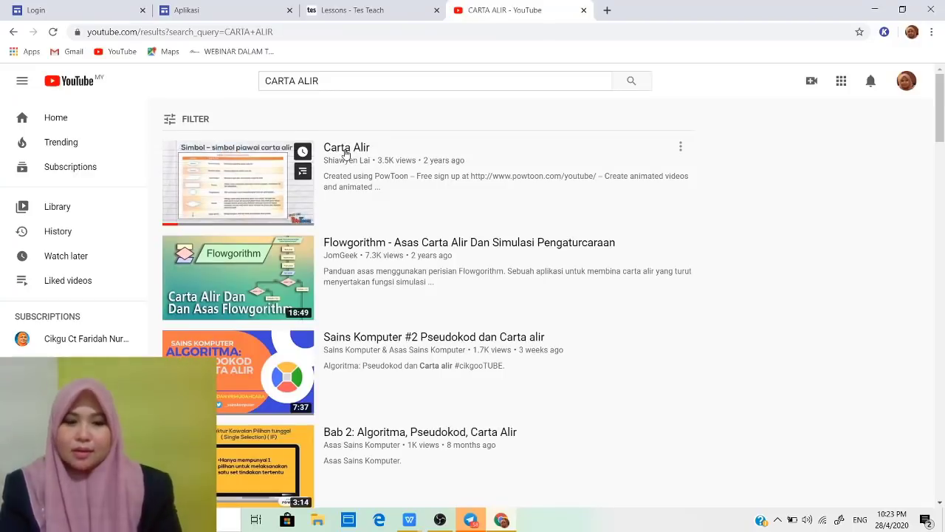
Open the first video, titled Carta Alir, and copy its web address.
right_click(346, 152)
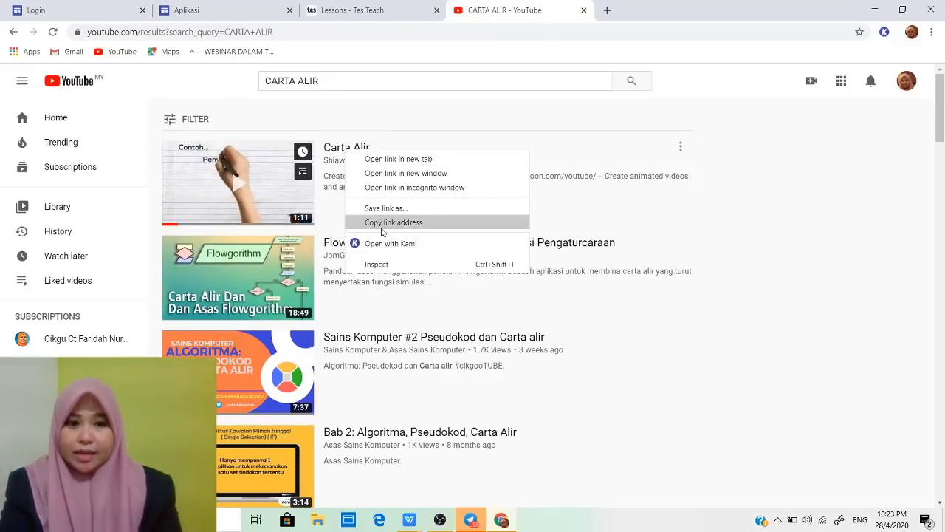
left_click(337, 150)
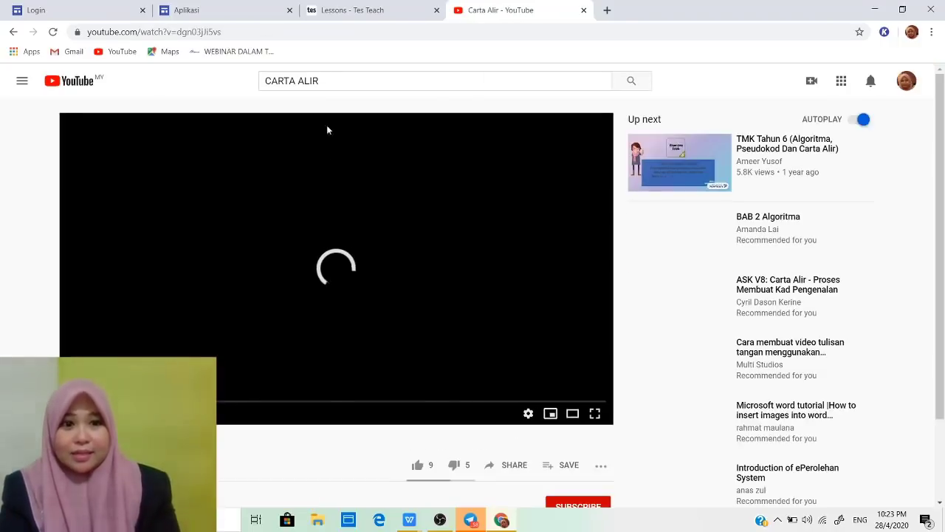
left_click(230, 31)
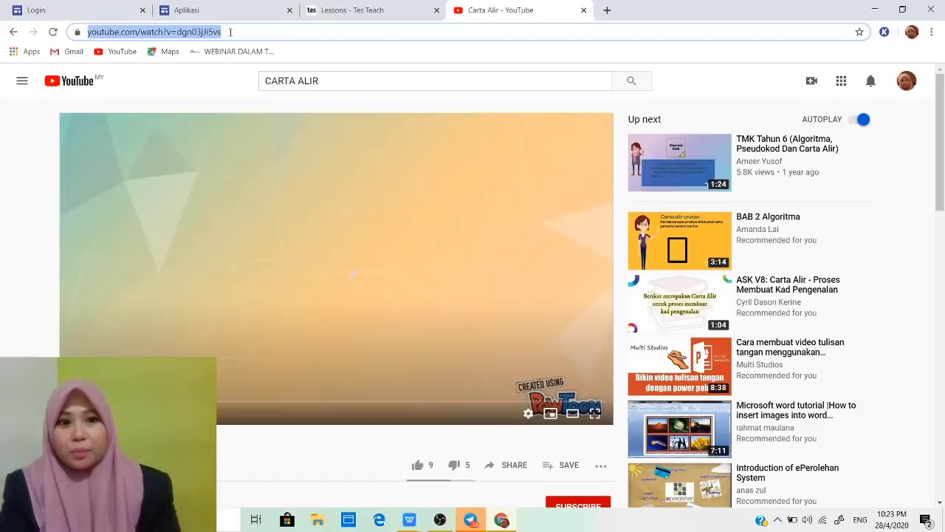
right_click(212, 32)
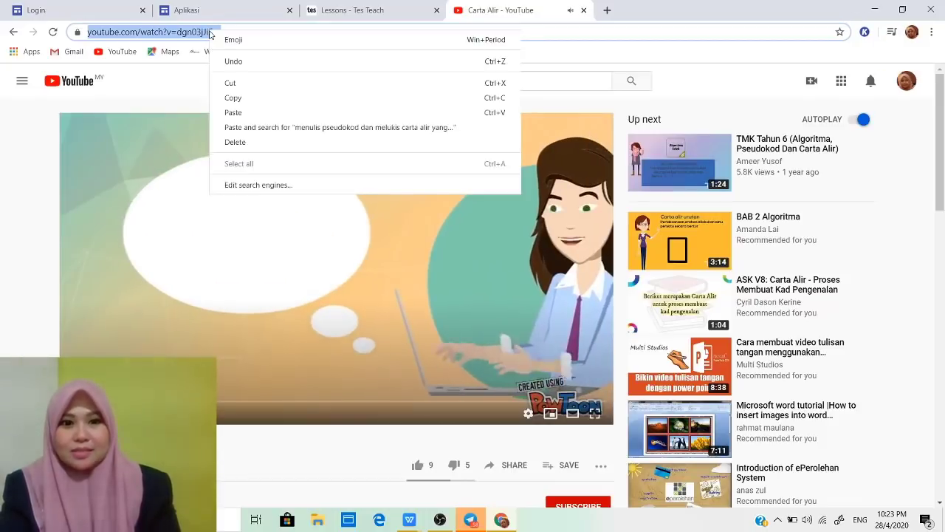
left_click(175, 300)
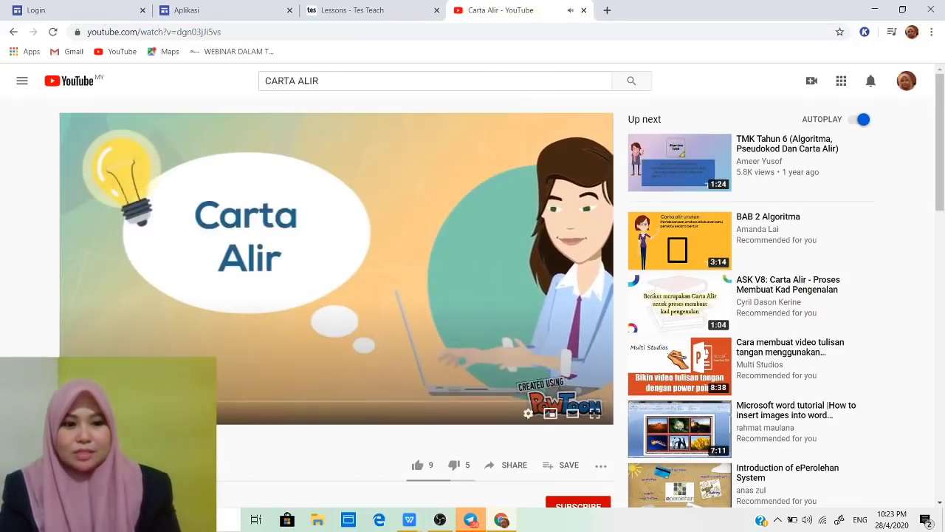
left_click(230, 36)
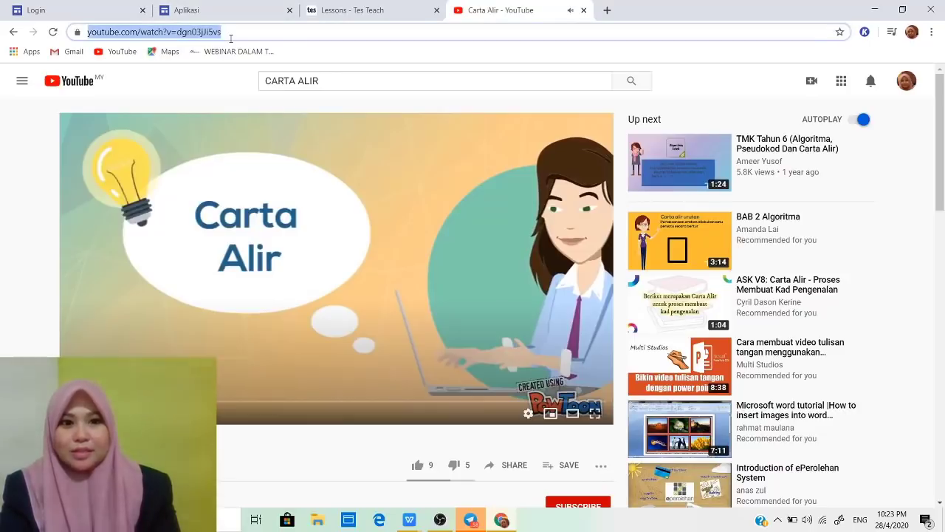
right_click(210, 35)
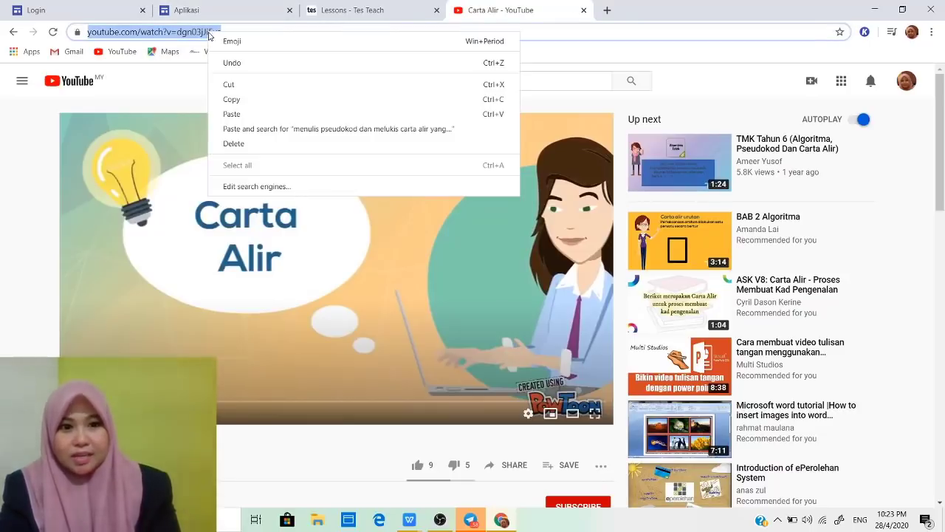
left_click(234, 101)
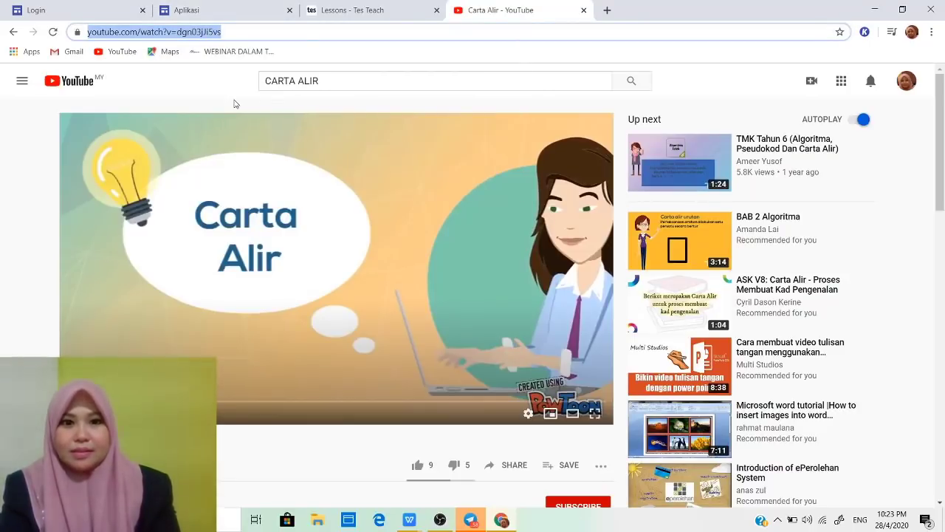
Back in the lesson editor, find the video by its copied address in the YouTube search and place it in the second row's empty tile.
left_click(373, 8)
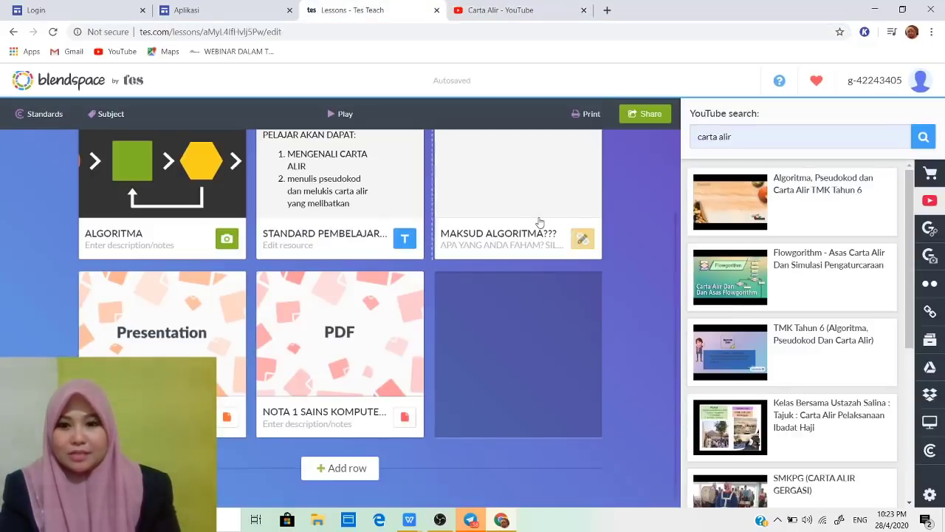
key("ctrl+a")
key("BackSpace")
right_click(748, 136)
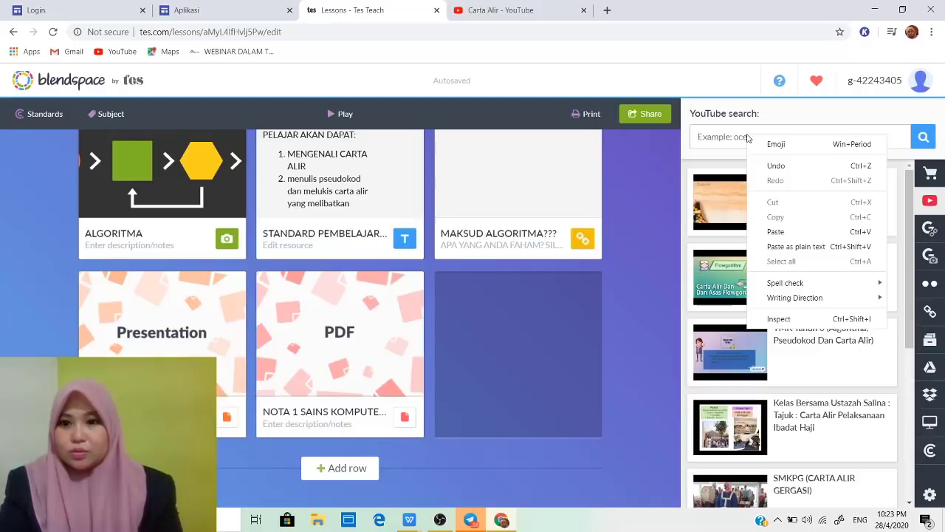
left_click(775, 231)
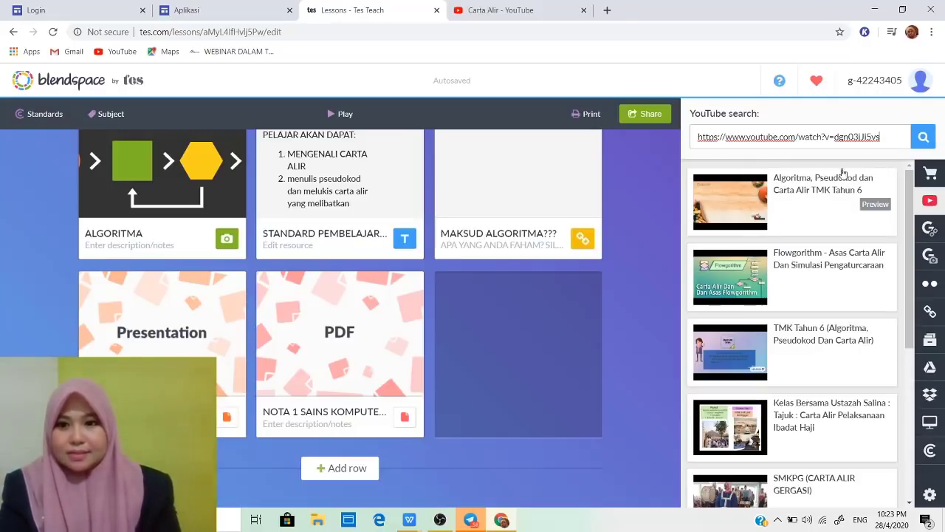
left_click(919, 144)
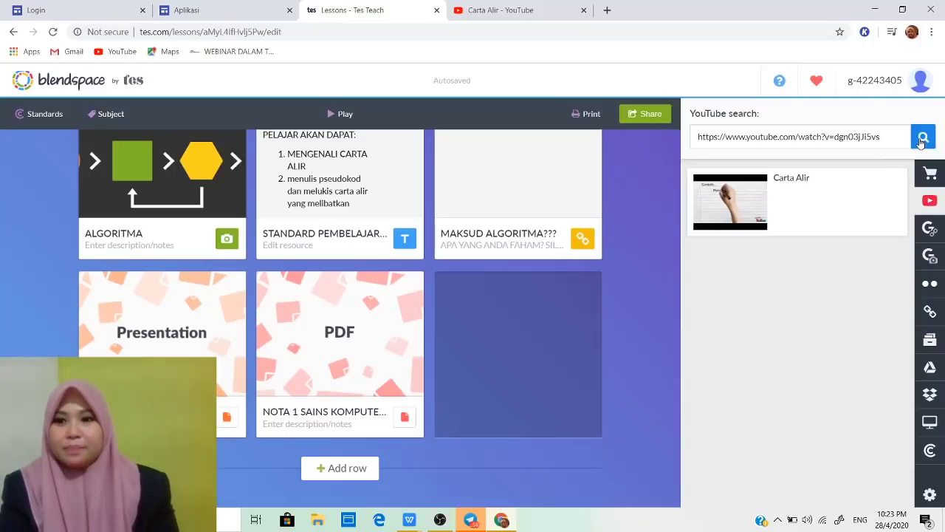
mouse_move(796, 197)
left_click_drag(748, 194, 478, 295)
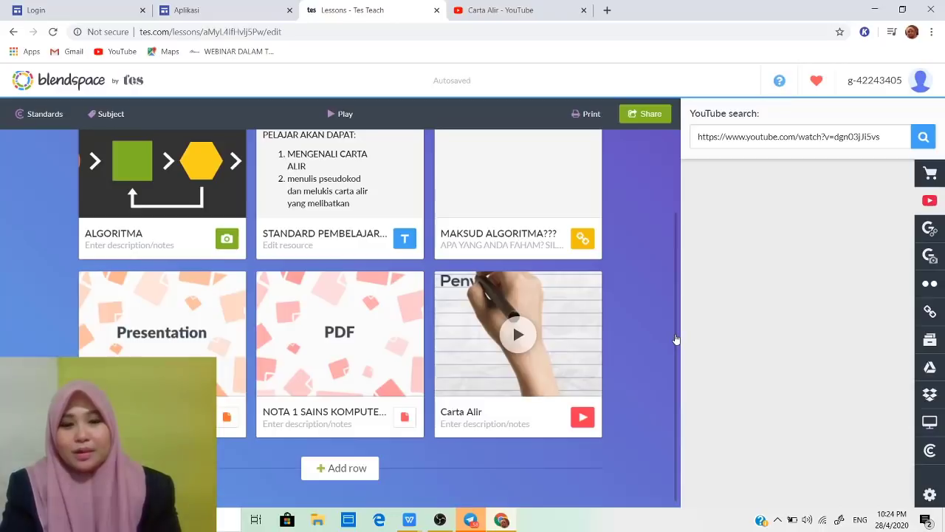
Add a third row of empty tiles to the lesson.
left_click(340, 467)
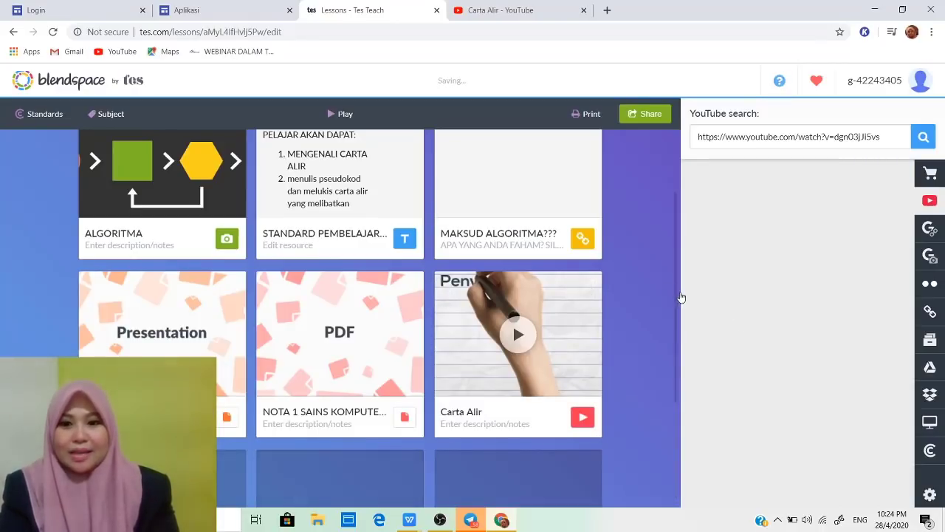
left_click_drag(677, 298, 668, 391)
scroll(666, 390, "down", 2)
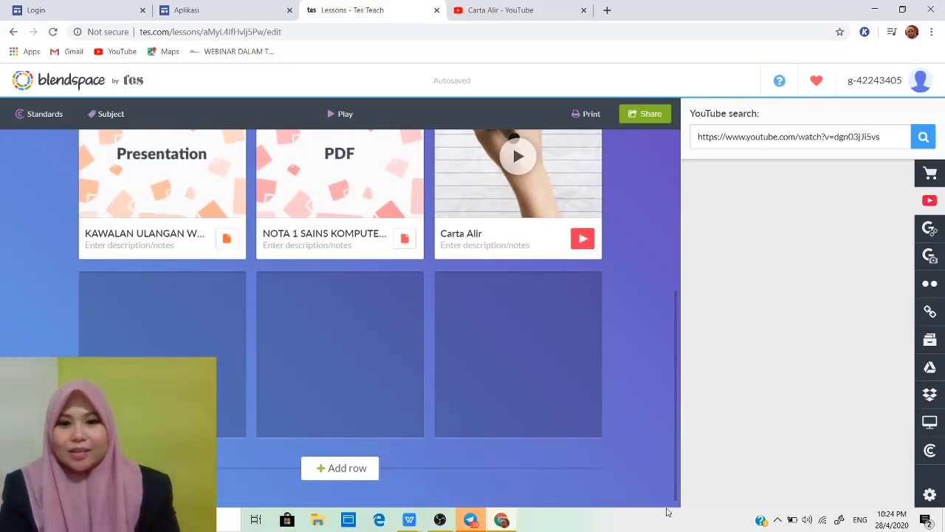
Reorder the second row so the Carta Alir video comes before the NOTA 1 SAINS KOMPUTER PDF.
left_click_drag(676, 452, 678, 400)
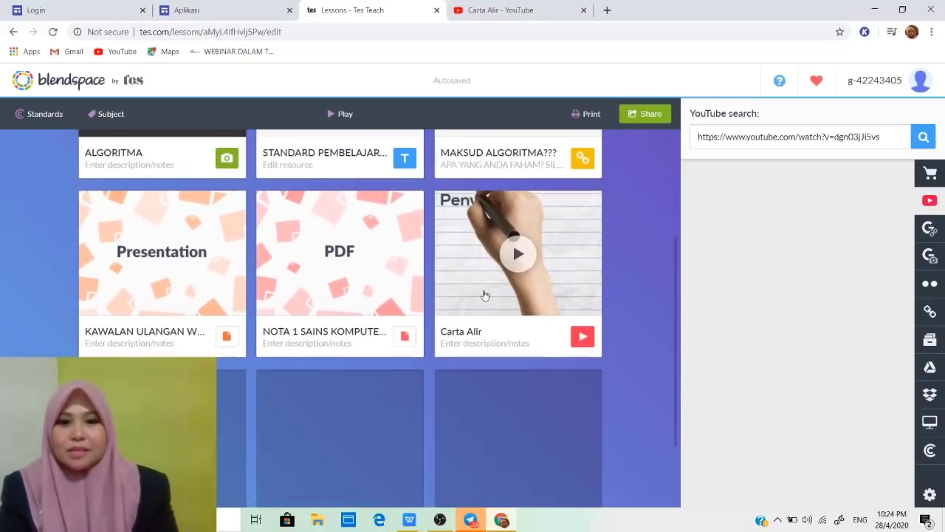
left_click_drag(467, 277, 488, 228)
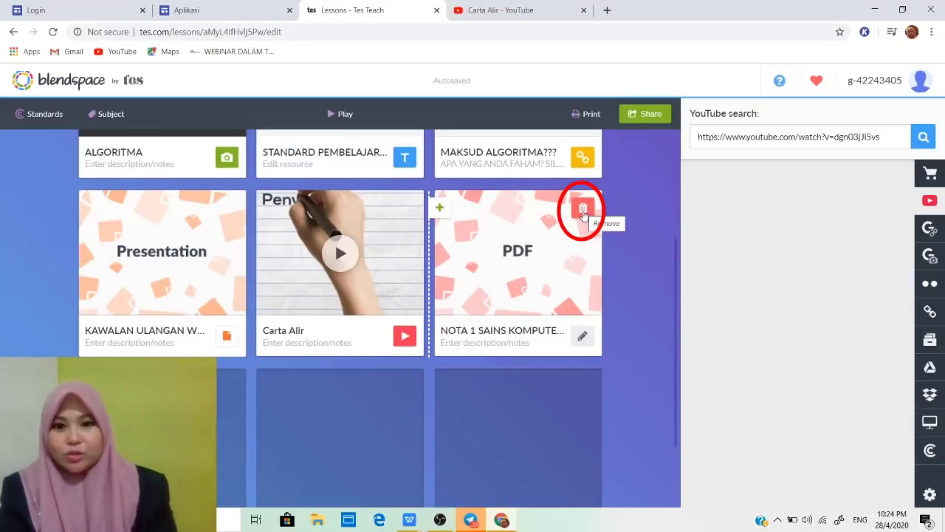
Delete the NOTA 1 SAINS KOMPUTER PDF from the second row and start a new quiz in the emptied tile.
left_click(583, 211)
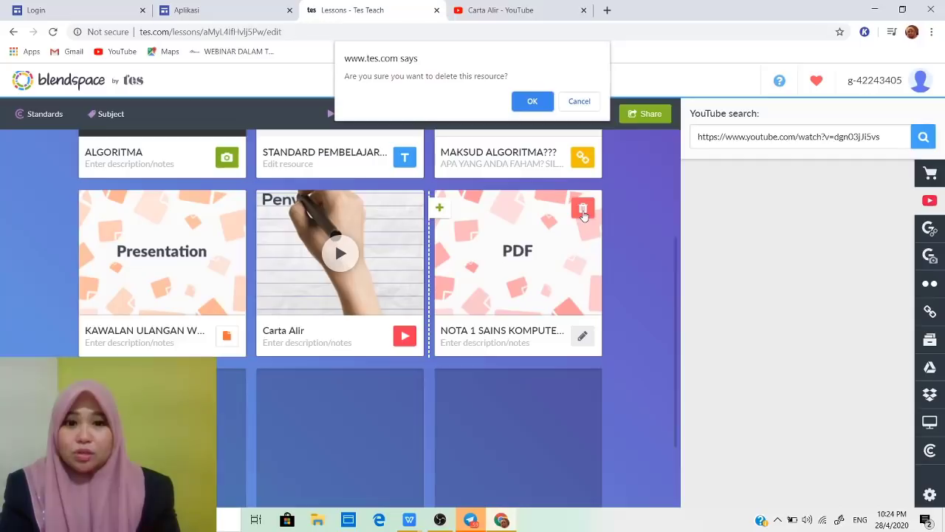
left_click(532, 104)
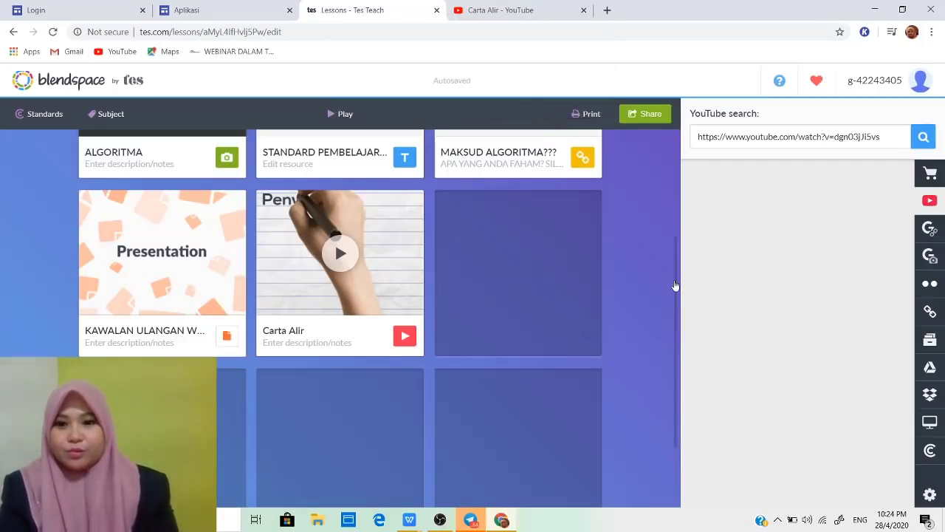
left_click_drag(676, 295, 672, 466)
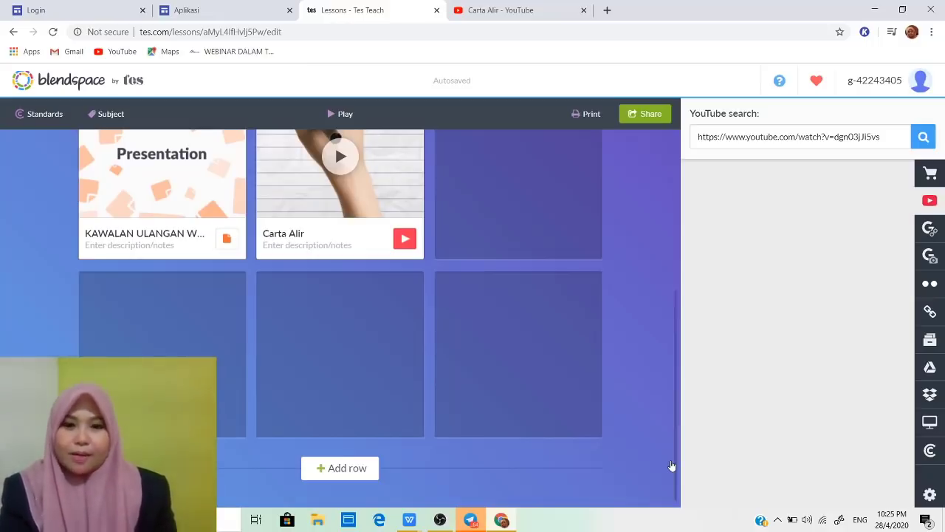
mouse_move(561, 222)
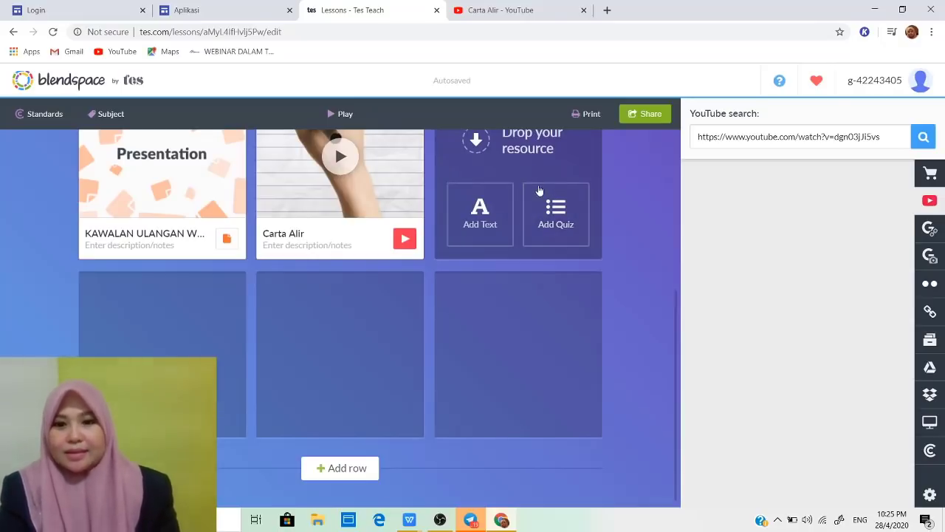
left_click(561, 234)
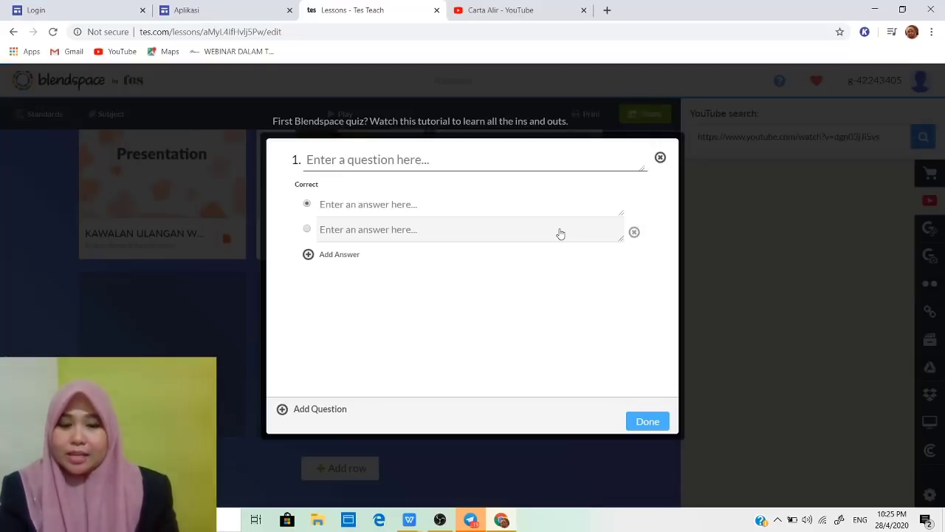
Enter "ANTARA BERIKUT YANG MANAKAH PSEUDOKOD??" as the quiz's first question.
left_click(406, 159)
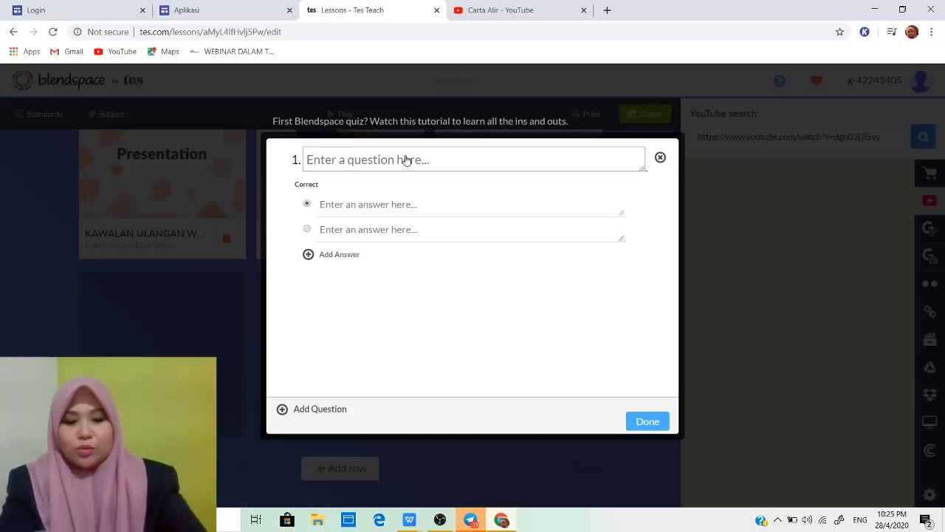
type("CR")
key("BackSpace")
key("BackSpace")
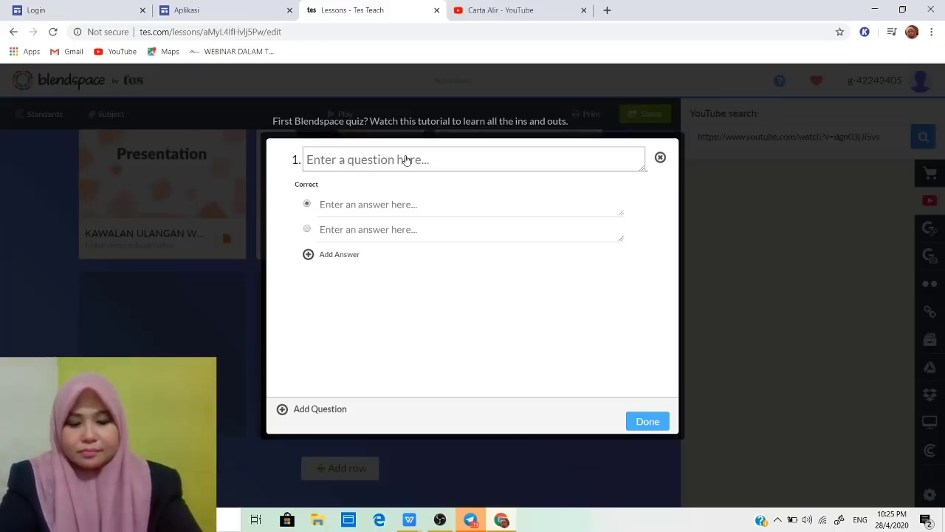
type("ANATAR")
key("BackSpace")
key("BackSpace")
key("BackSpace")
key("BackSpace")
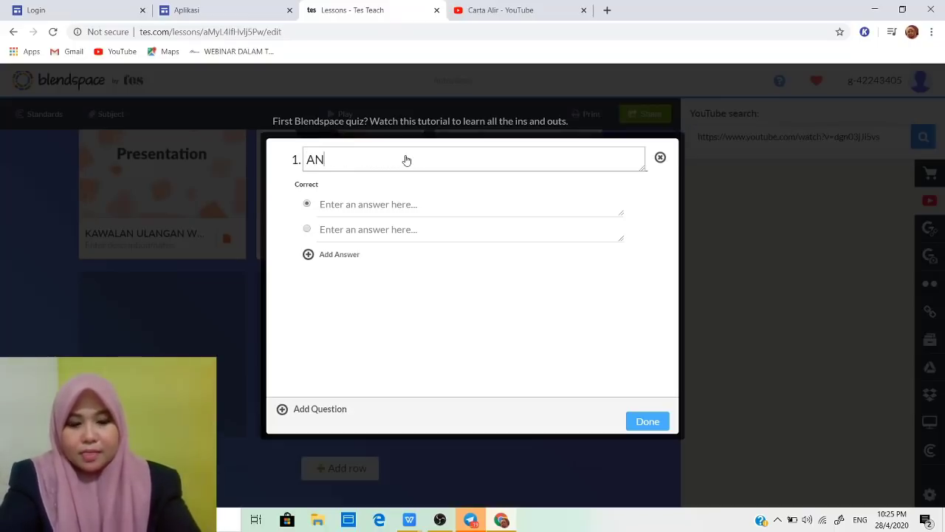
type("TARA BERIK")
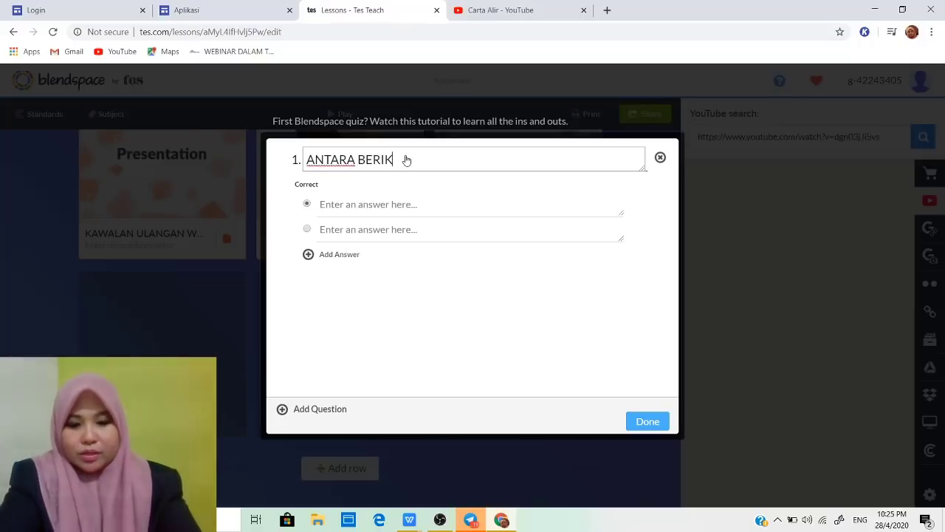
type("UT Y")
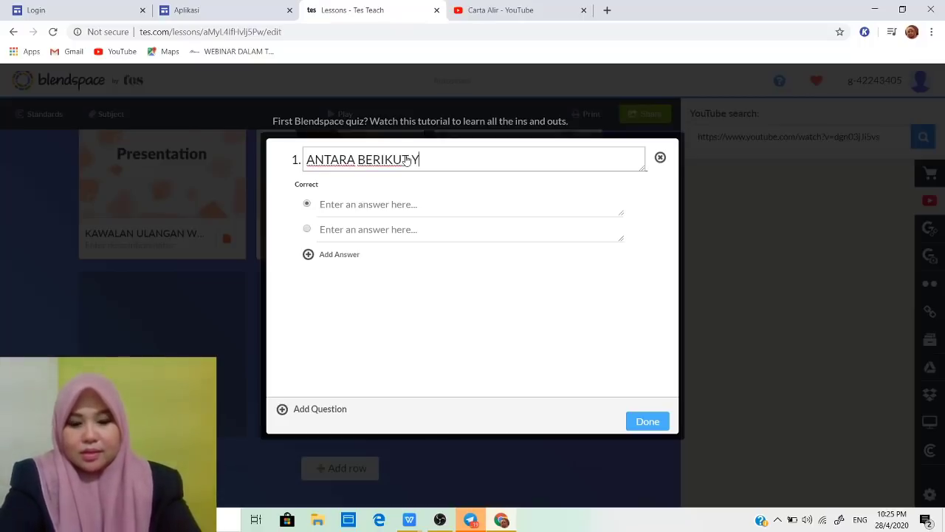
type("ANG MANAKA")
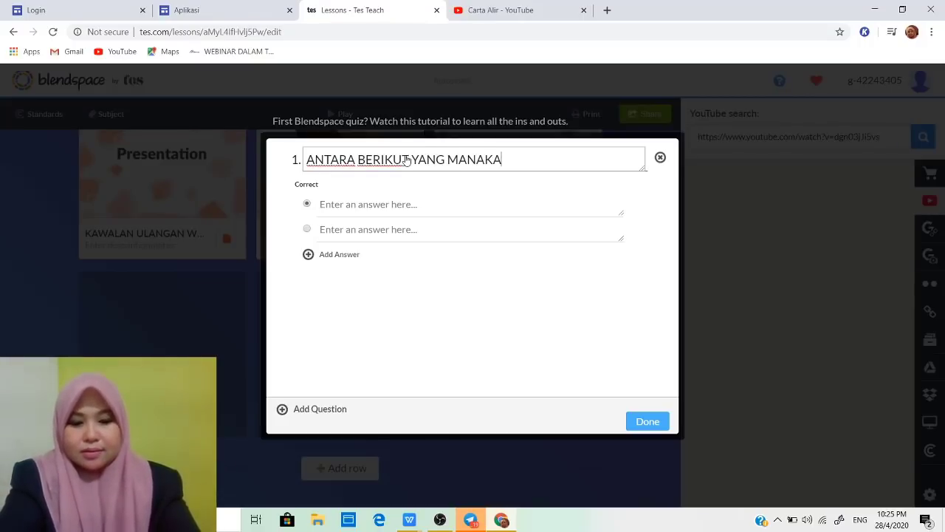
type("H PSEUDOKOD??")
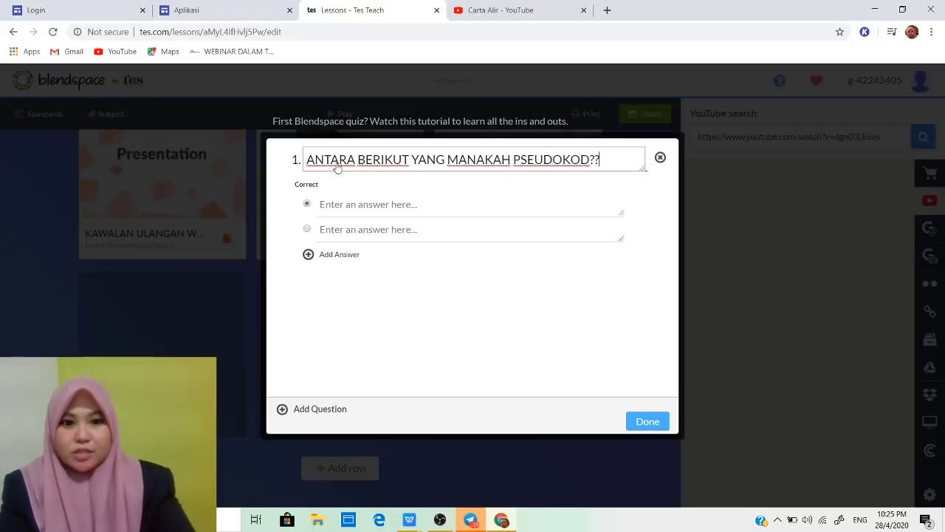
Give the question the answers CARTA ALIR and PSEUDOKOD, with CARTA ALIR marked as the correct one.
left_click(357, 205)
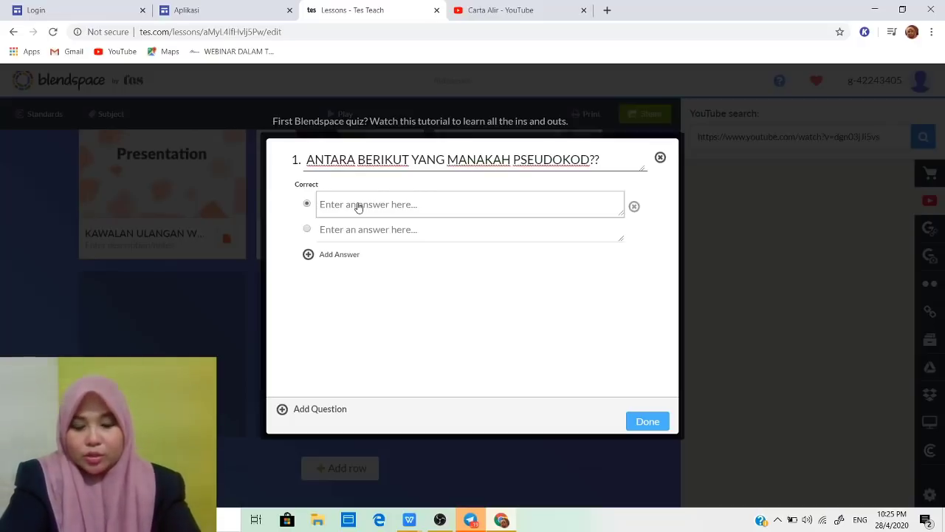
type("CARTA ALIR")
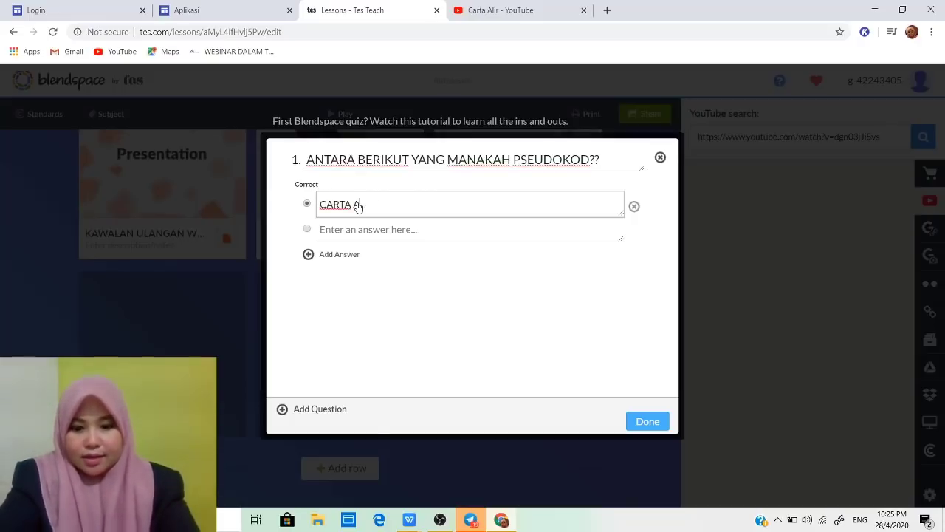
left_click(363, 229)
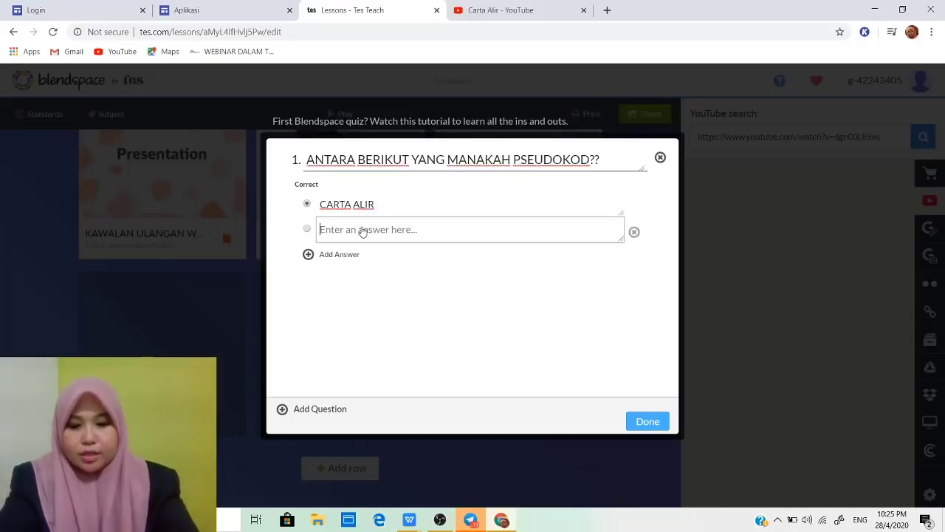
type("PSEUDOKOD")
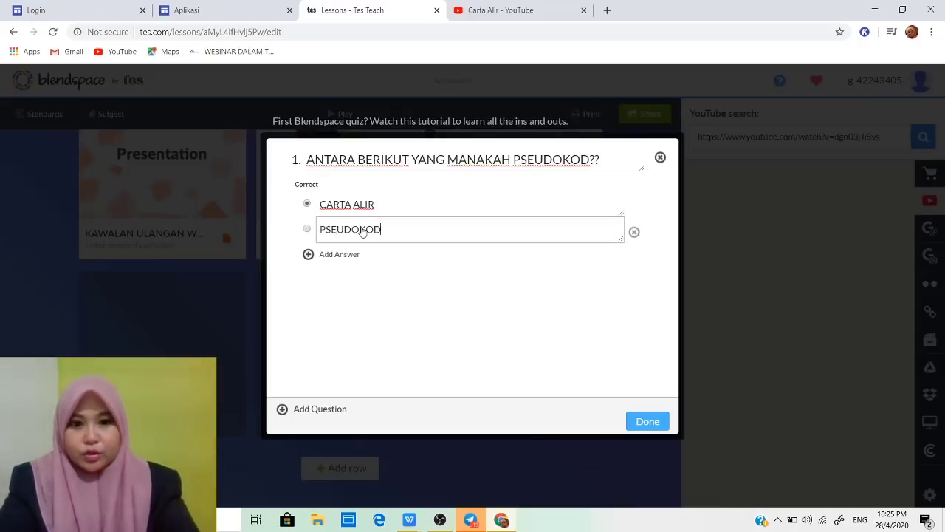
left_click(308, 230)
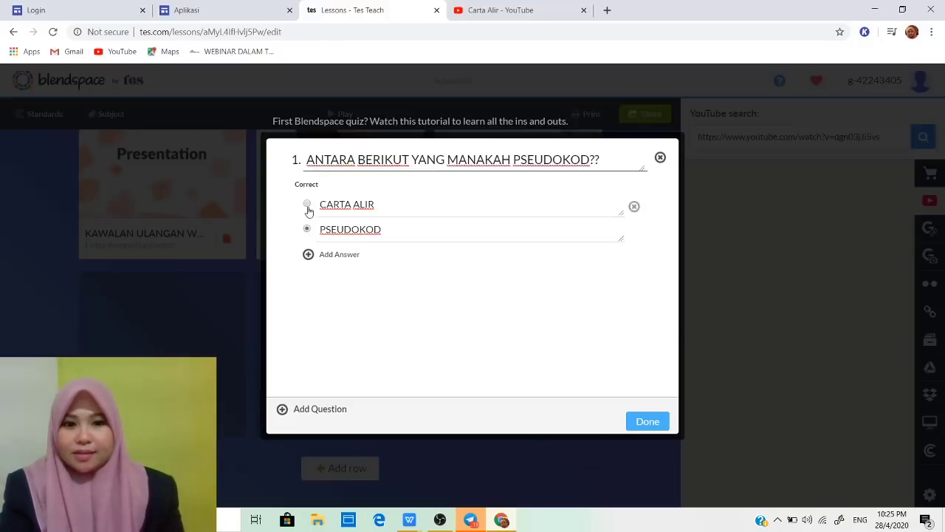
left_click(307, 205)
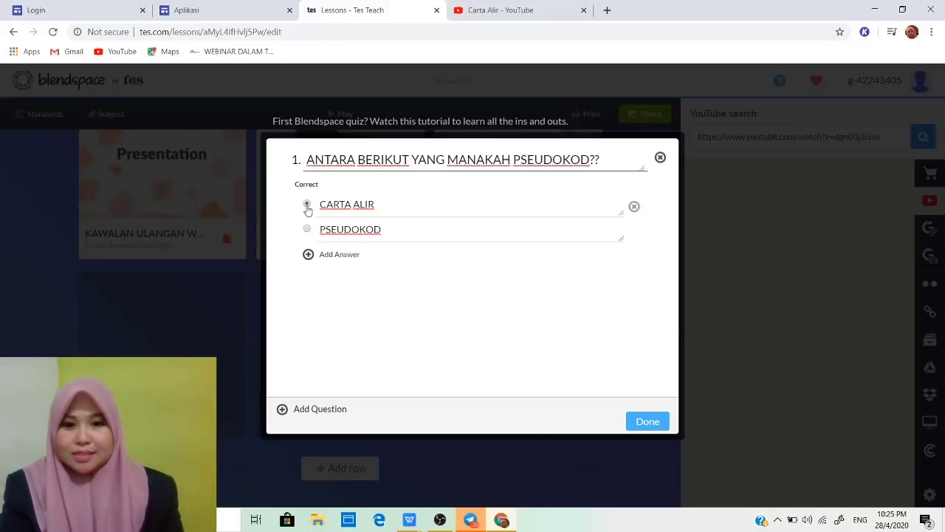
left_click(320, 409)
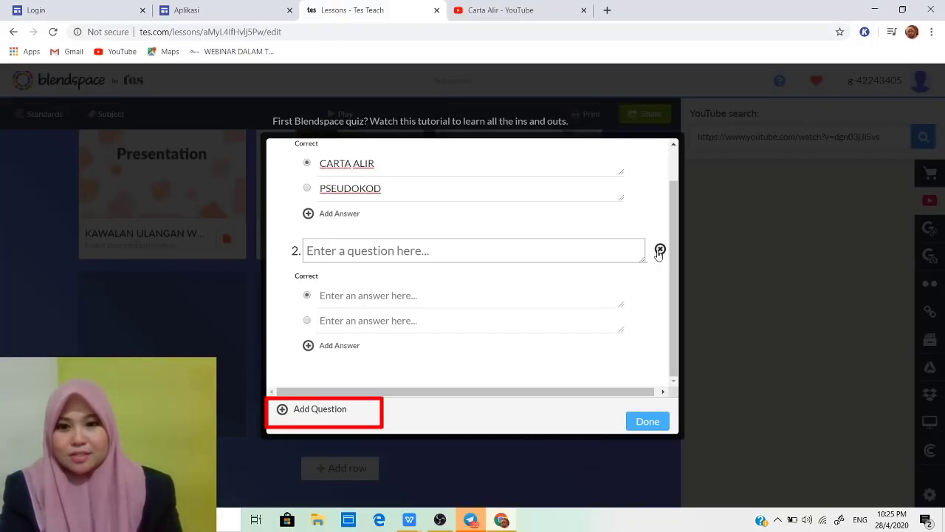
left_click(660, 250)
left_click(659, 250)
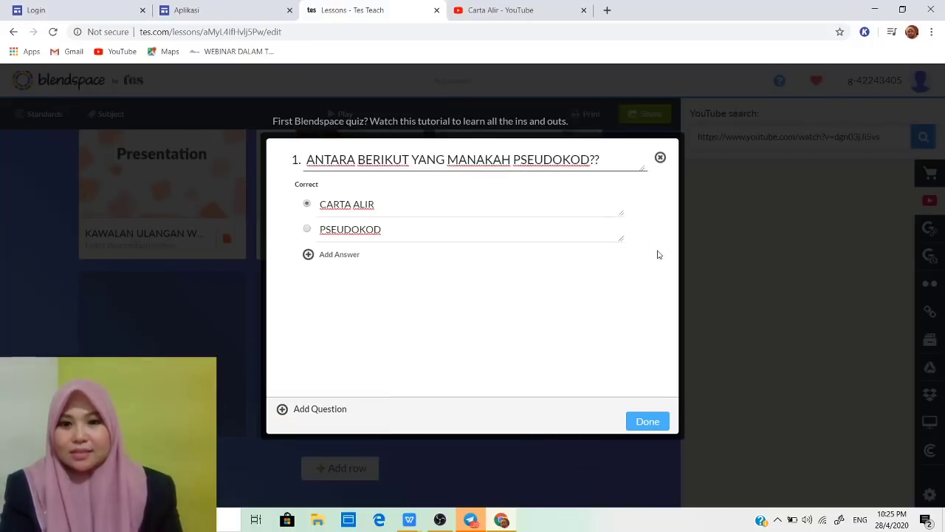
Finish the quiz and label its tile PENILAIAN.
left_click(641, 422)
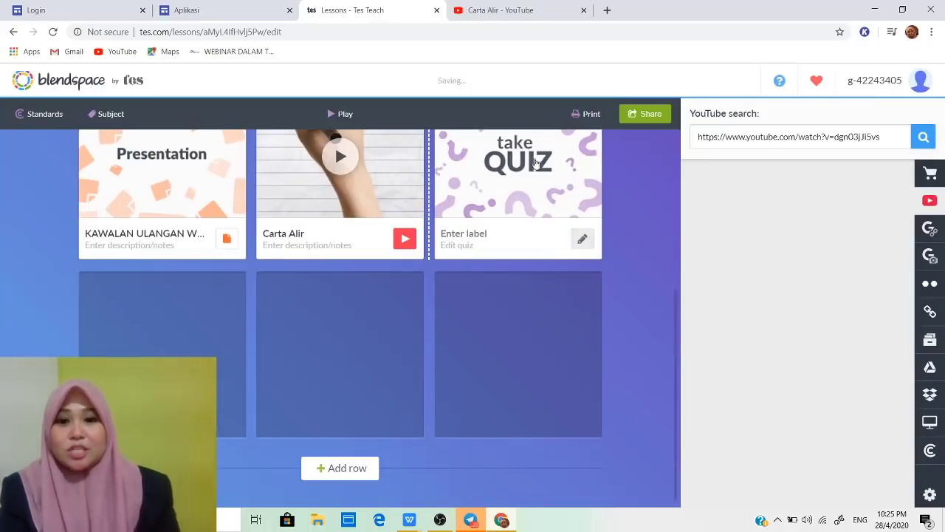
left_click(490, 235)
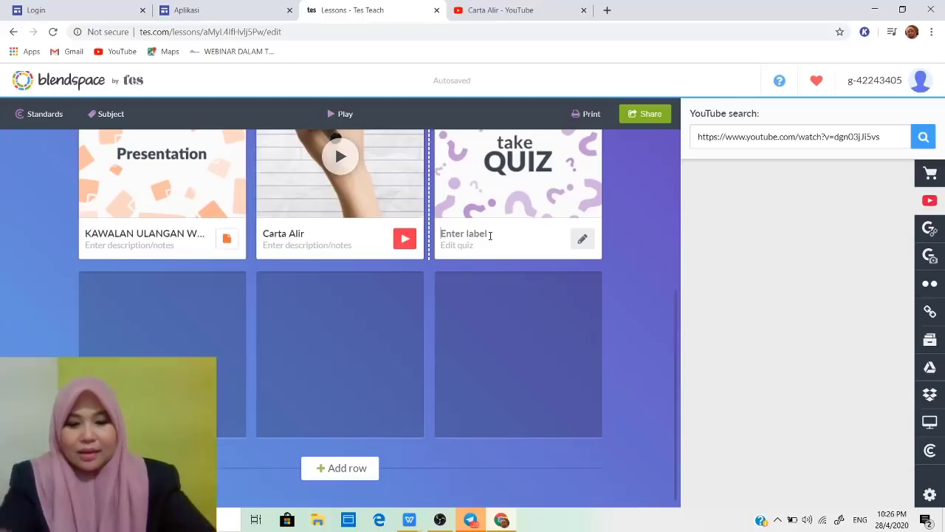
type("PENILAI")
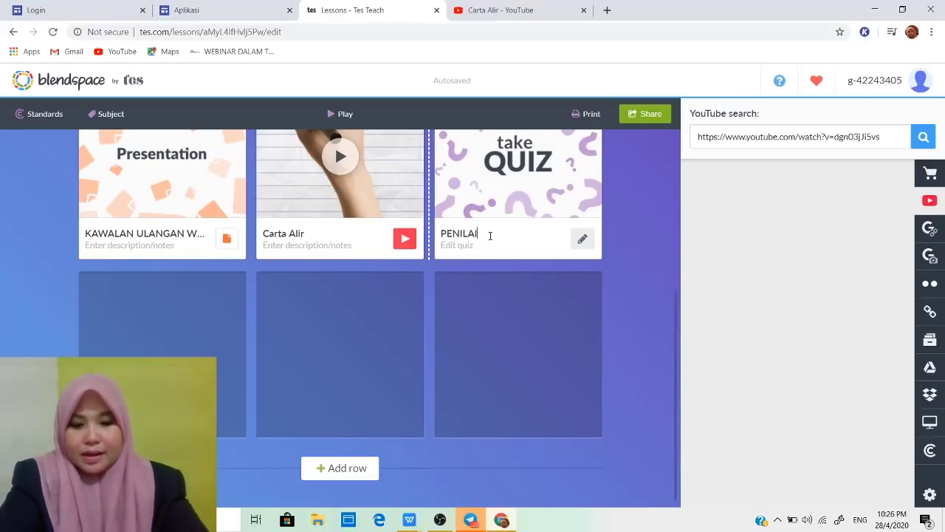
type("AN")
left_click(610, 228)
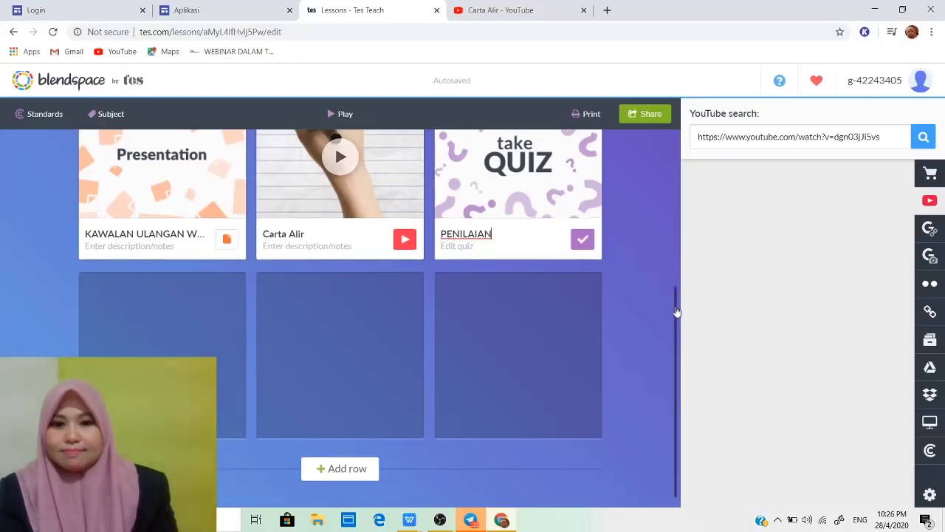
Open the website link search for adding a web resource to the lesson.
mouse_move(675, 314)
left_mouse_down()
mouse_move(677, 256)
mouse_move(668, 324)
left_mouse_up()
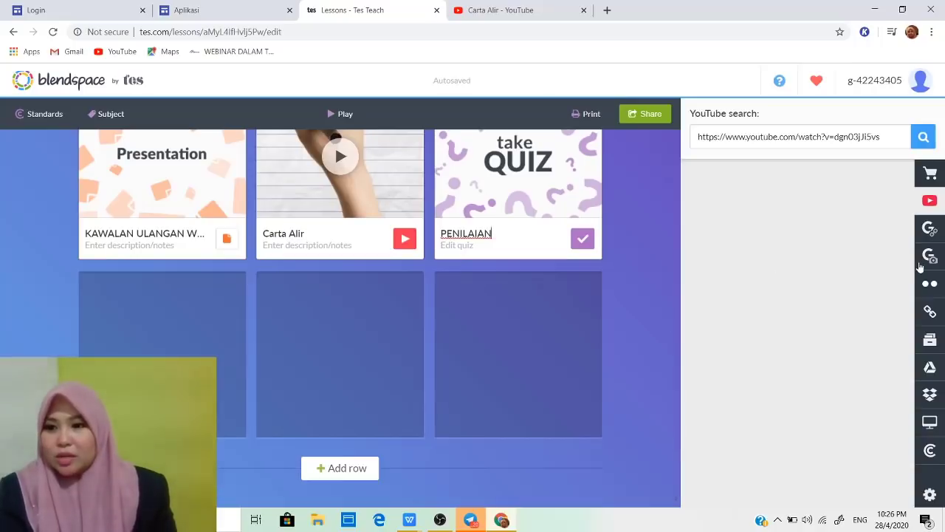
left_click(930, 313)
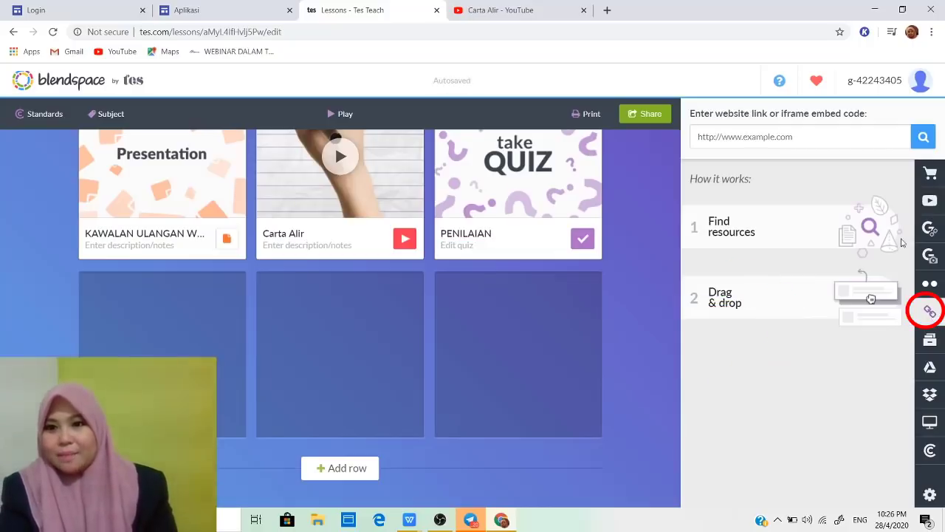
left_click(800, 138)
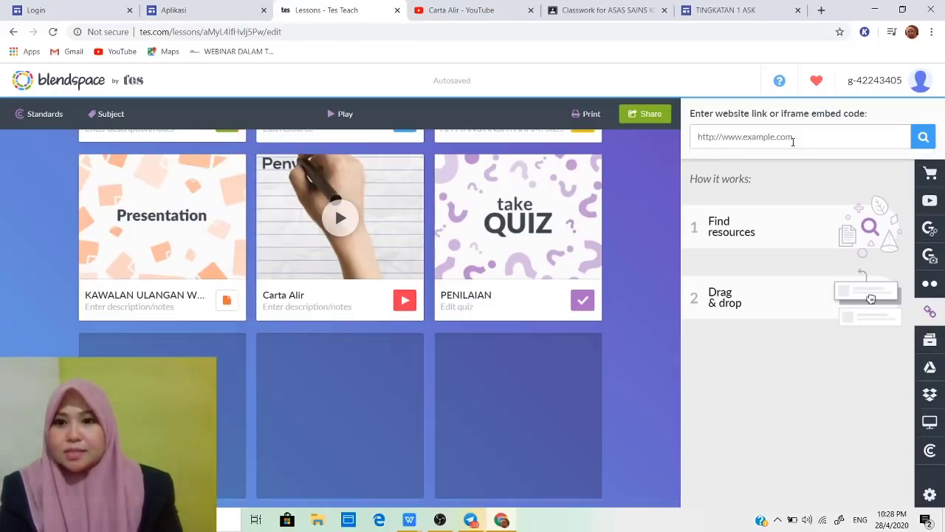
left_click(761, 135)
Switch to the TINGKATAN 1 ASK site in Google Sites and copy its published site link.
left_click(731, 10)
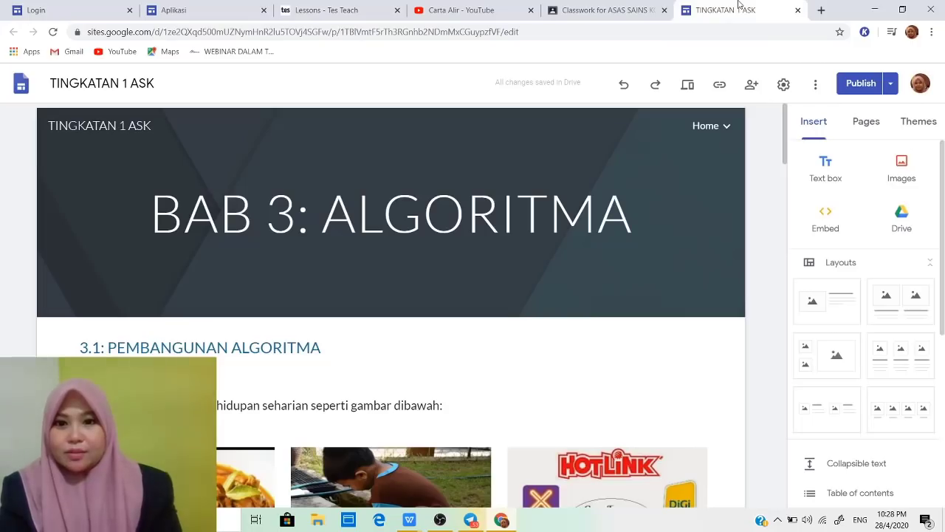
left_click(720, 86)
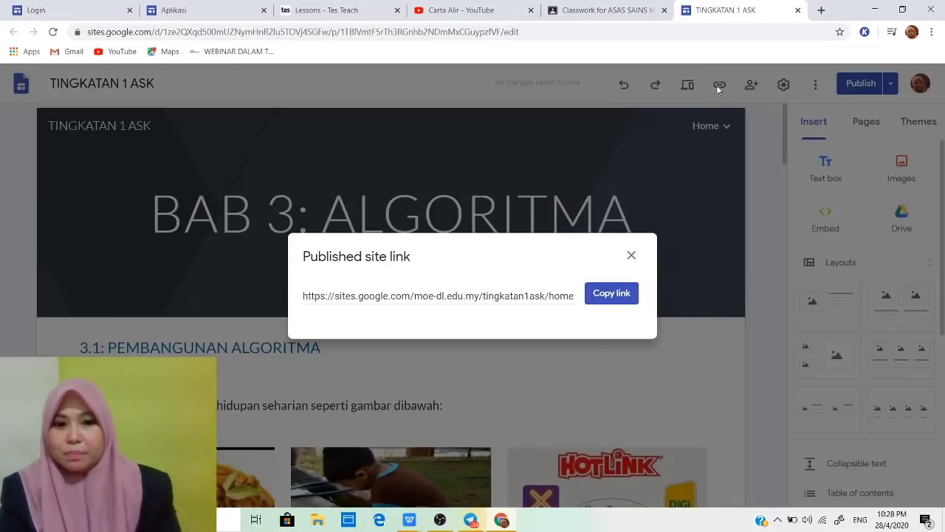
left_click(614, 300)
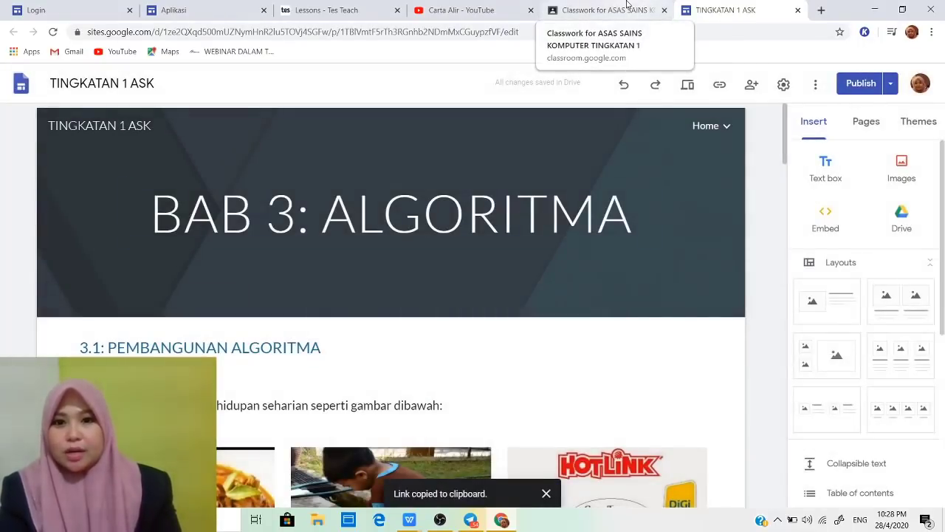
Back in the lesson editor, look up the copied site link and place the TINGKATAN 1 ASK result in the third row's first tile.
left_click(325, 9)
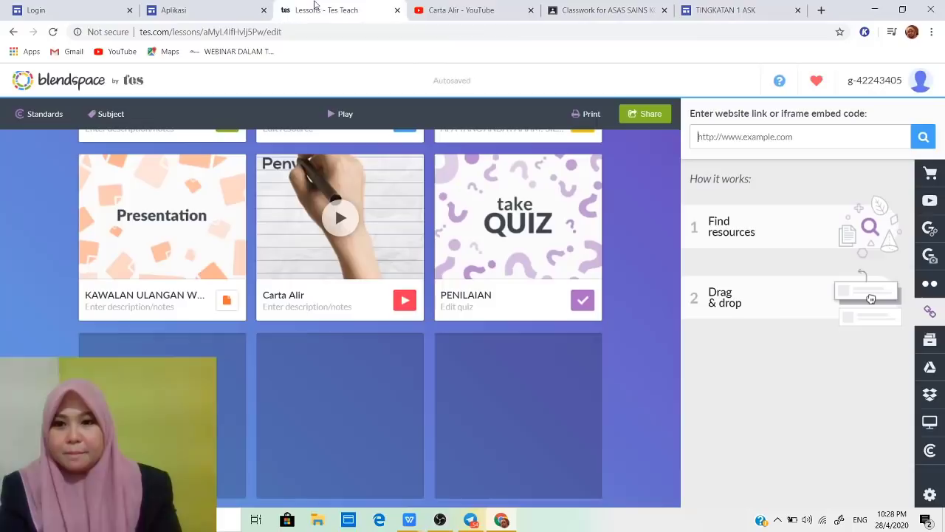
right_click(728, 143)
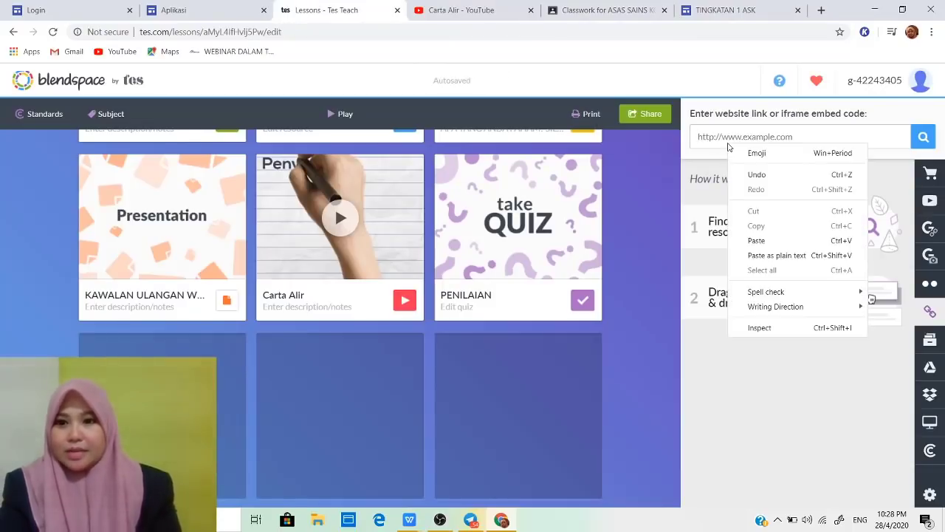
left_click(751, 241)
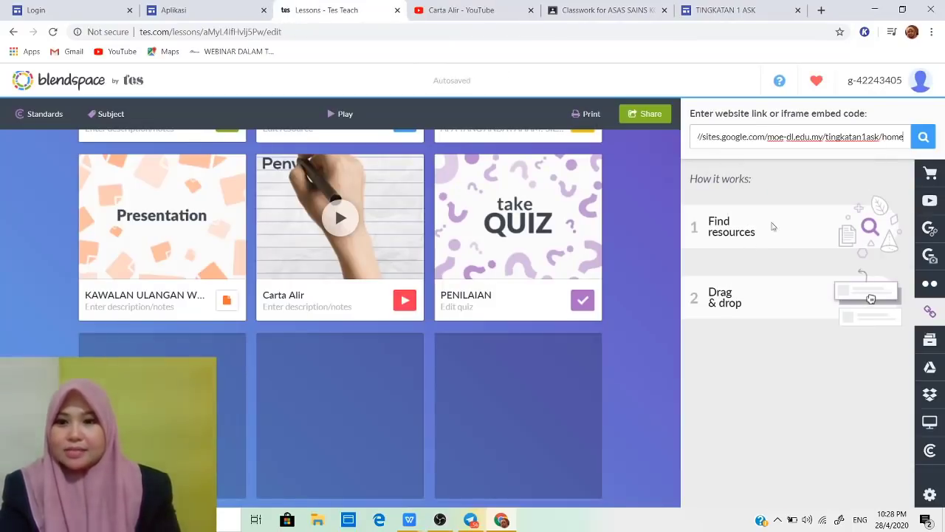
left_click(924, 136)
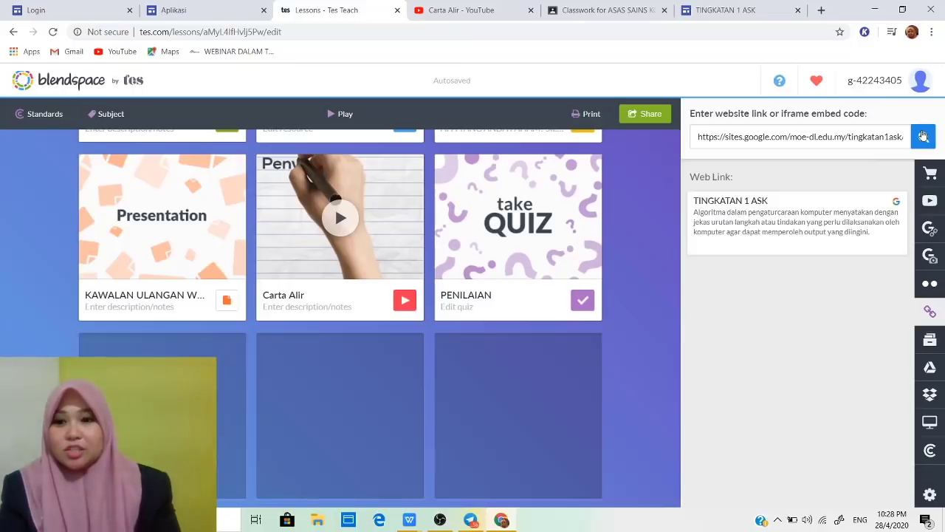
left_click_drag(785, 211, 243, 344)
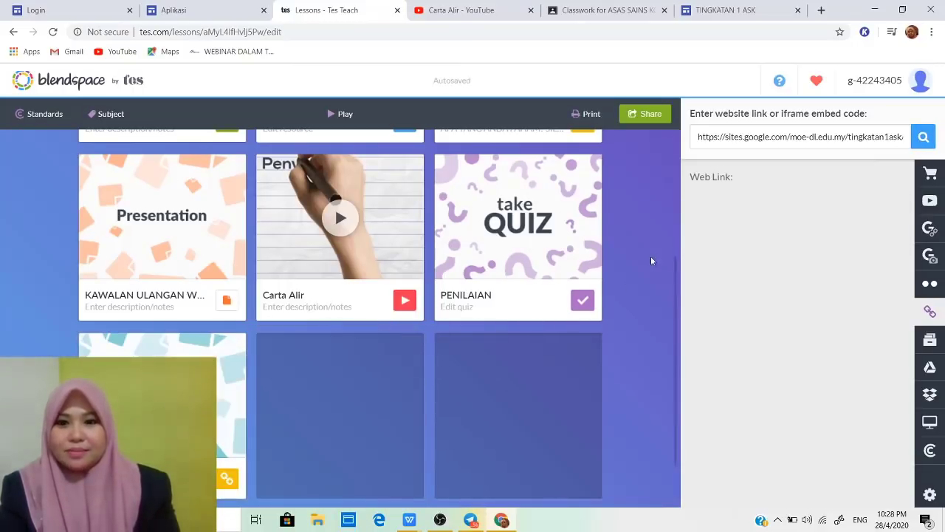
scroll(676, 268, "down", 1)
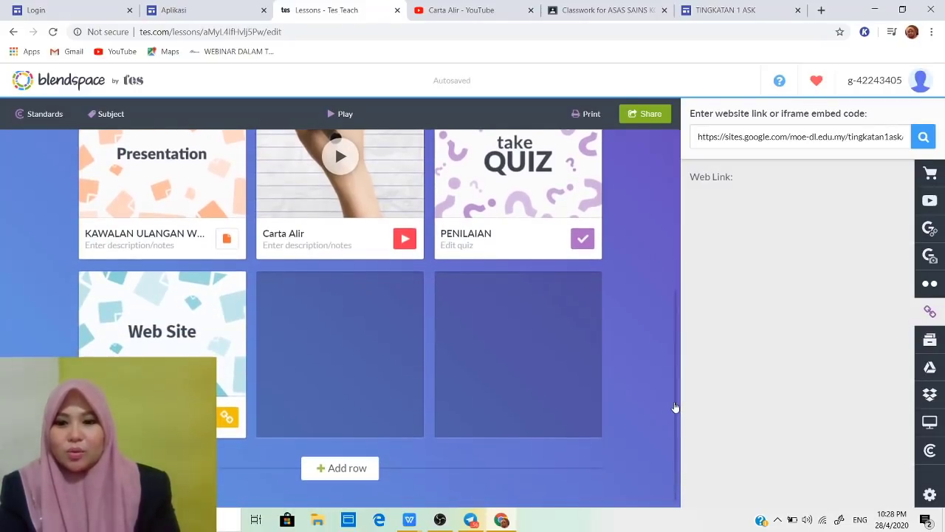
mouse_move(329, 303)
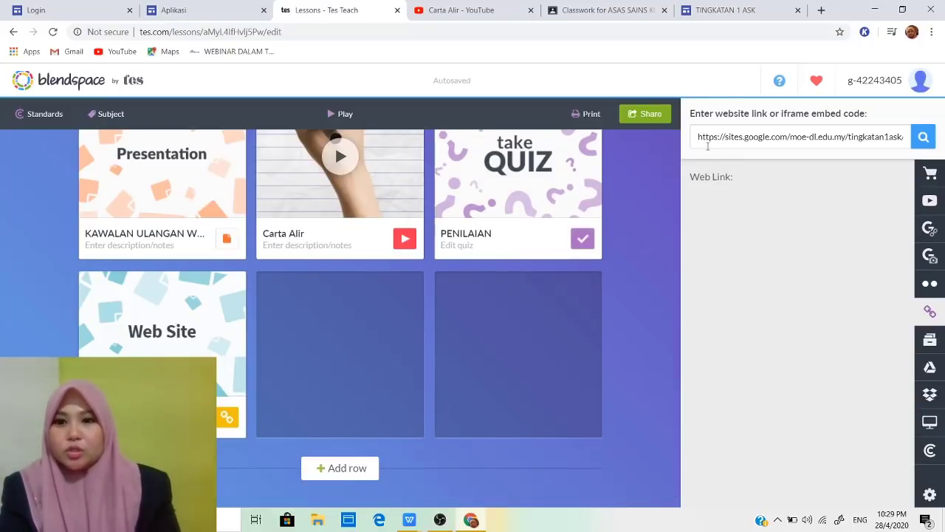
left_click_drag(699, 136, 929, 155)
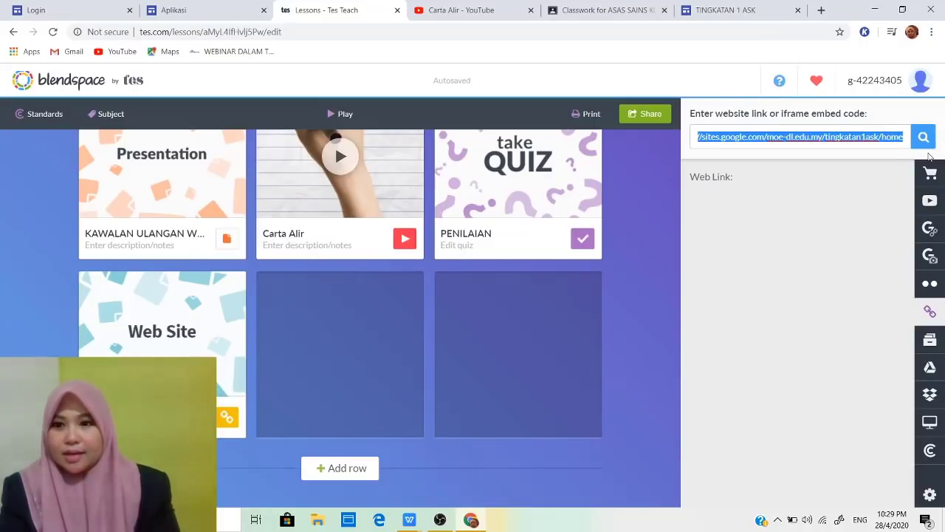
key("BackSpace")
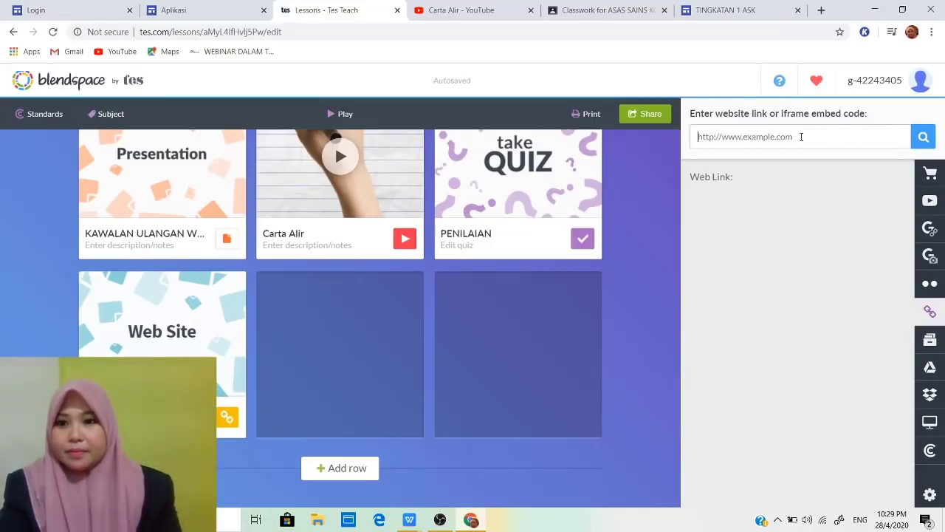
right_click(795, 137)
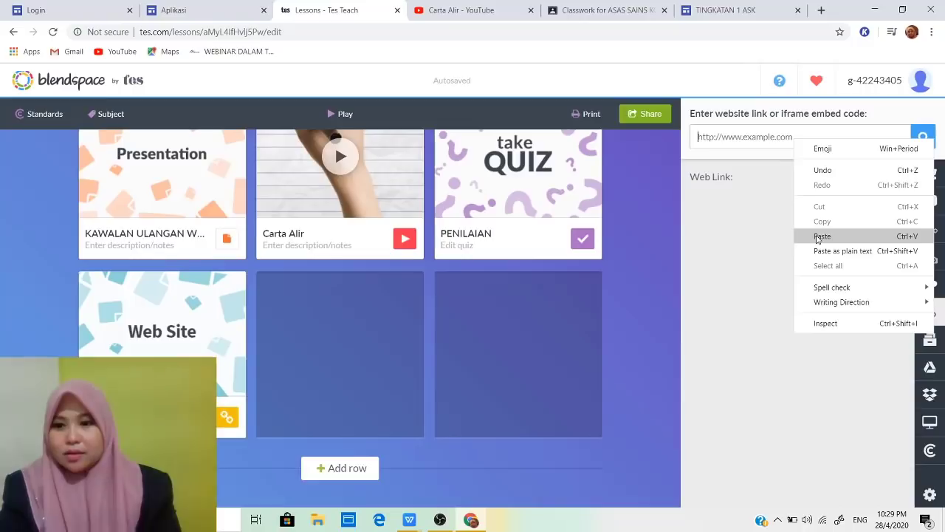
left_click(818, 237)
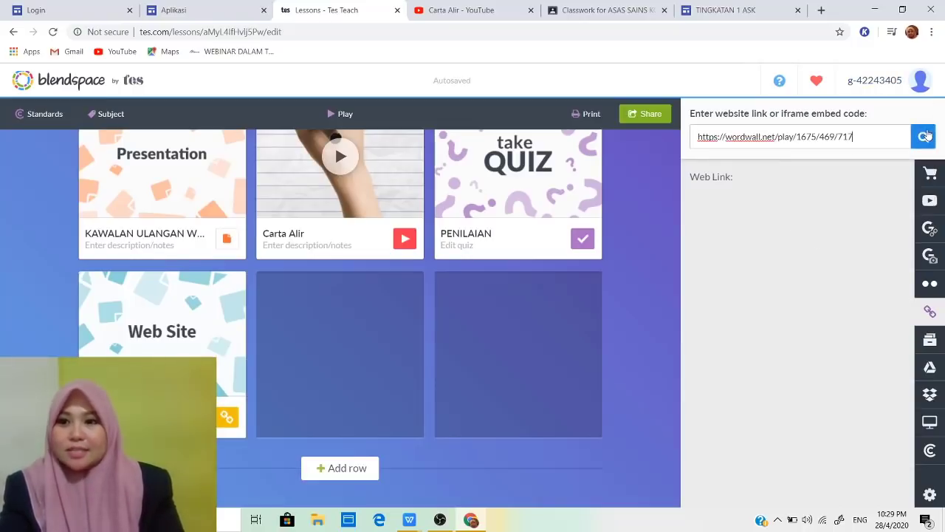
left_click(925, 136)
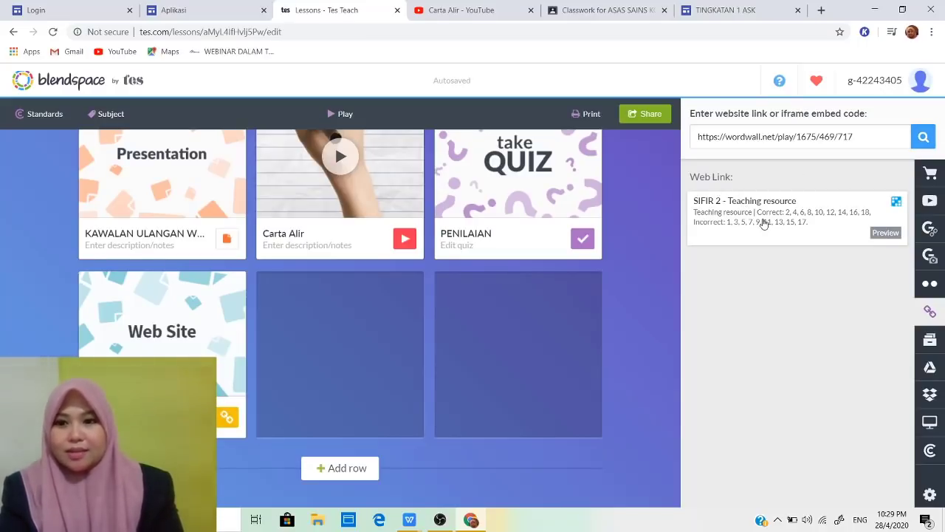
left_click_drag(765, 224, 315, 294)
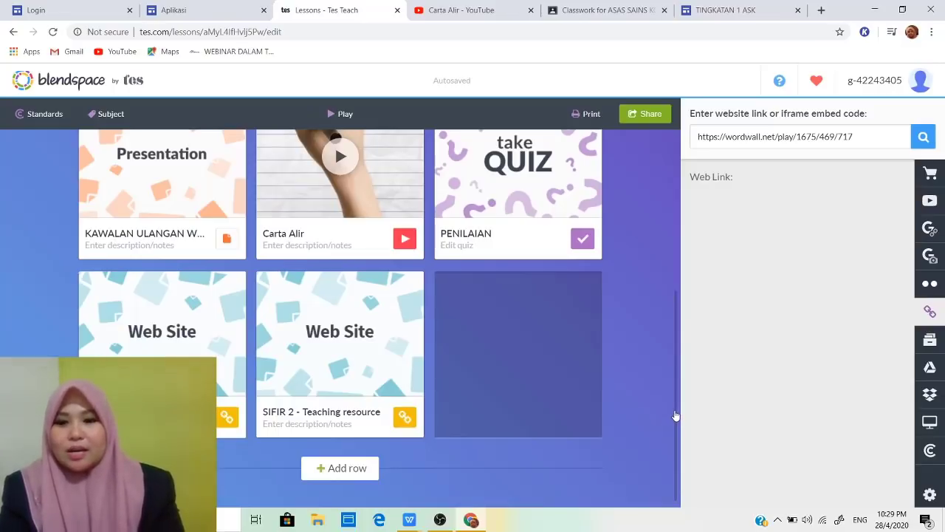
Review the lesson's tiles, then open its sharing options and start sharing it to Google Classroom.
left_click_drag(675, 418, 690, 225)
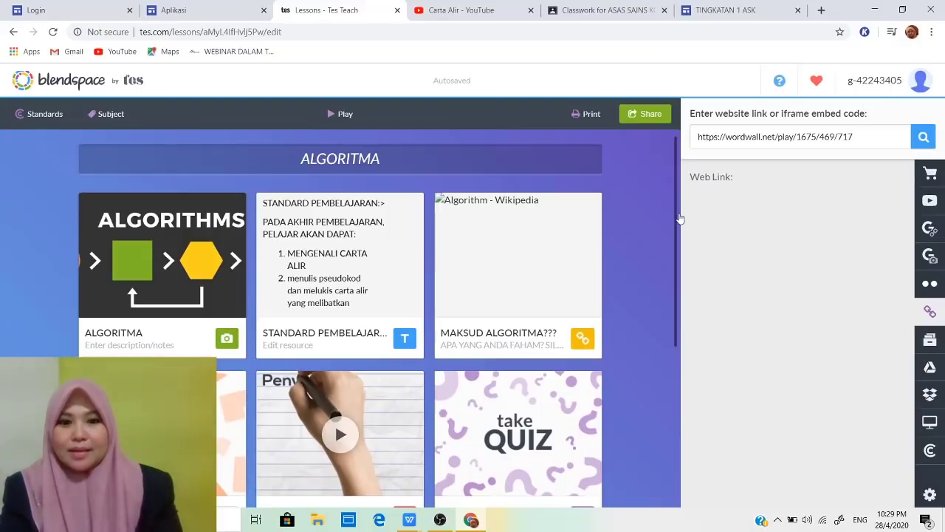
scroll(661, 294, "down", 3)
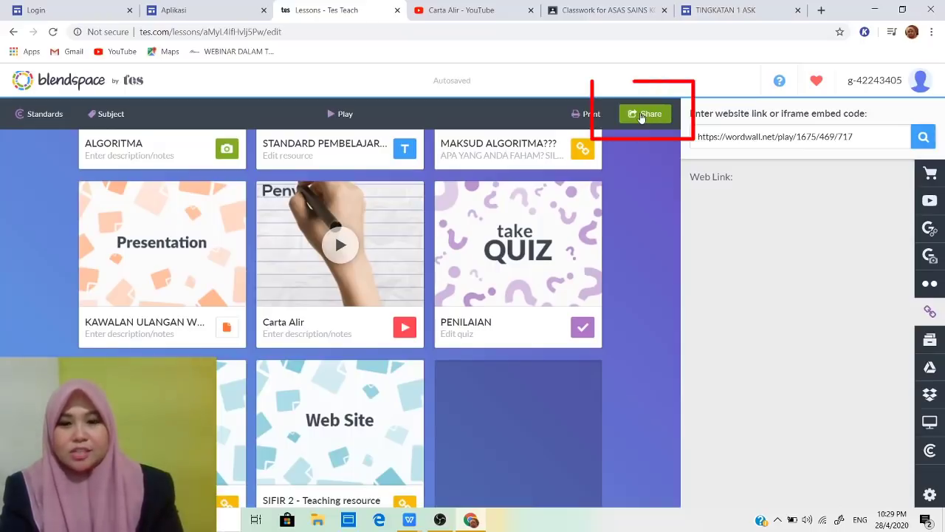
left_click(641, 116)
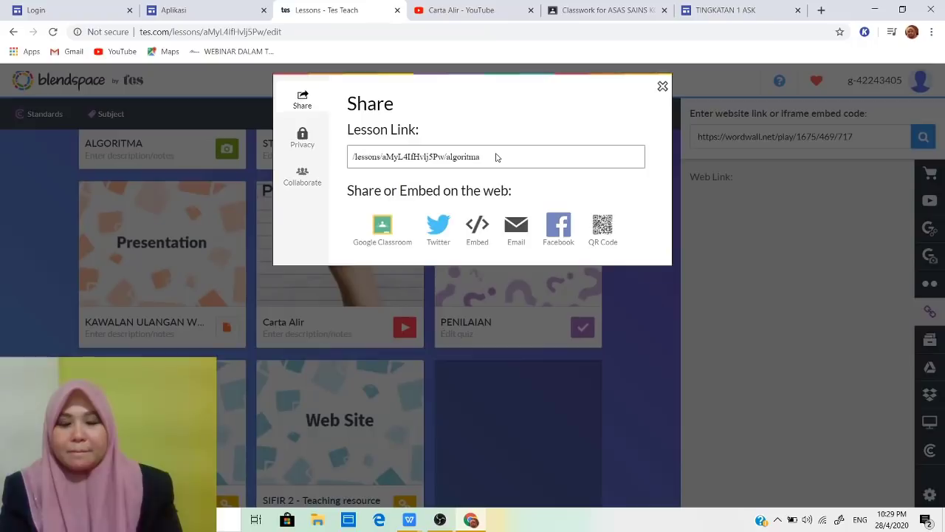
left_click(382, 226)
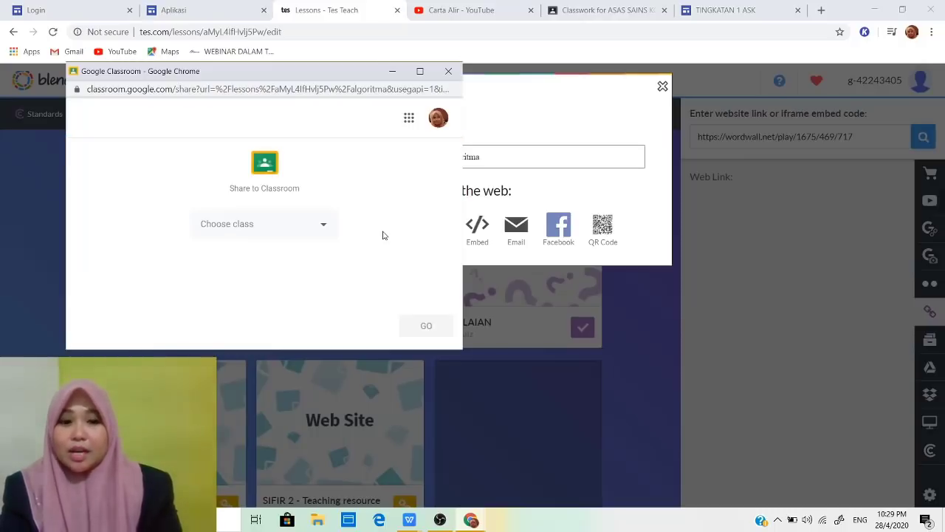
Select the SAINS KOMPUTER class for PERKONGSIAN BAHAN ePDPC SK and start a Create assignment post with the lesson link.
left_click(320, 226)
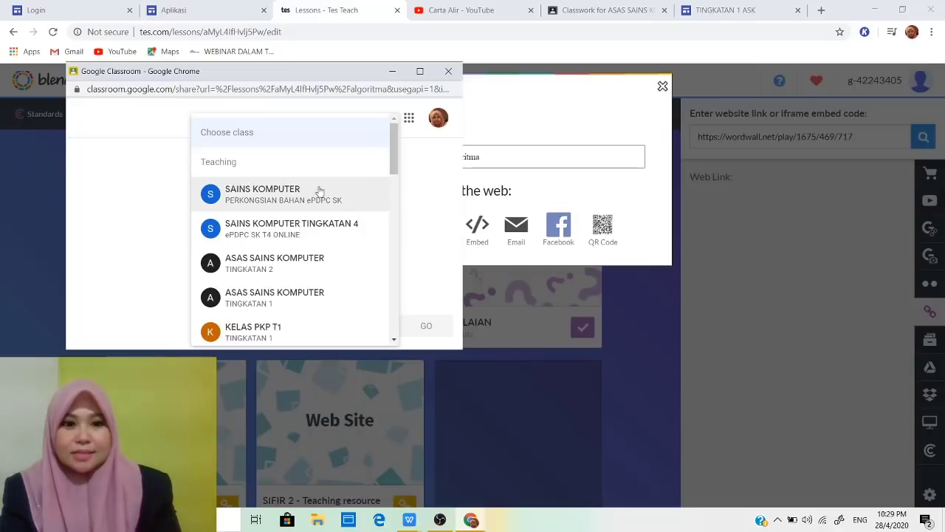
left_click(281, 195)
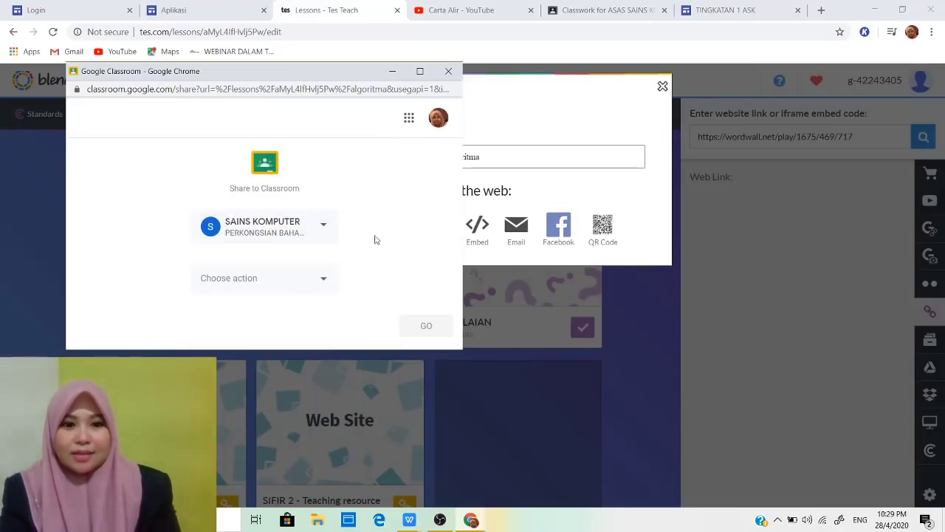
left_click(321, 280)
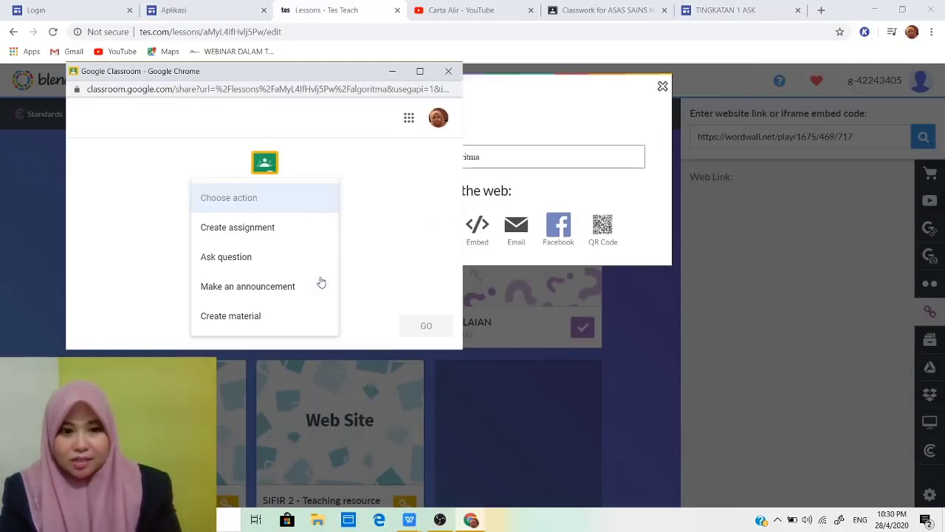
left_click(268, 228)
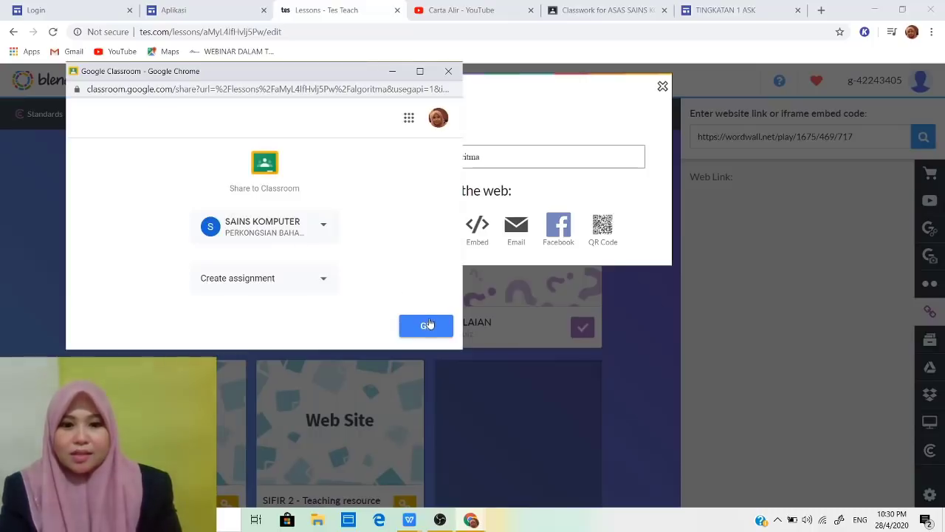
left_click(427, 325)
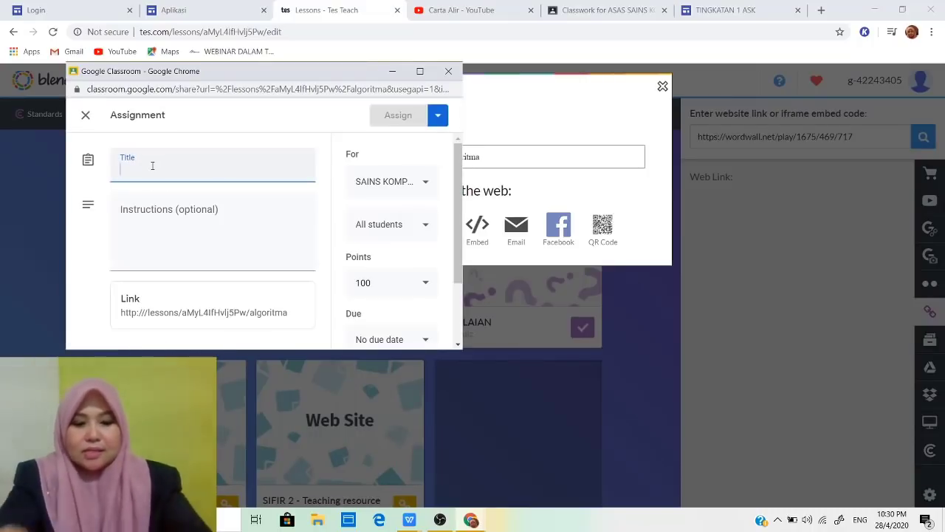
Title the assignment ALGORITMA and enter the instructions SILA BACA SEMUA BAHAN.
type("ALGORITMA")
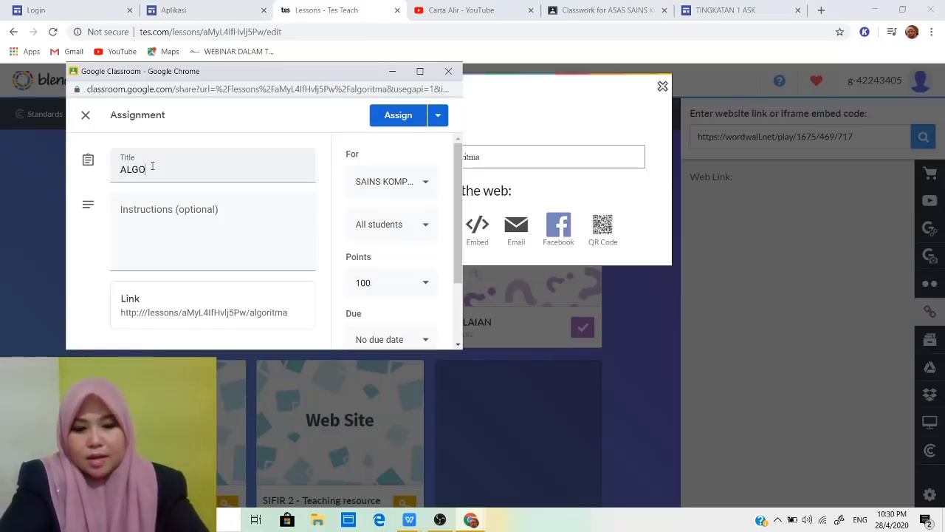
left_click(145, 209)
type("SI")
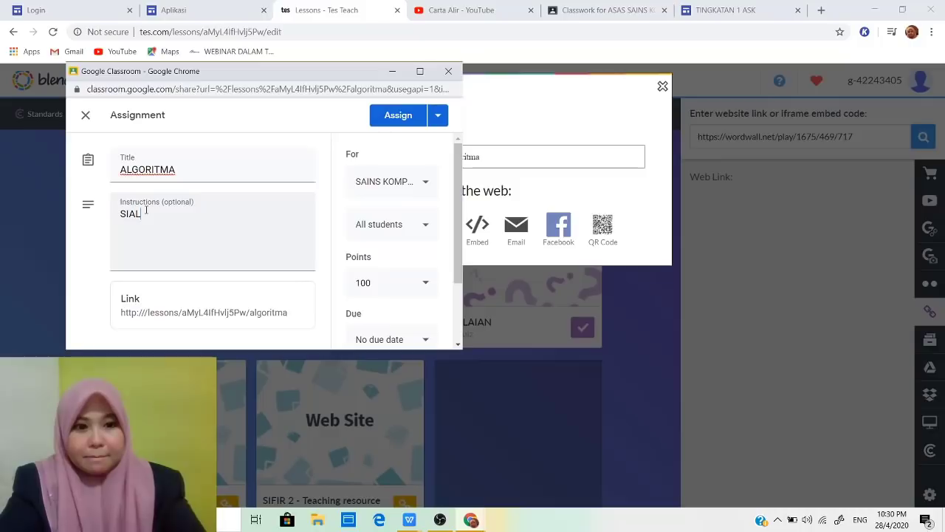
type("AL")
key("BackSpace")
key("BackSpace")
type("LA B")
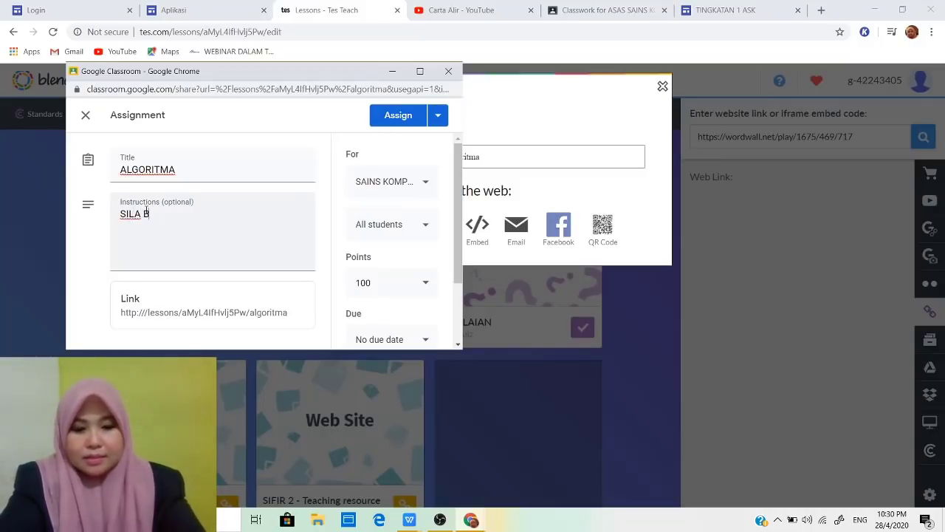
type("ACA SEMUA ")
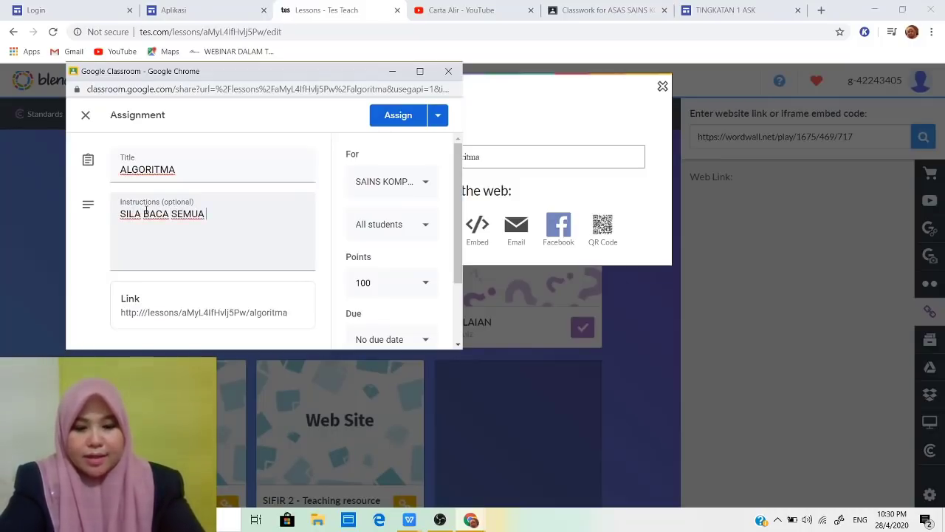
type("BAHAN")
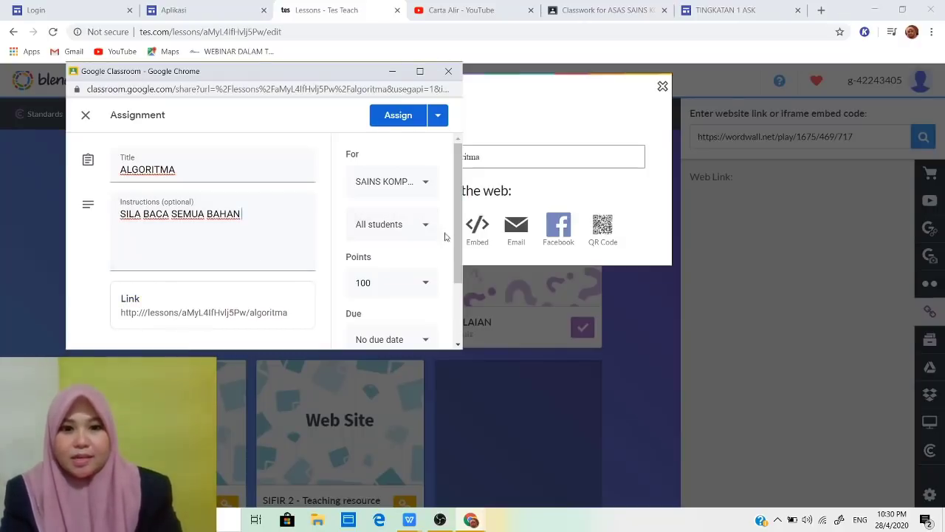
Set the assignment's due date to May 8, 2020.
left_click_drag(458, 244, 453, 317)
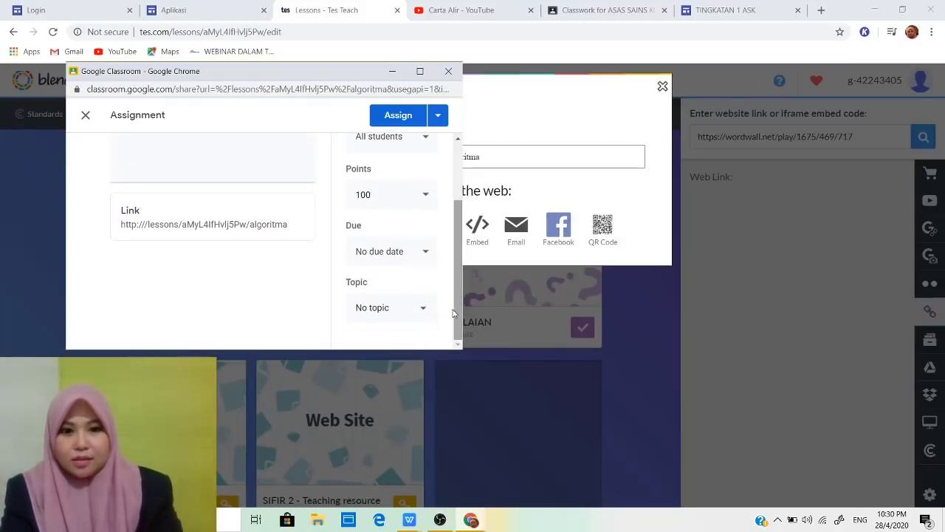
left_click(422, 252)
left_click(333, 298)
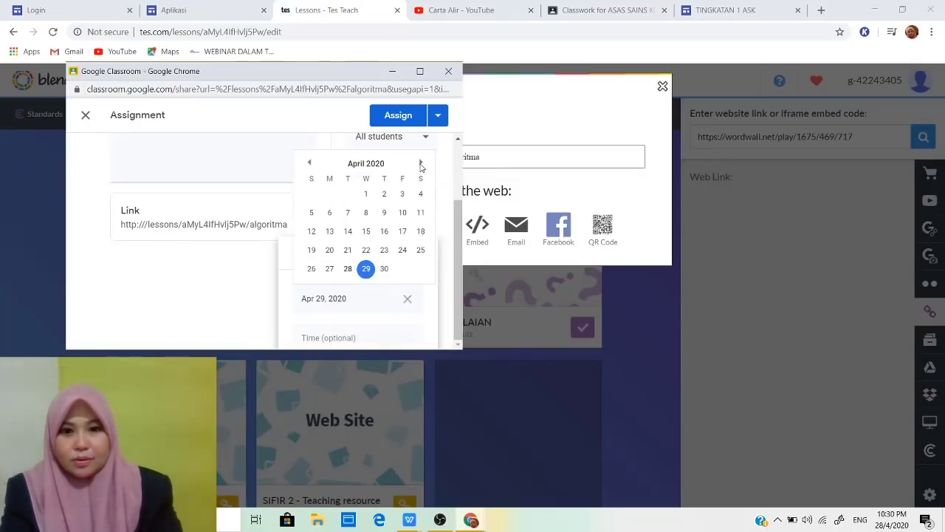
left_click(422, 163)
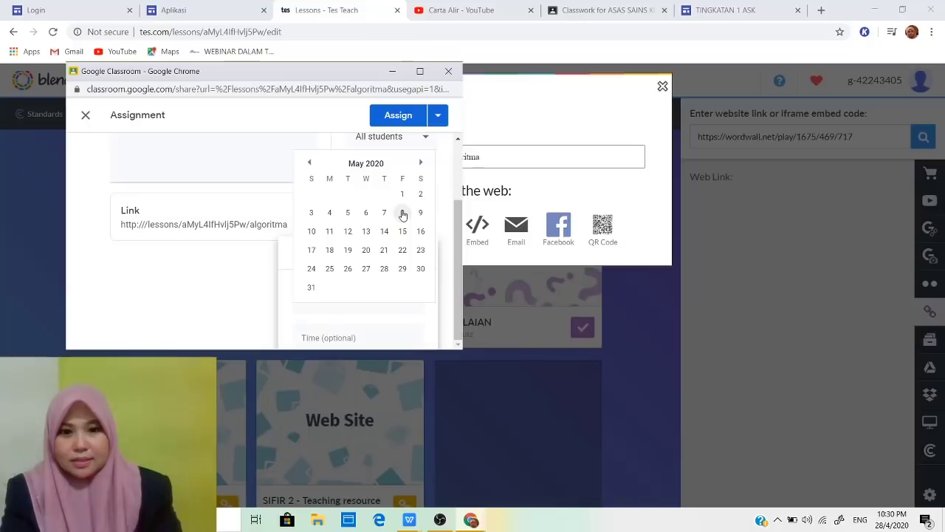
left_click(402, 212)
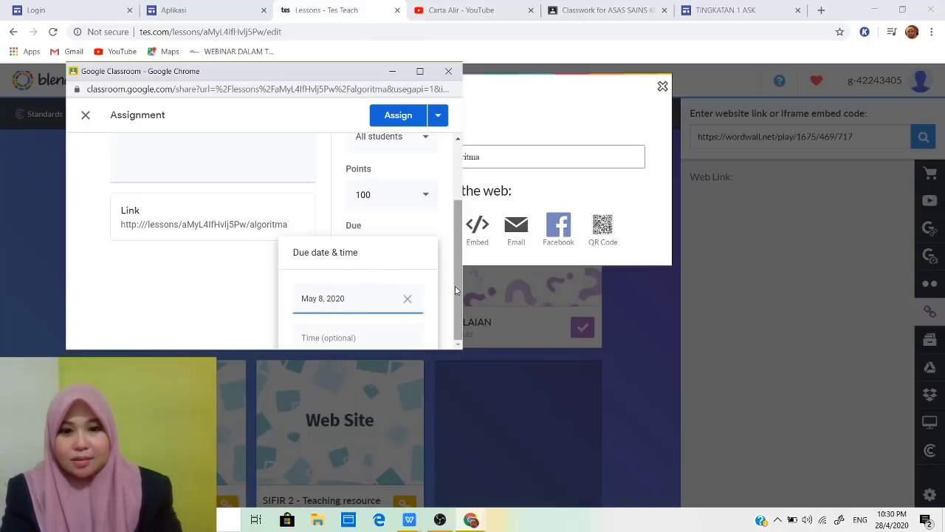
left_click(455, 288)
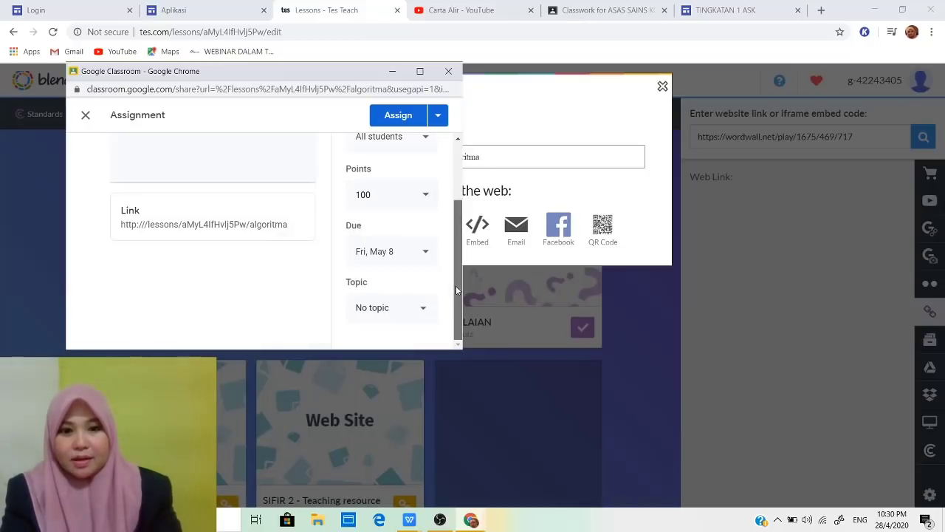
Reopen the due date settings, reselect May 8, 2020 and add a due time of 11:59 PM.
left_click(423, 252)
left_click(349, 192)
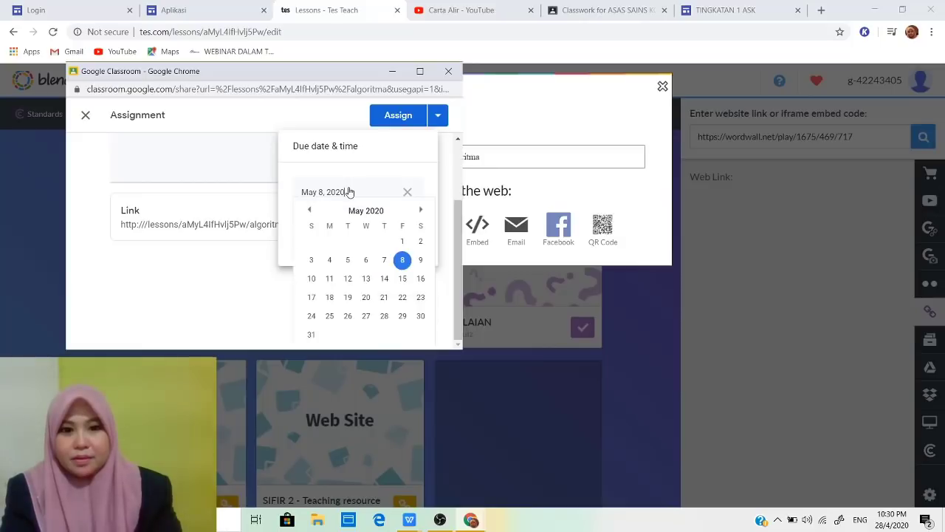
left_click(420, 209)
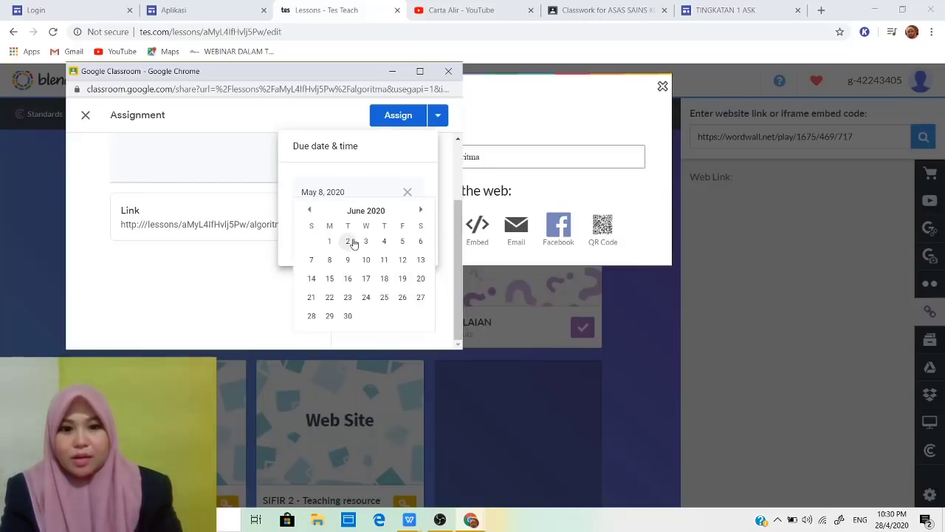
left_click(309, 211)
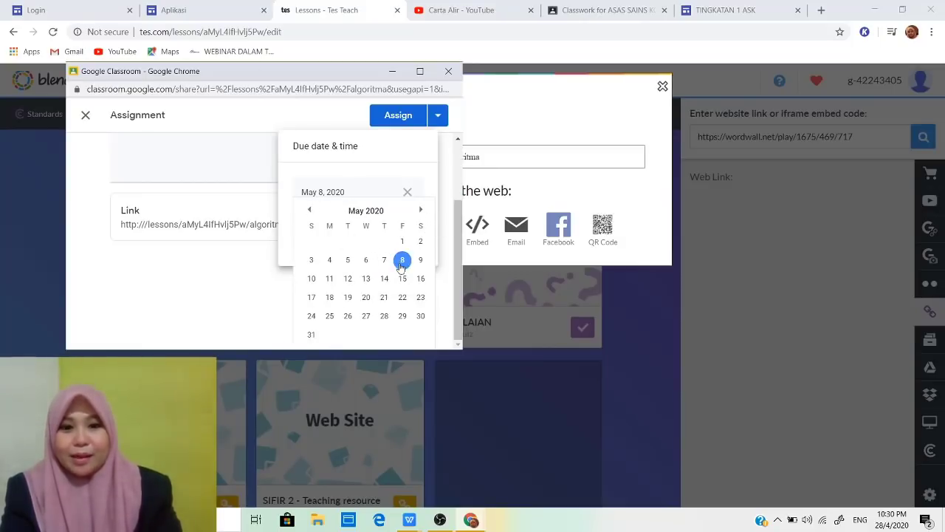
left_click(403, 267)
left_click(325, 230)
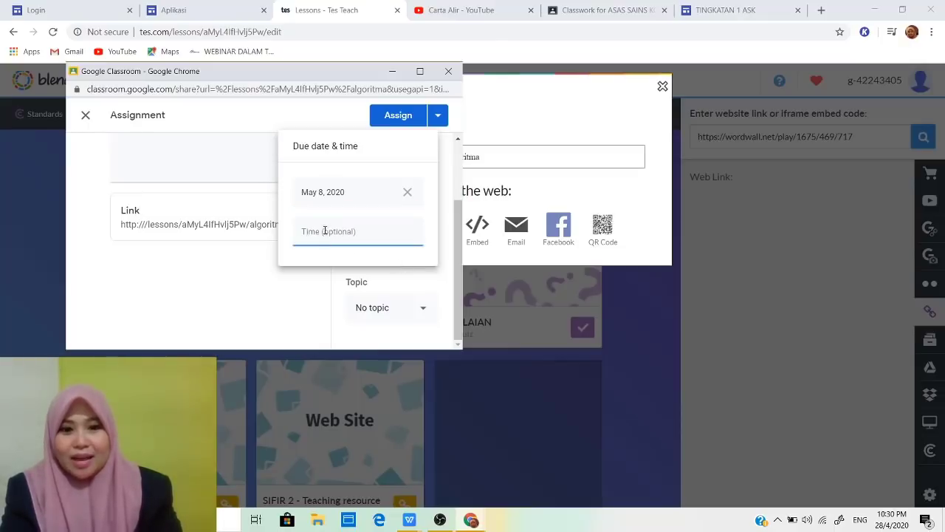
left_click(297, 307)
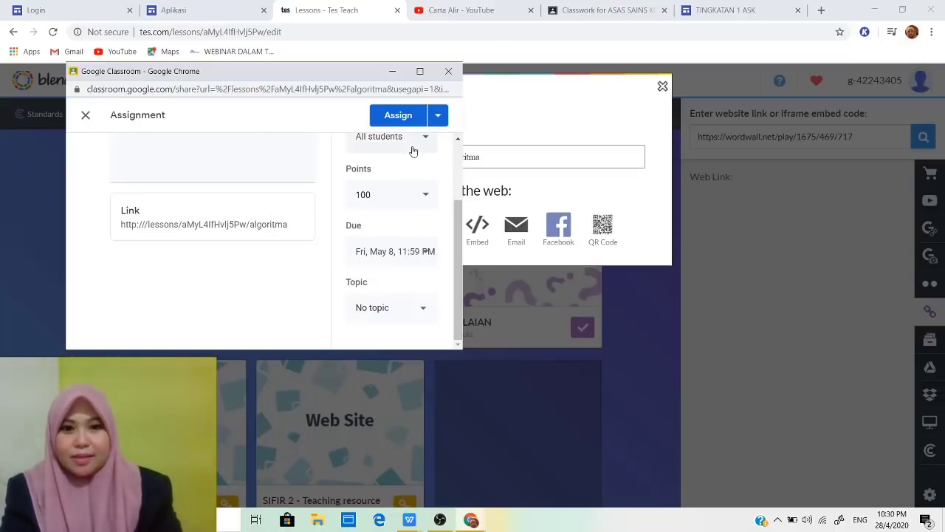
Post the ALGORITMA assignment to the class and view it in the SAINS KOMPUTER stream.
left_click(401, 121)
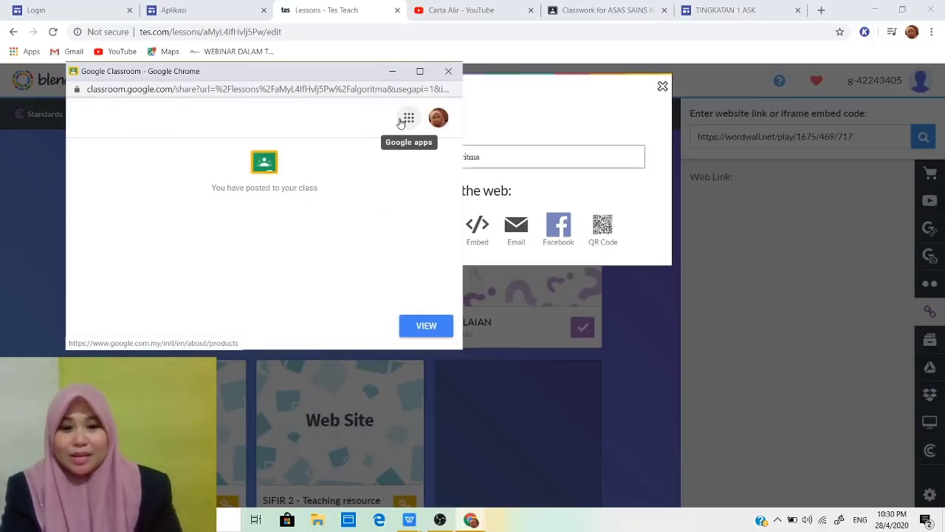
left_click(427, 326)
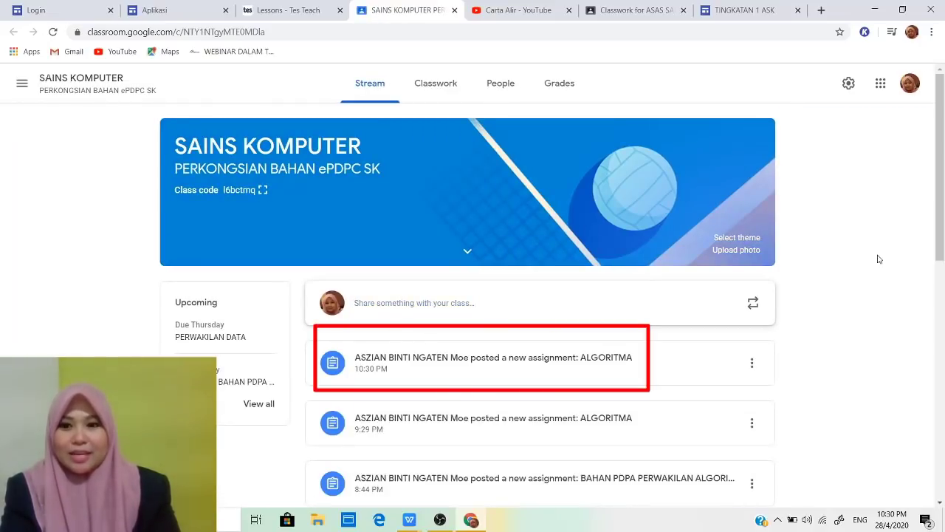
left_click_drag(944, 170, 943, 178)
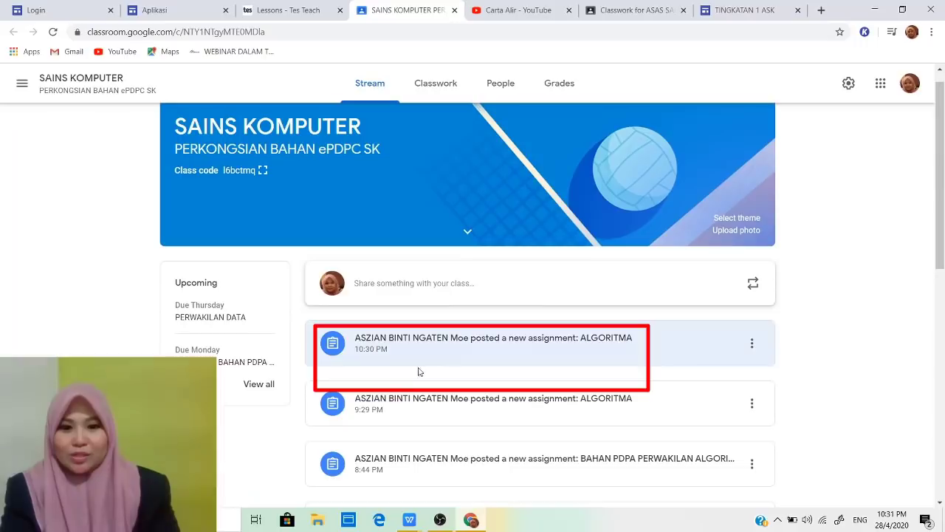